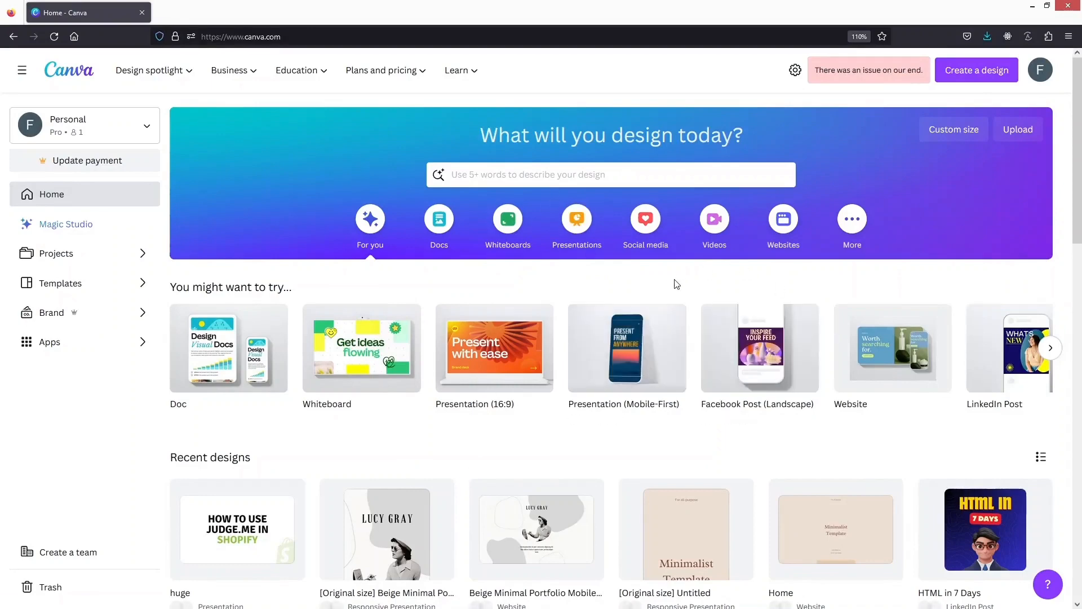
Create a blank square Instagram post from the social media formats
left_click(645, 231)
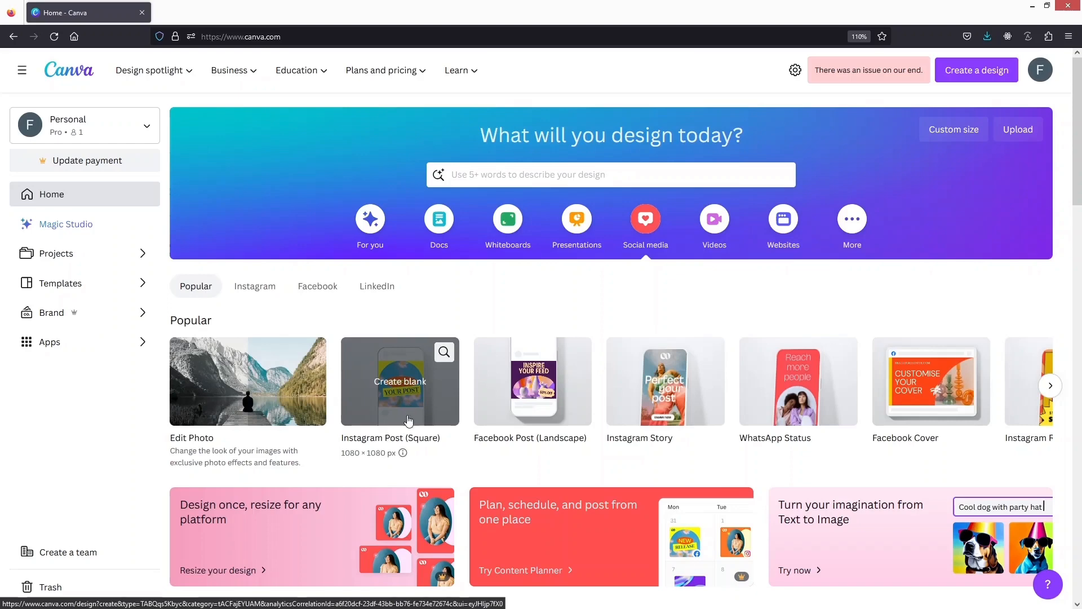
left_click(400, 396)
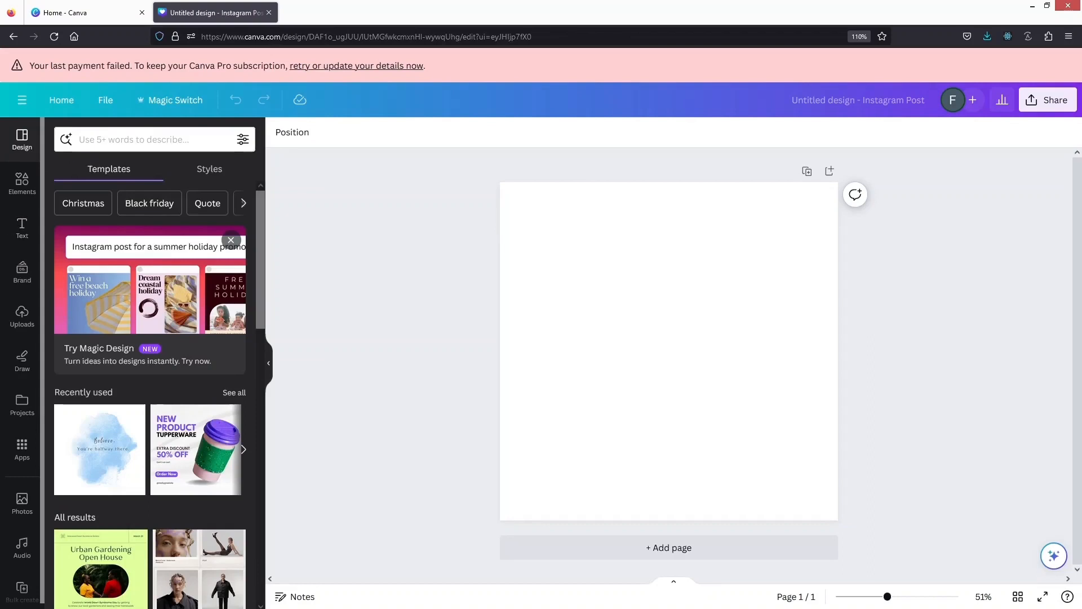
Search the elements for "friends" and limit the results to graphics
left_click(22, 184)
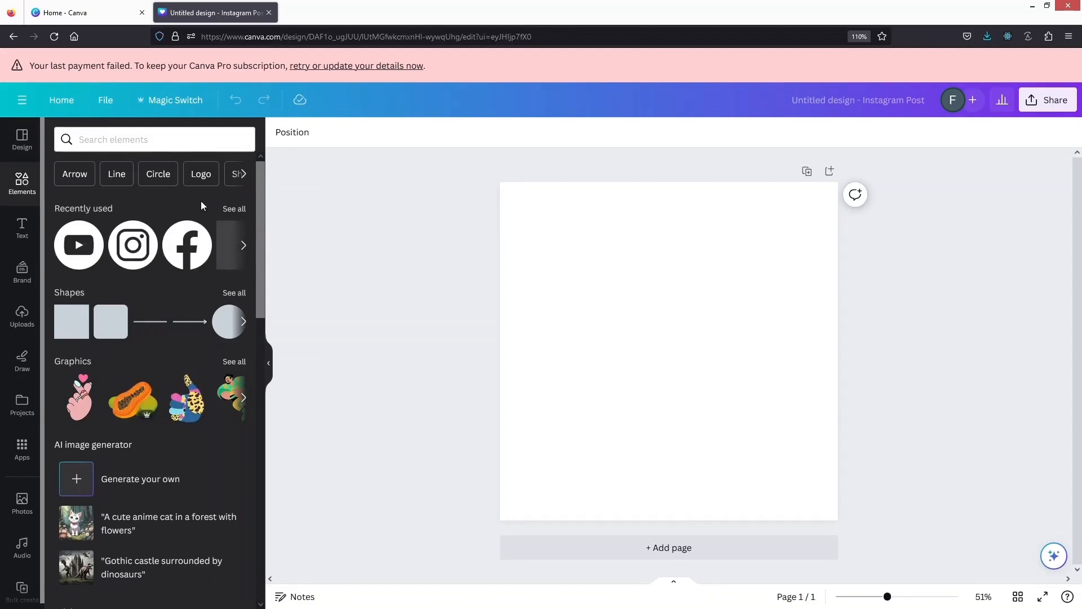
left_click(162, 142)
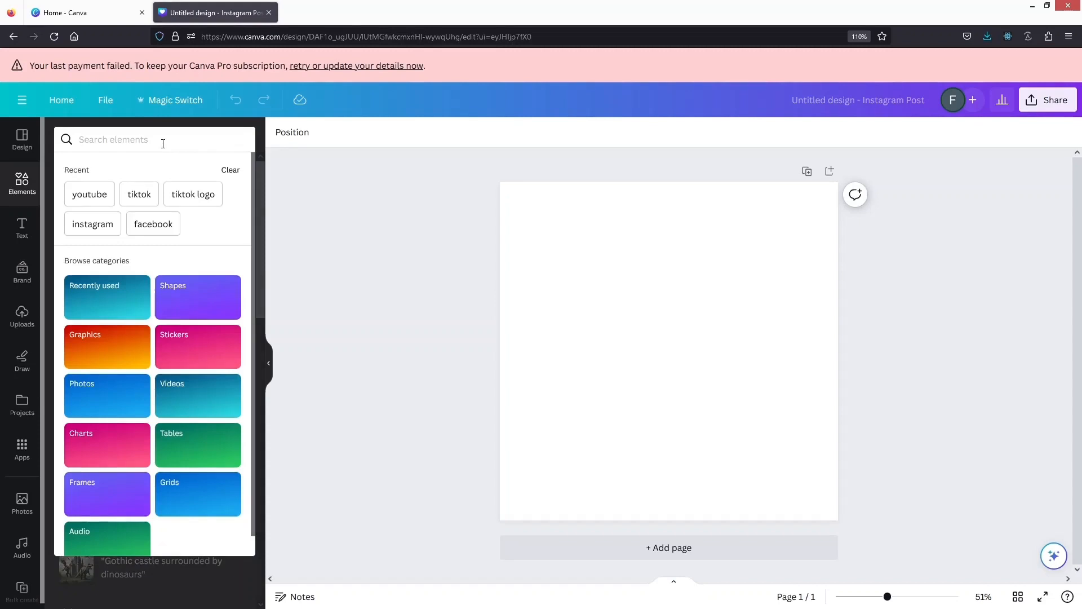
type("friedj")
key("BackSpace")
type("nds")
key("Return")
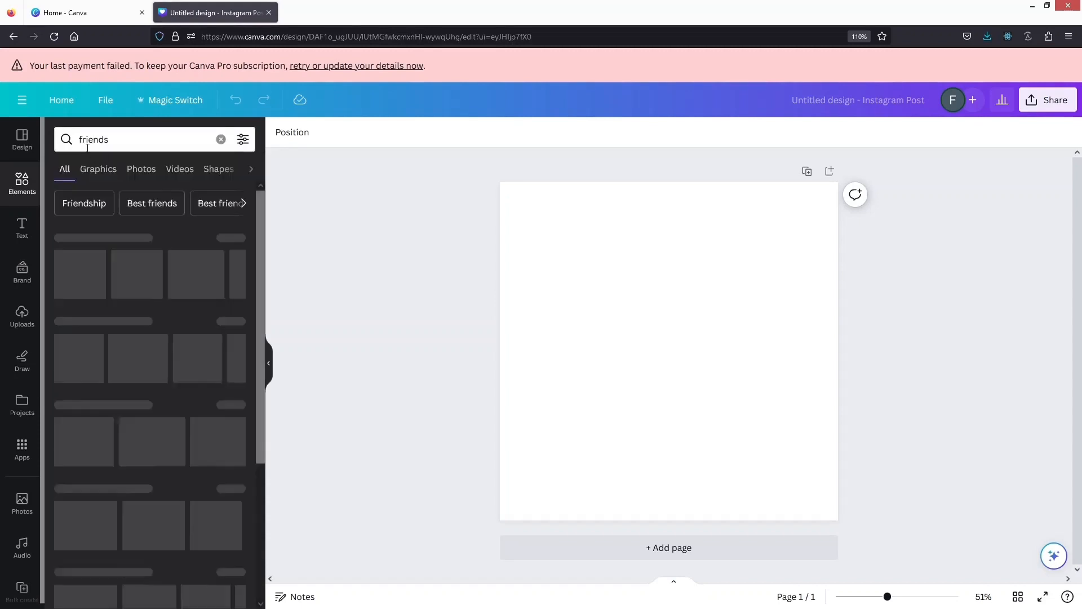
left_click(98, 169)
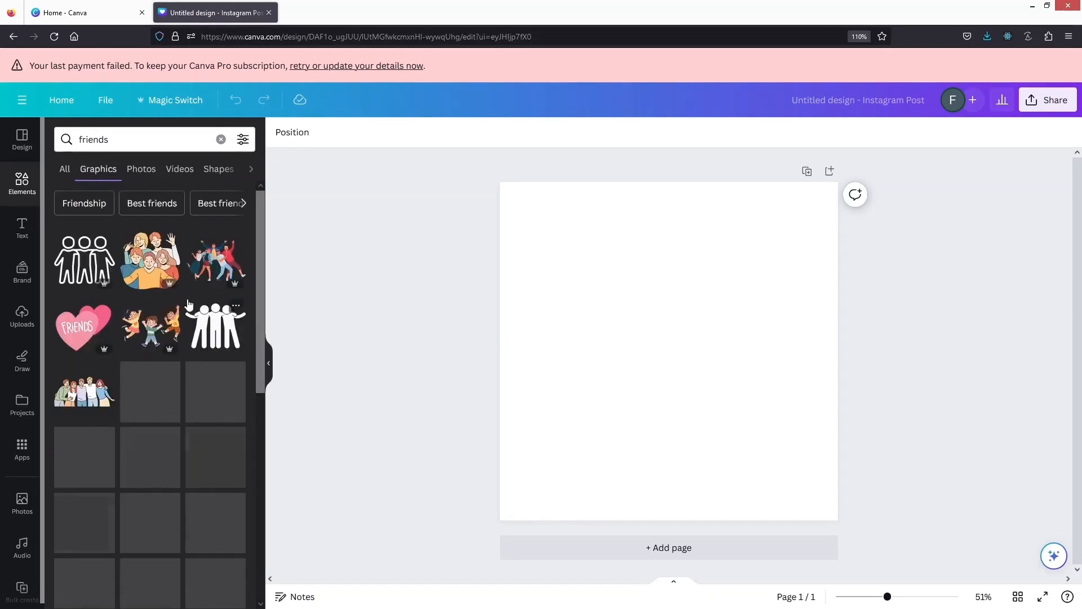
Insert the outline drawing of four friends taking a selfie and enlarge it to fill most of the page
scroll(162, 386, "down", 3)
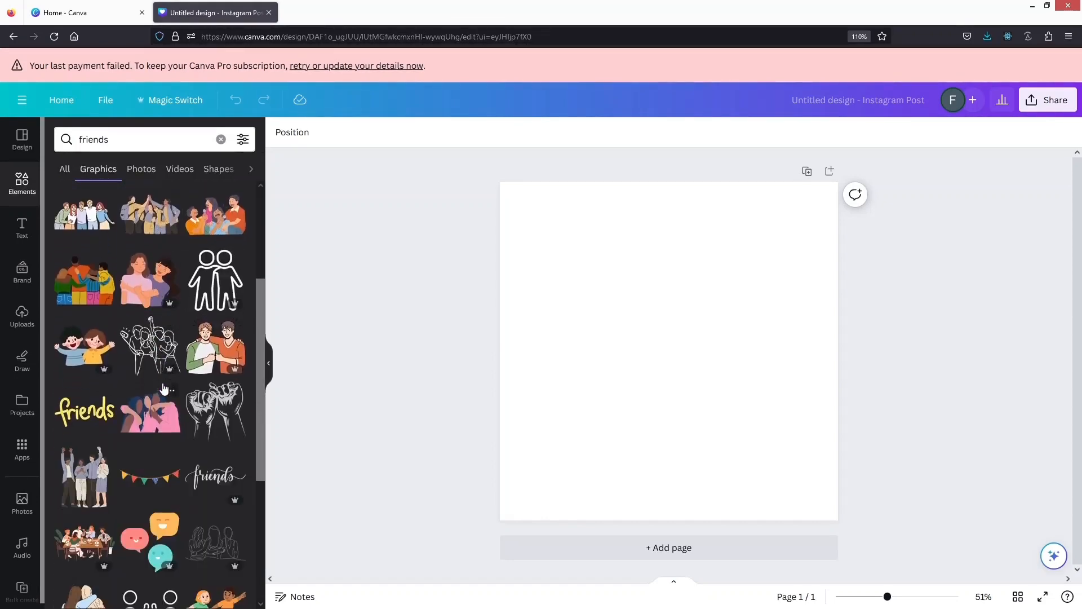
left_click(158, 352)
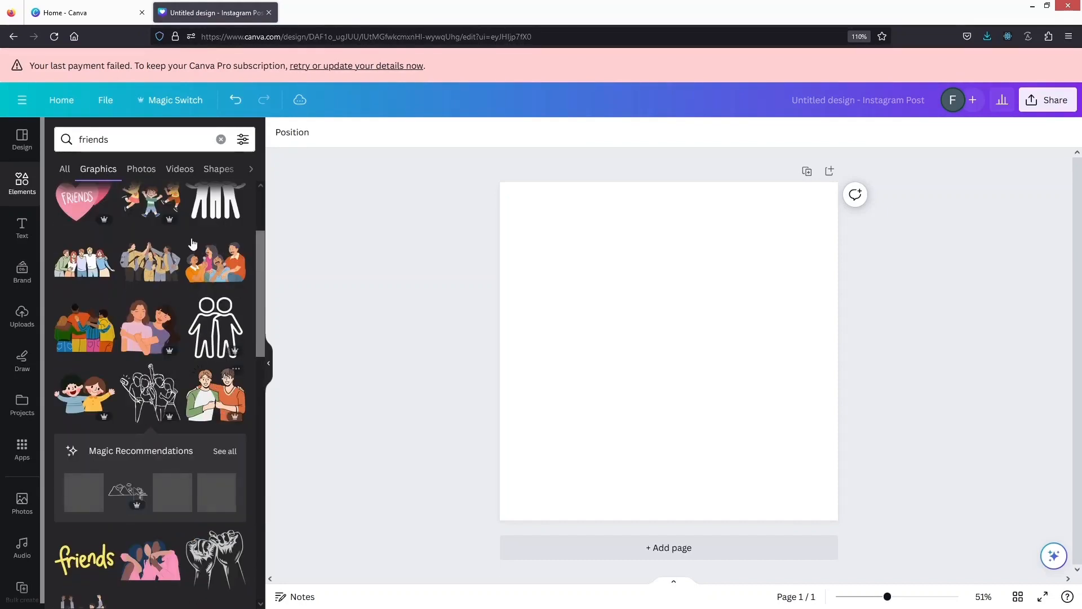
left_click(145, 391)
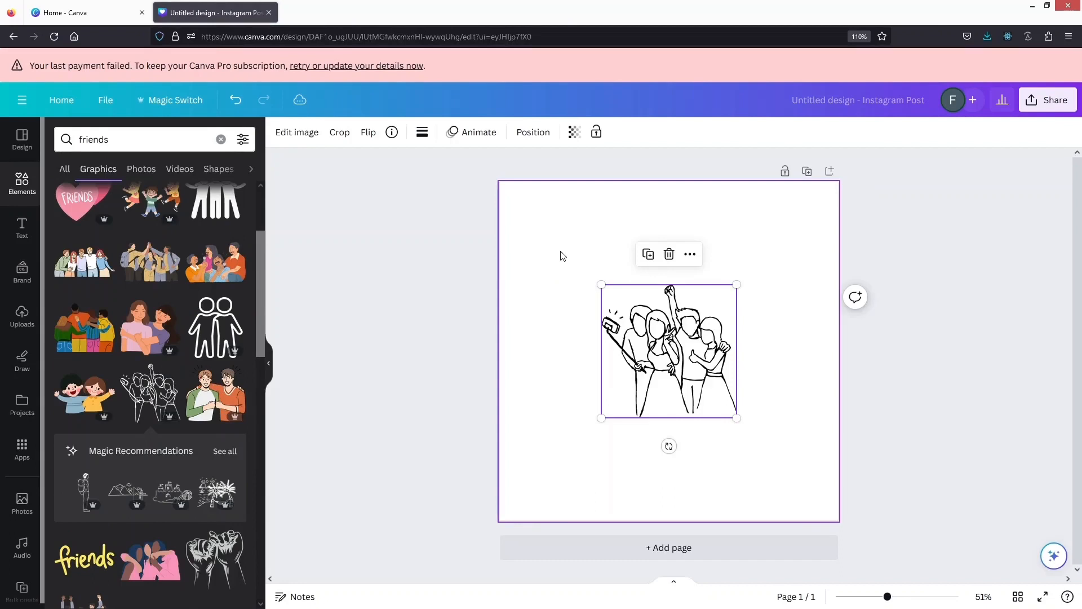
left_click_drag(675, 370, 606, 294)
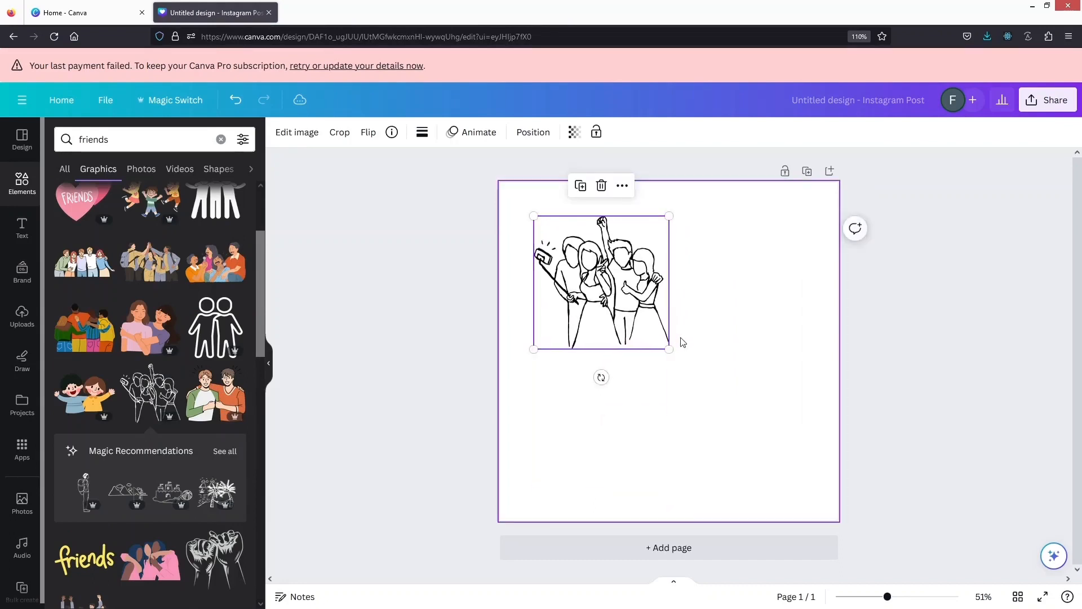
left_click_drag(669, 348, 848, 438)
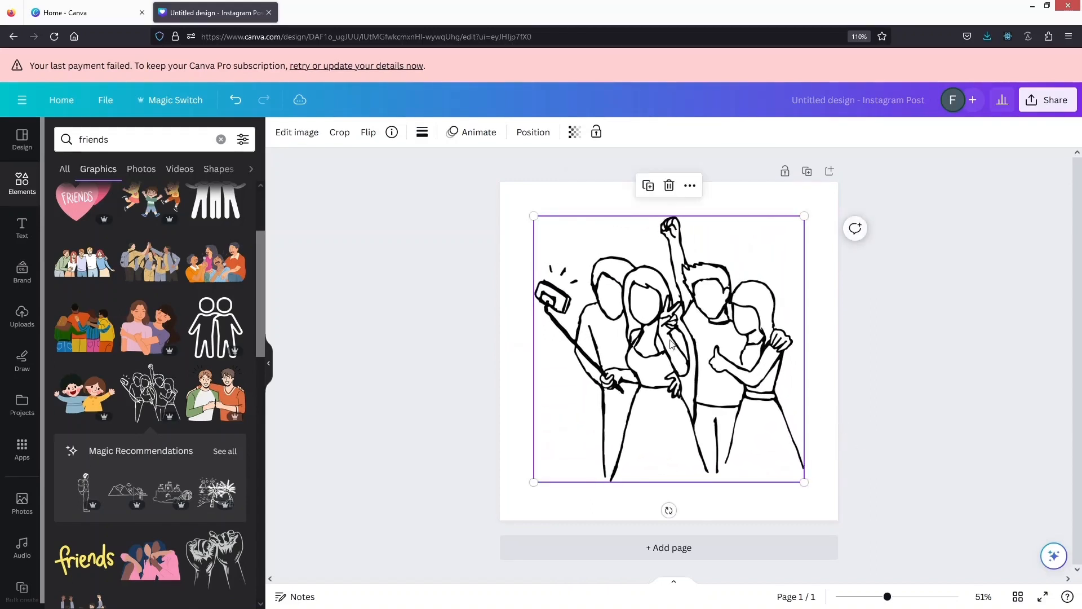
left_click_drag(666, 350, 663, 329)
left_click(379, 321)
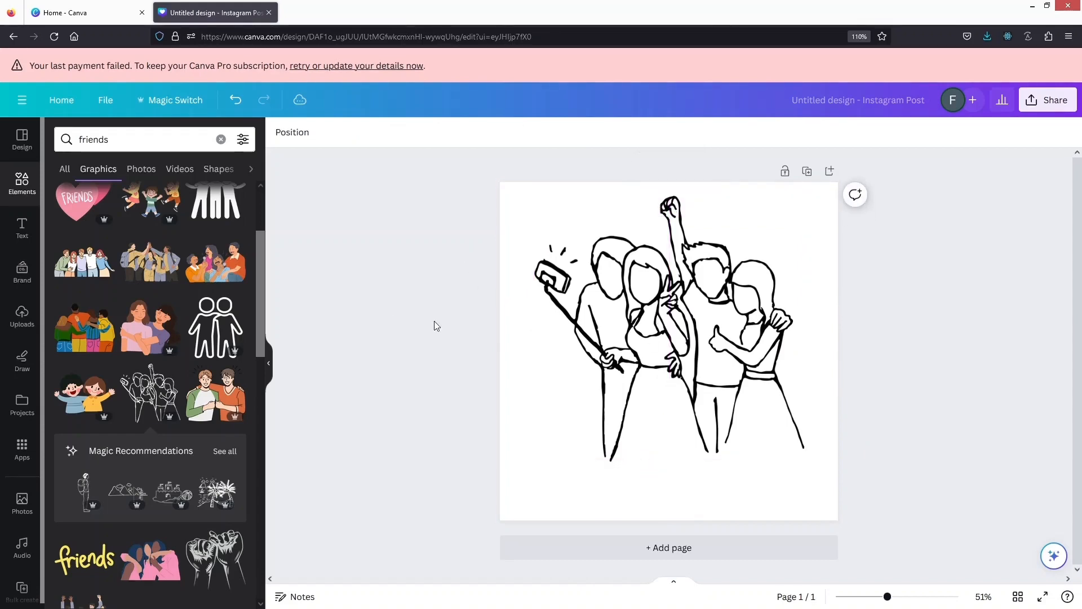
Add the "BIG SALE" font combination across the lower part of the page, over the friends' legs
left_click(18, 221)
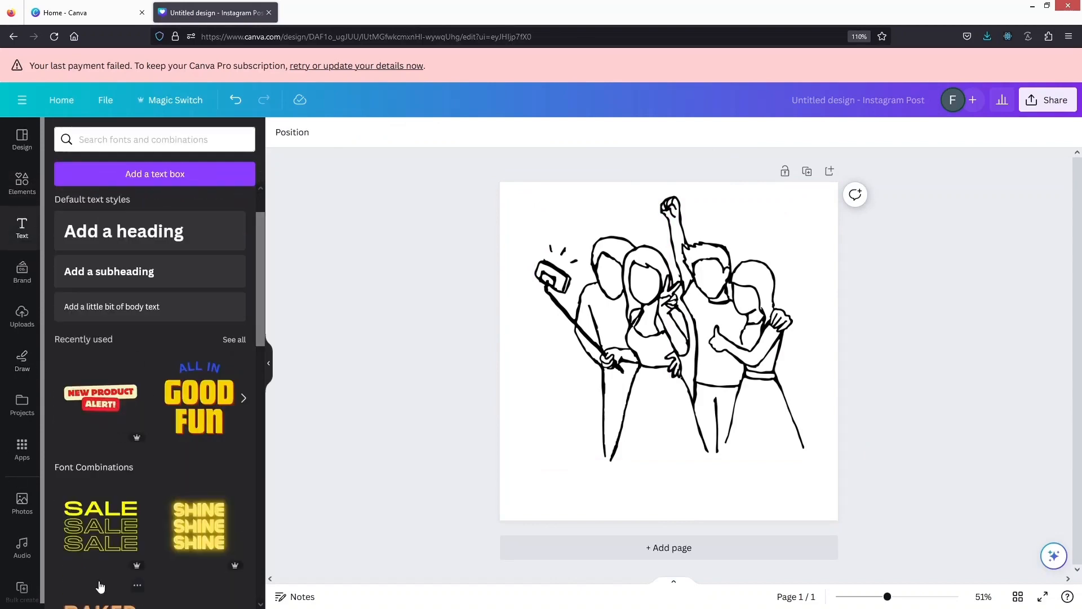
scroll(98, 586, "down", 5)
scroll(99, 585, "down", 4)
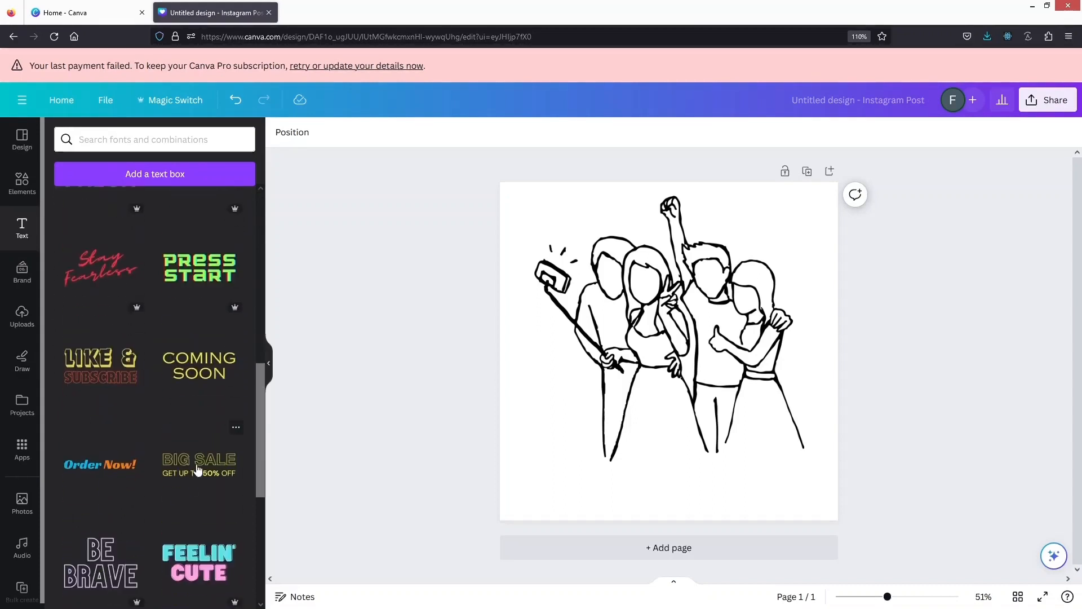
left_click_drag(197, 469, 679, 485)
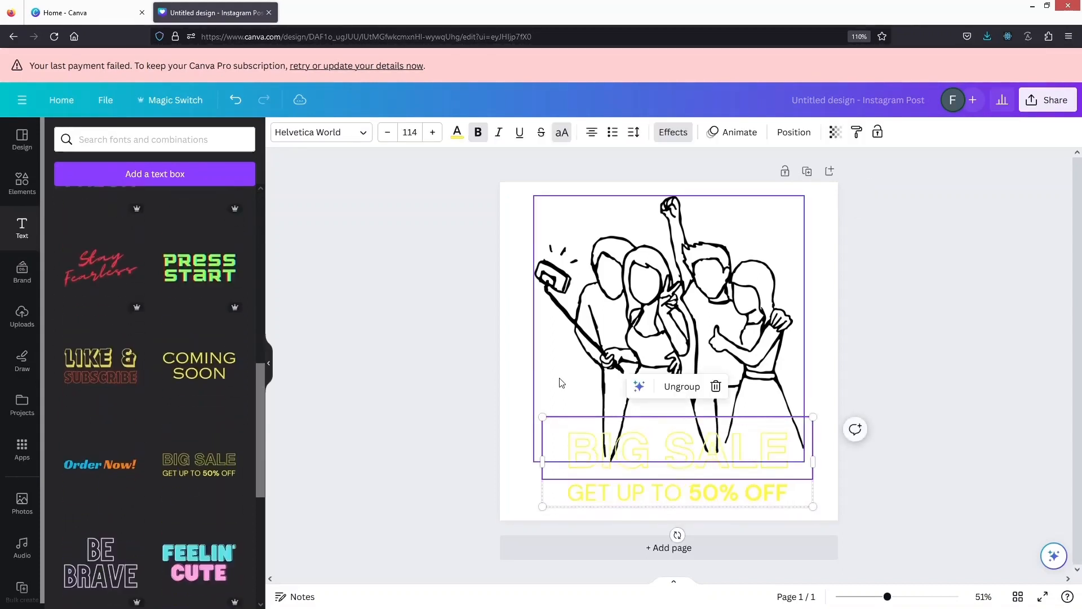
Colour the "BIG SALE" heading black and delete the "GET UP TO 50% OFF" line beneath it
left_click(457, 134)
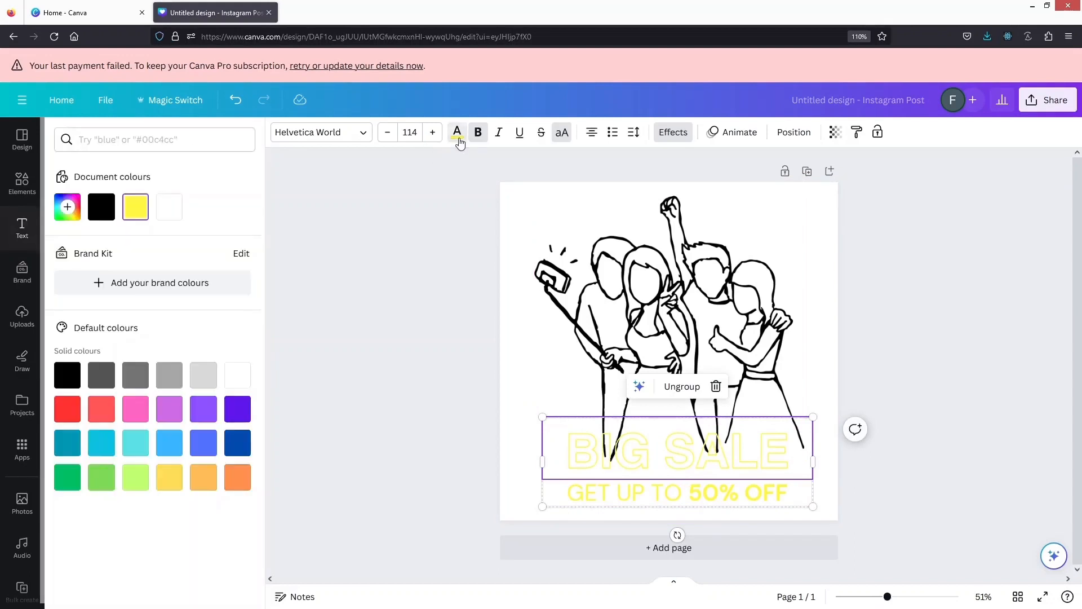
left_click(95, 211)
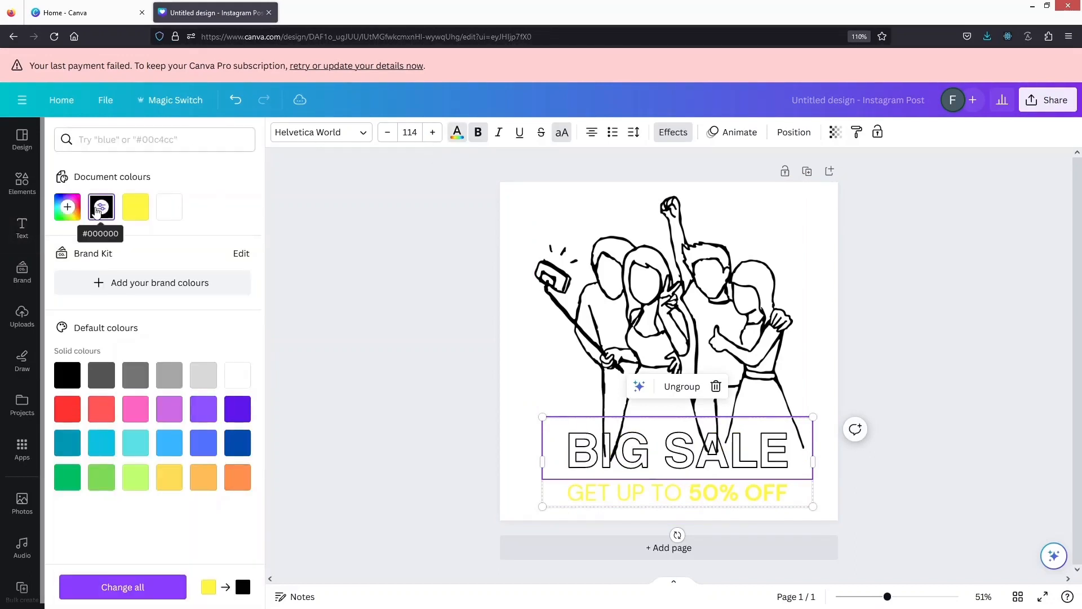
left_click(629, 502)
key("Delete")
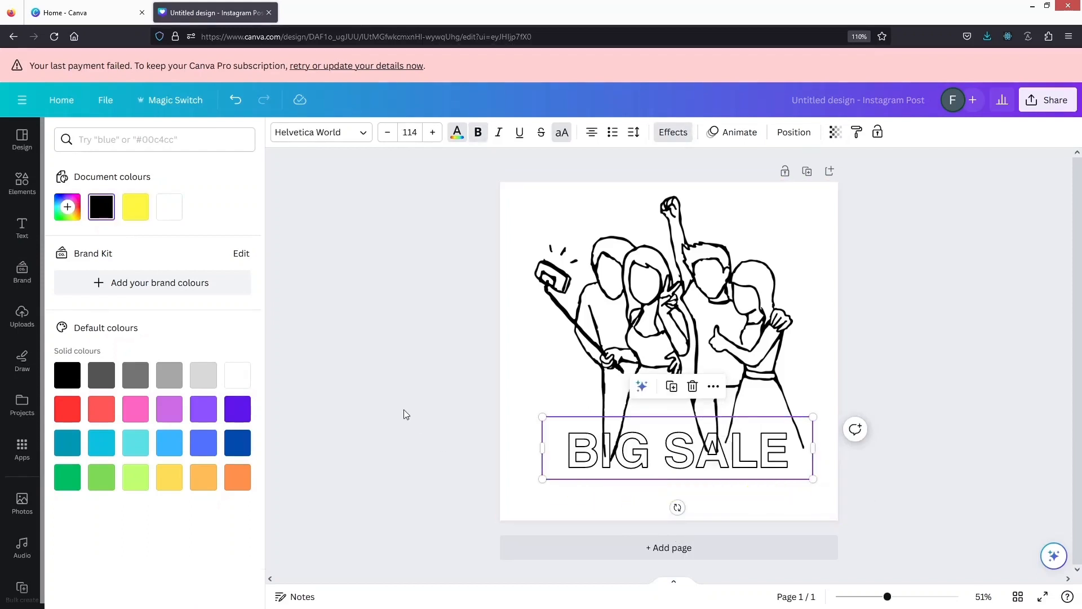
Shrink the friends drawing and centre it horizontally on the page just above the heading
left_click(665, 324)
left_click_drag(665, 325, 665, 318)
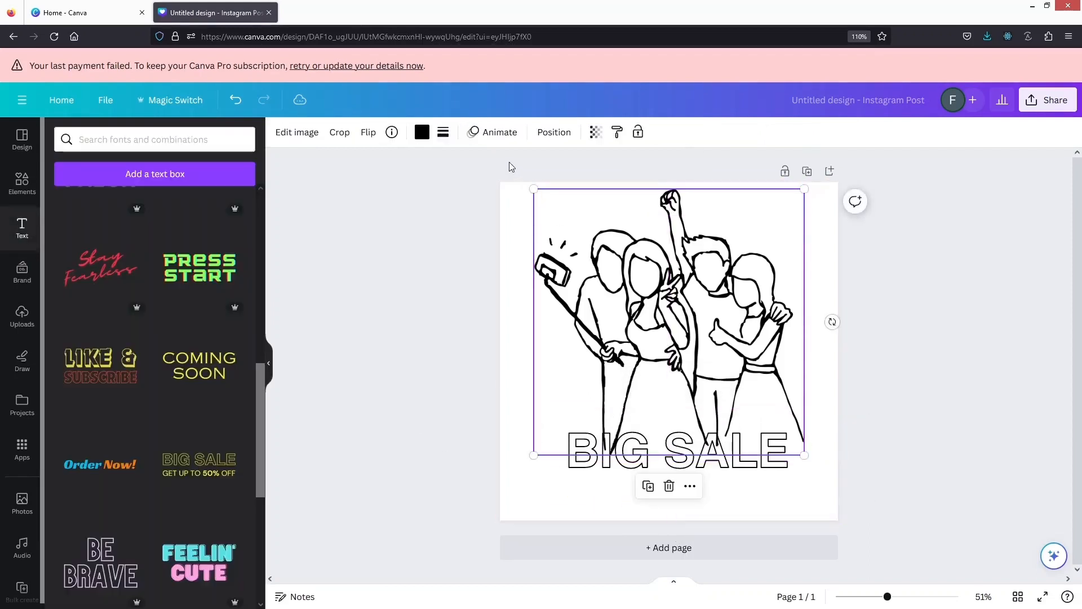
left_click_drag(531, 188, 577, 231)
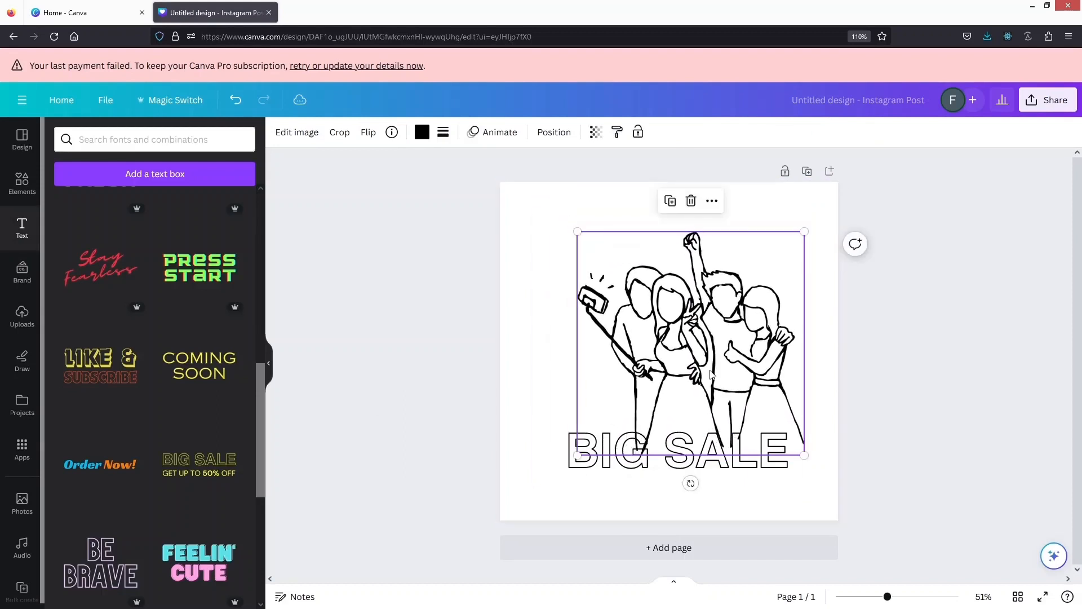
left_click_drag(710, 373, 686, 346)
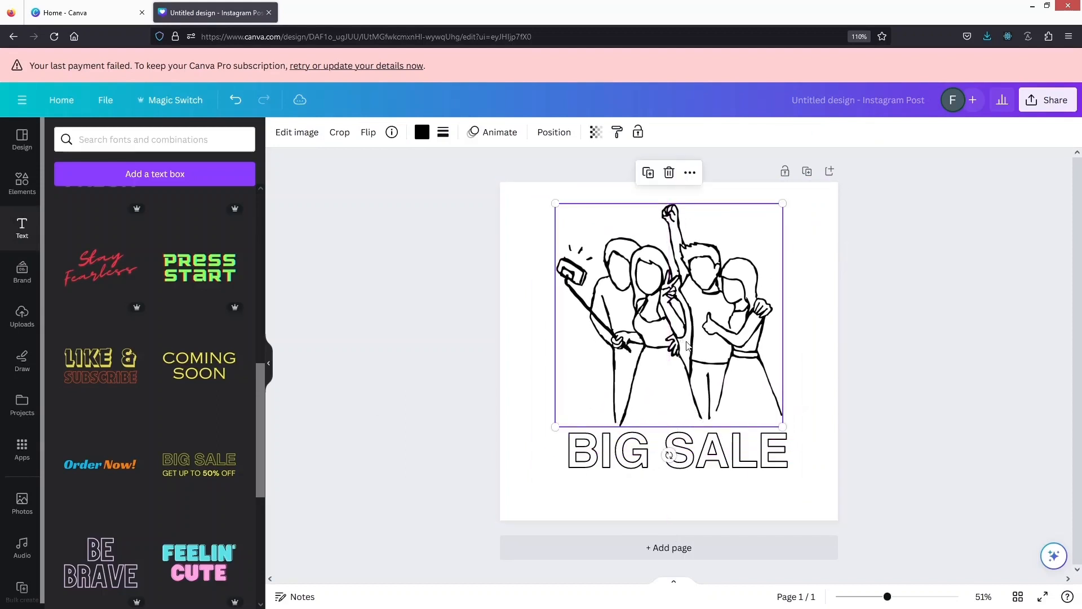
Replace the heading text with "HAPPY FRIENDSHIP" and scale it down to size 52.4 so it fits on one line
left_click(627, 449)
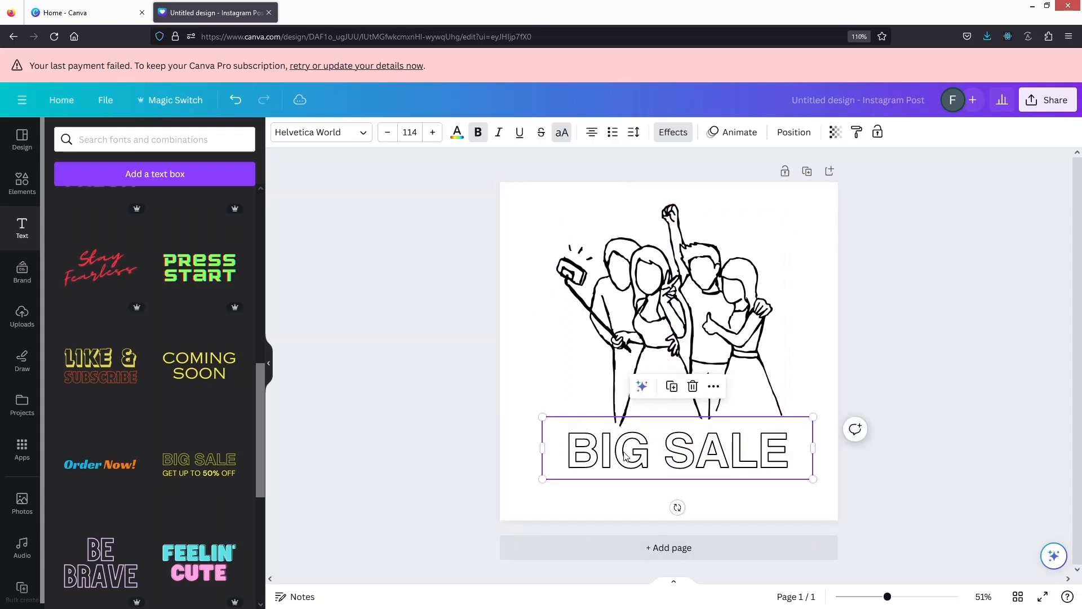
double_click(621, 458)
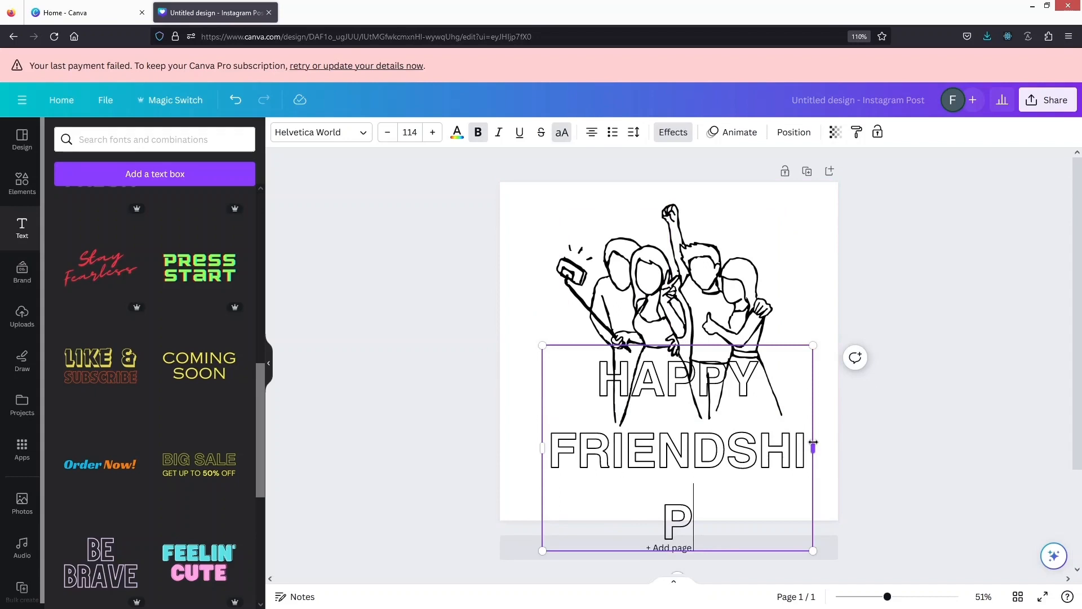
left_click_drag(813, 444, 869, 447)
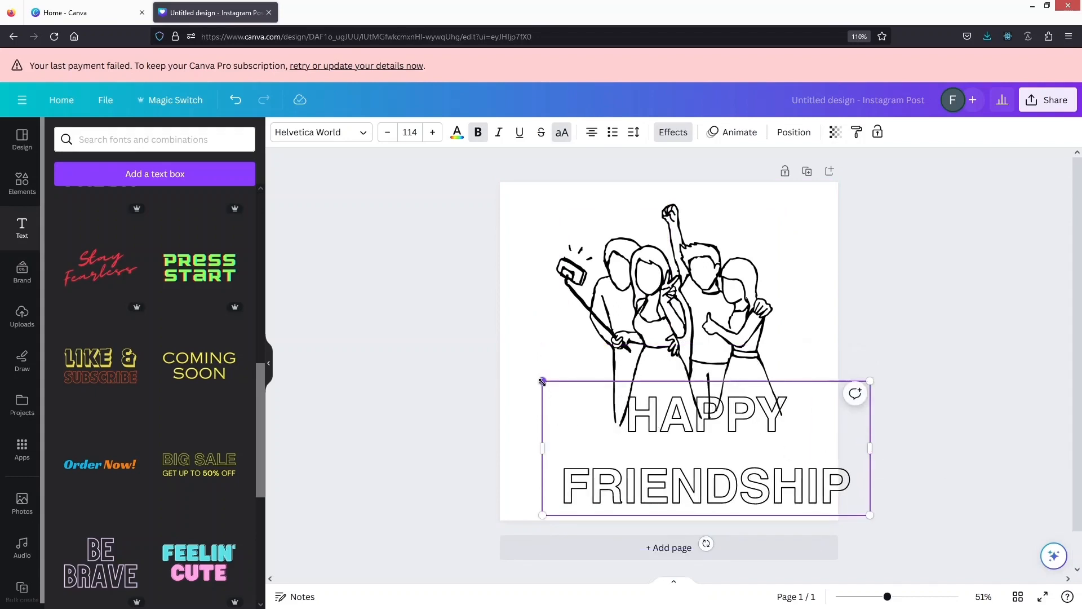
left_click_drag(542, 381, 719, 453)
mouse_move(824, 471)
left_mouse_down()
mouse_move(694, 452)
mouse_move(817, 465)
left_mouse_up()
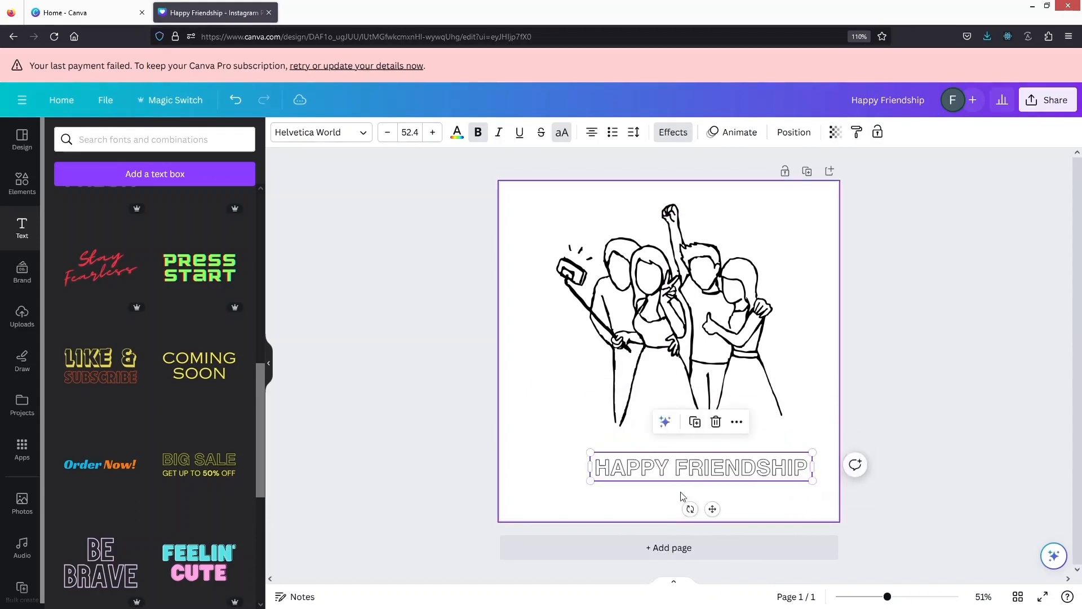
Move the "HAPPY FRIENDSHIP" text directly beneath the friends drawing and enlarge it to size 58.7
left_click(654, 496)
left_click(652, 303)
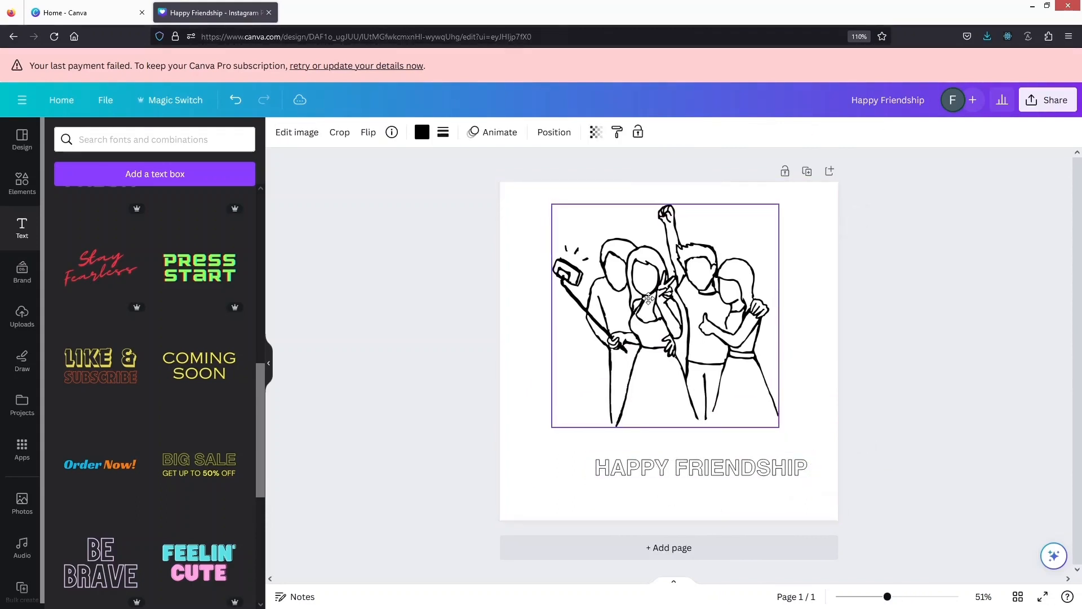
left_click(633, 456)
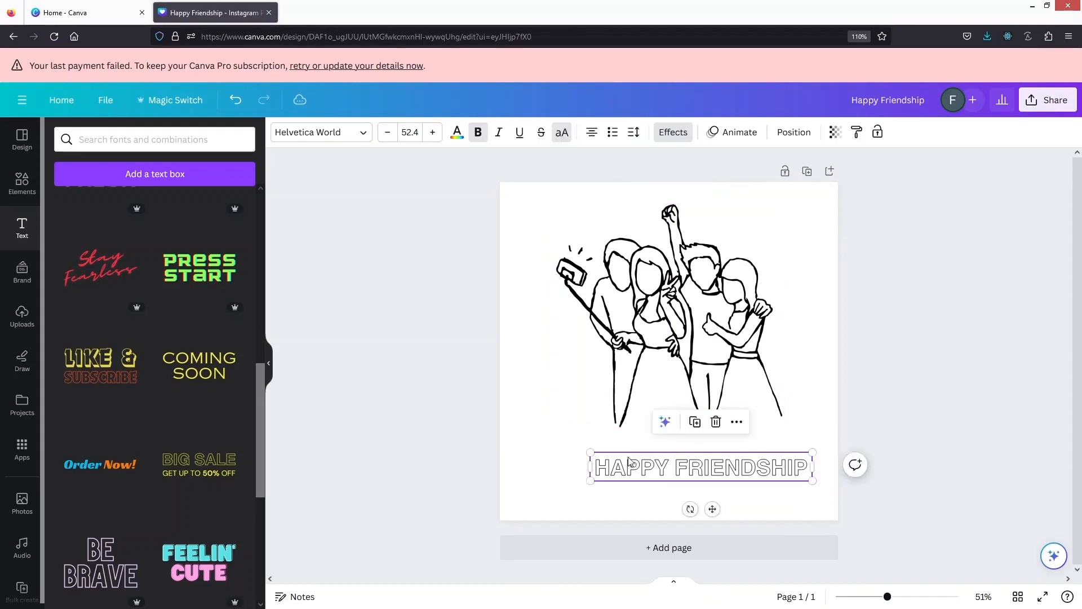
mouse_move(633, 456)
left_mouse_down()
mouse_move(606, 437)
mouse_move(625, 437)
left_mouse_up()
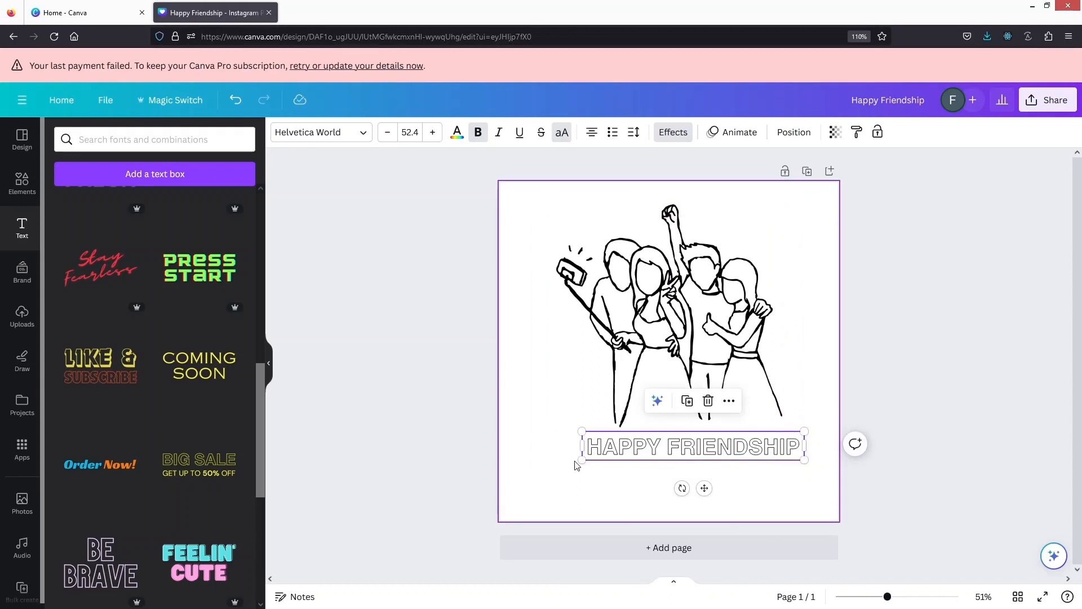
left_click_drag(575, 461, 555, 463)
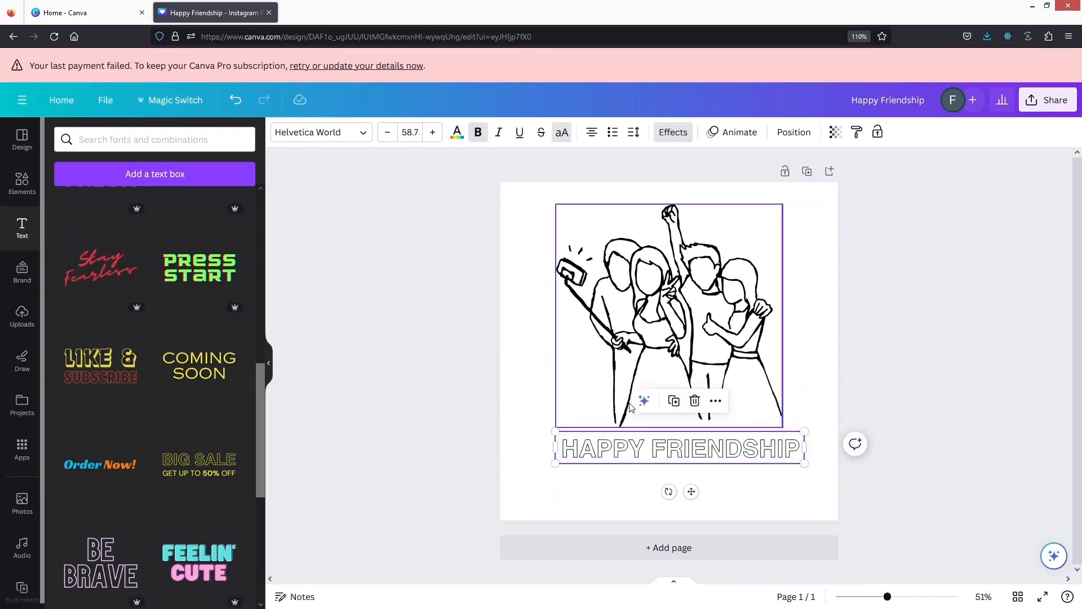
left_click(456, 386)
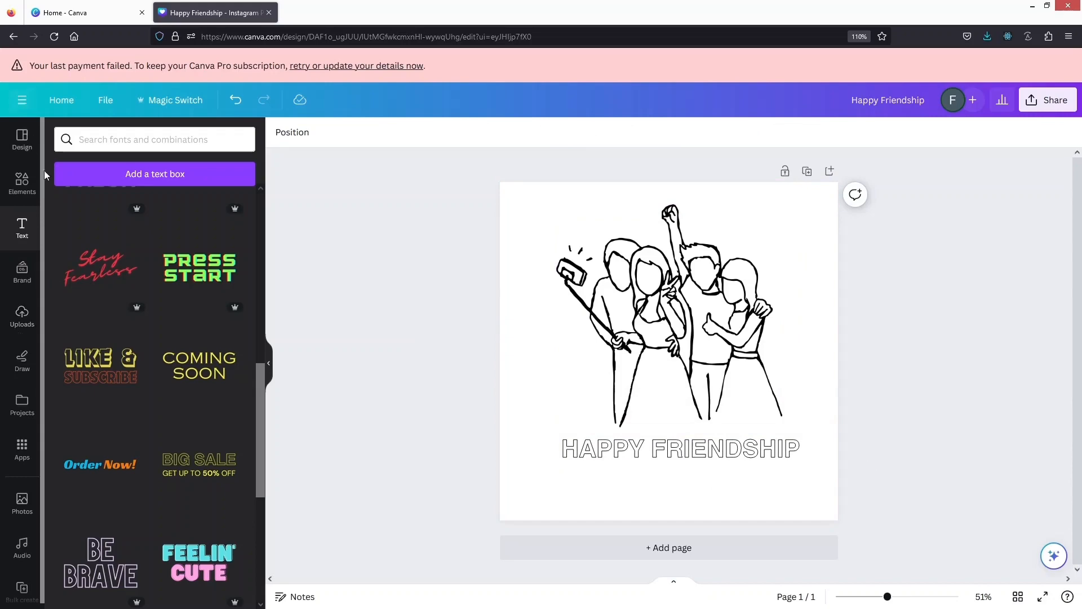
Insert the colourful bunting graphic from the "friends" results and place it in the page's upper-left corner
left_click(26, 191)
scroll(112, 307, "down", 3)
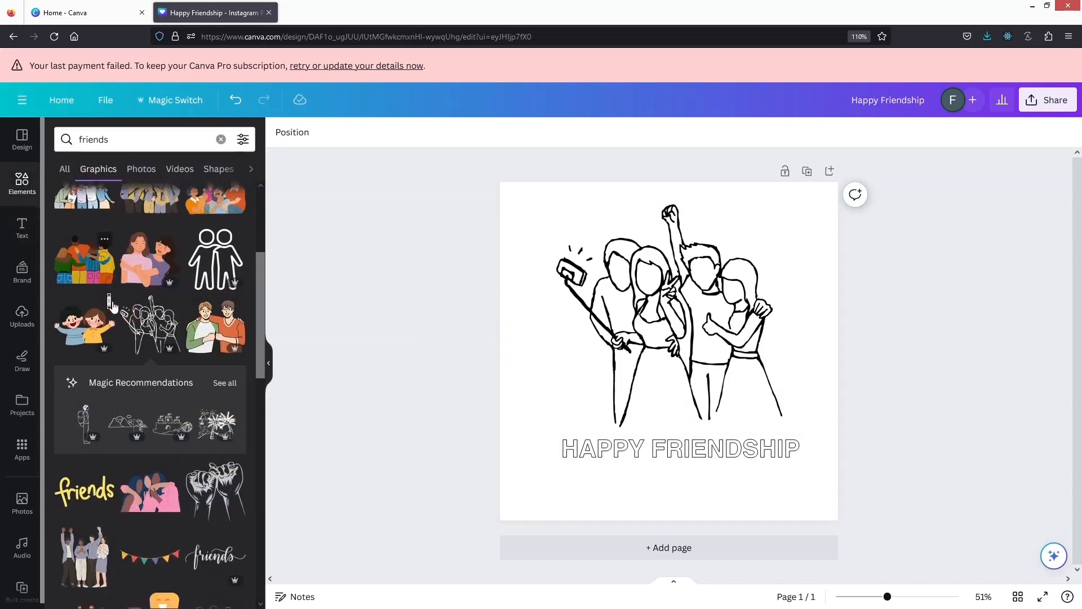
scroll(112, 307, "down", 5)
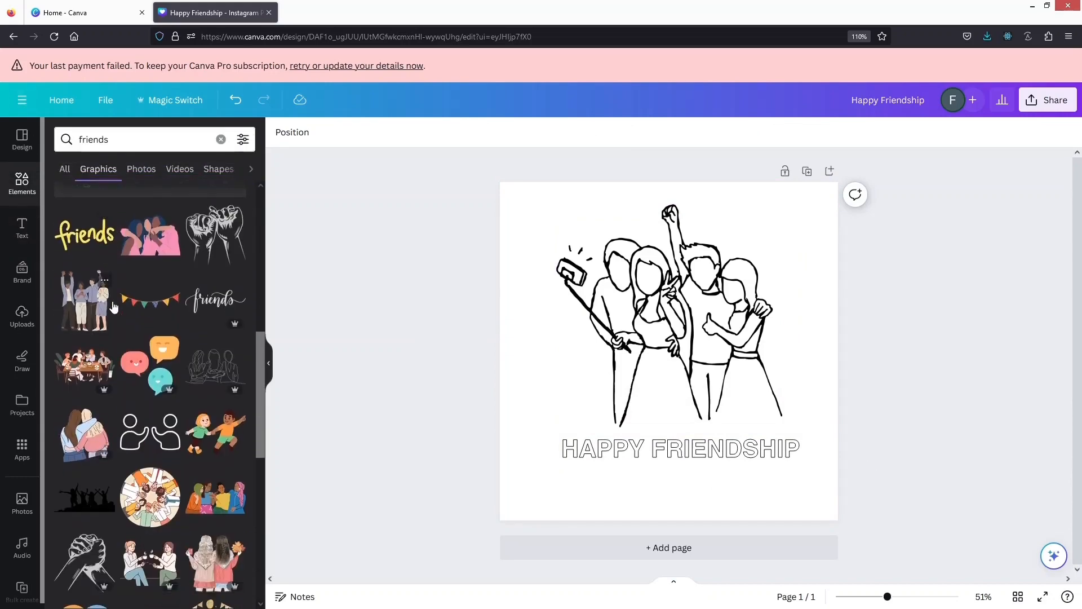
scroll(113, 307, "up", 1)
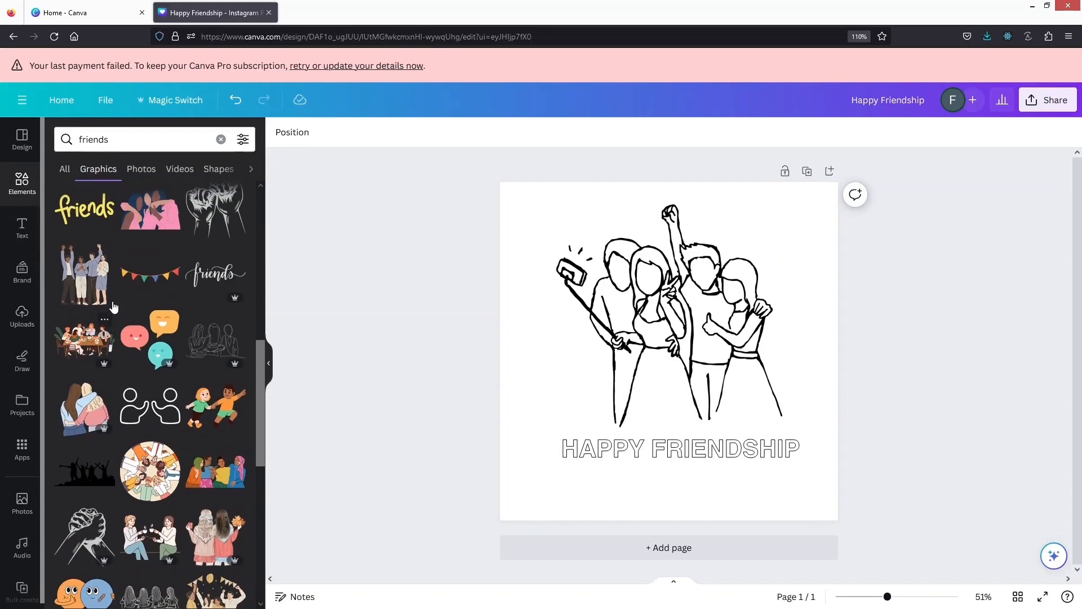
left_click(155, 276)
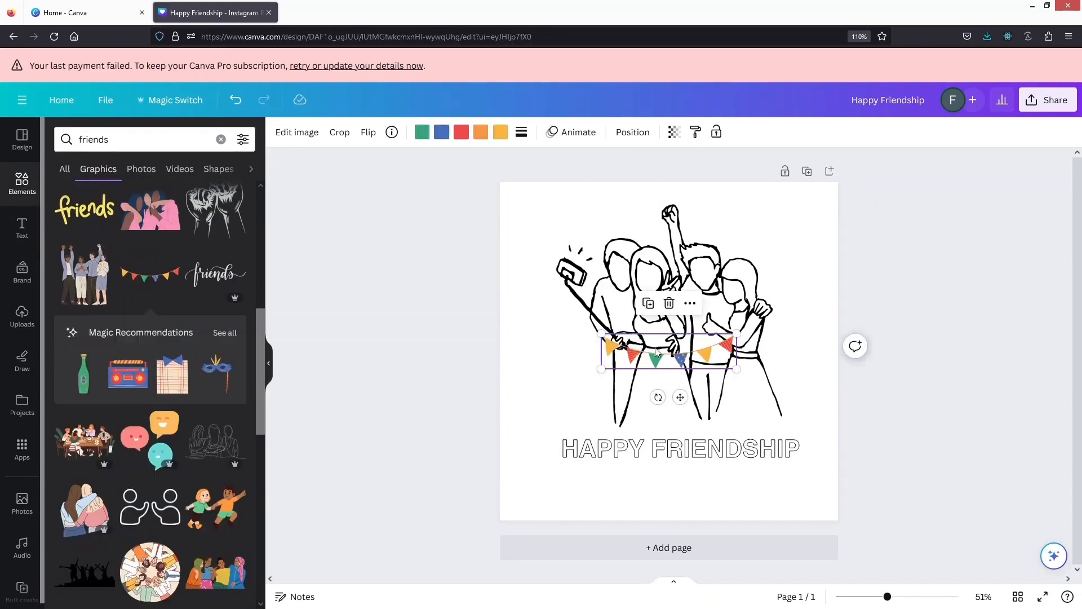
mouse_move(657, 360)
left_mouse_down()
mouse_move(599, 232)
mouse_move(549, 206)
left_mouse_up()
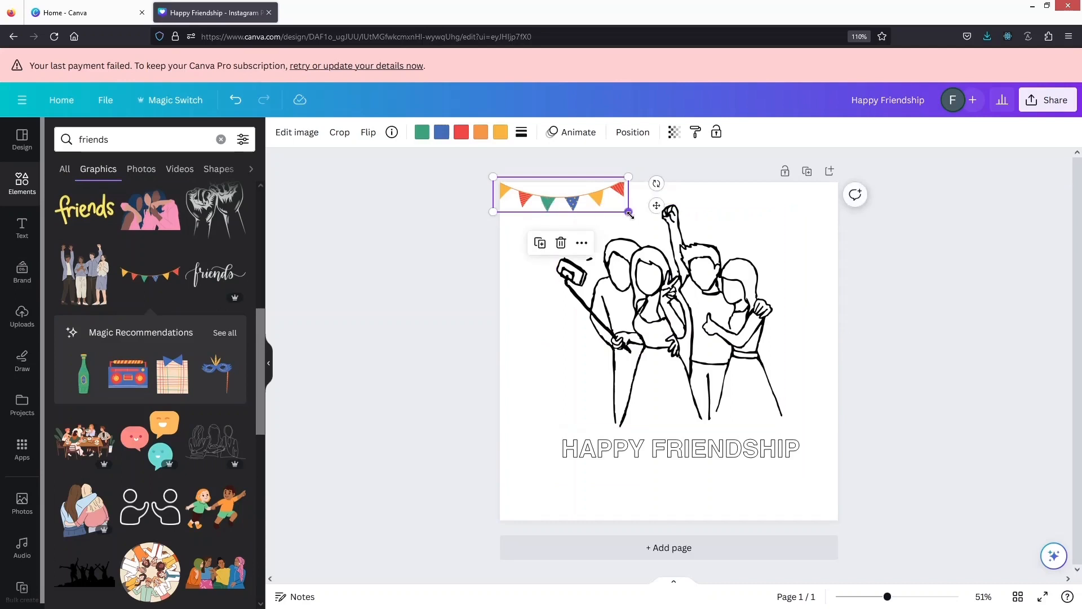
Enlarge the bunting to span the page's full width and move it up against the page's top edge
left_click_drag(628, 213, 848, 267)
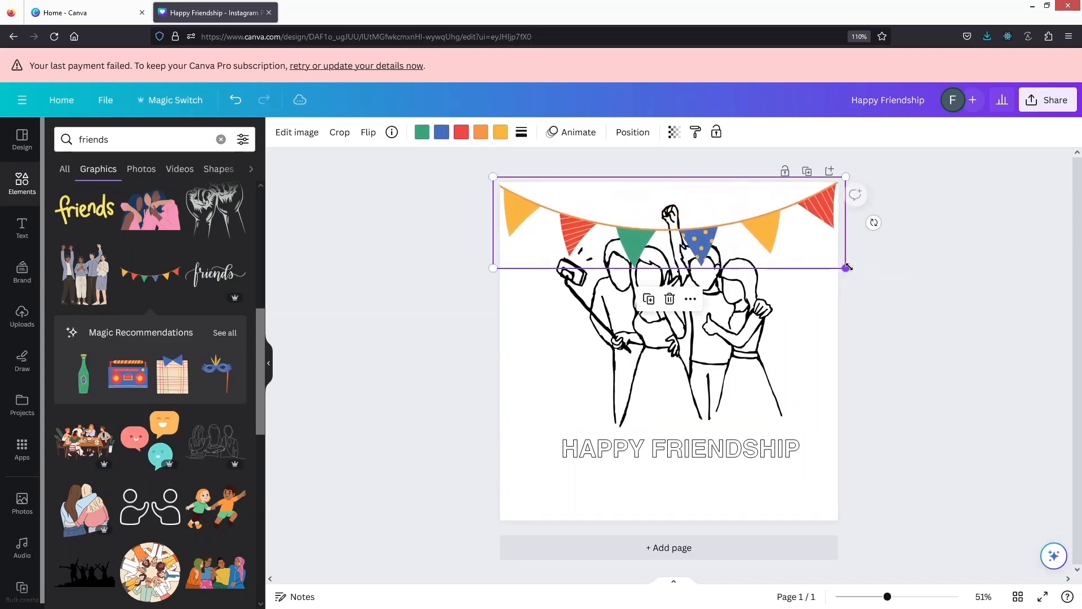
left_click(434, 255)
left_click_drag(551, 212, 552, 179)
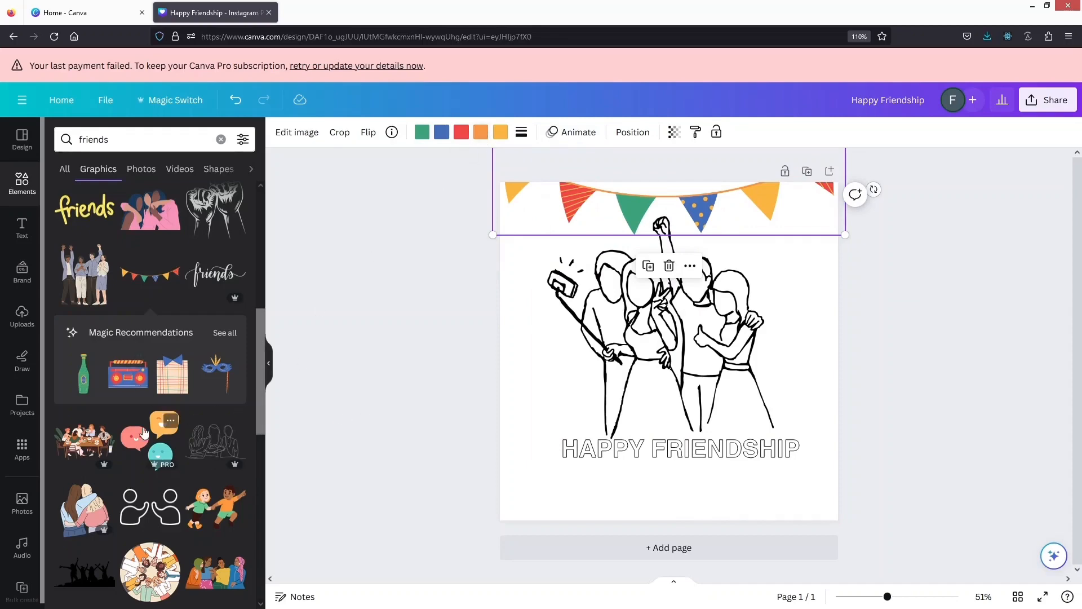
Insert the yellow handwritten "friends" lettering from the results and place it over the lower part of the friends drawing
scroll(143, 427, "up", 2)
scroll(143, 428, "down", 6)
scroll(144, 432, "down", 5)
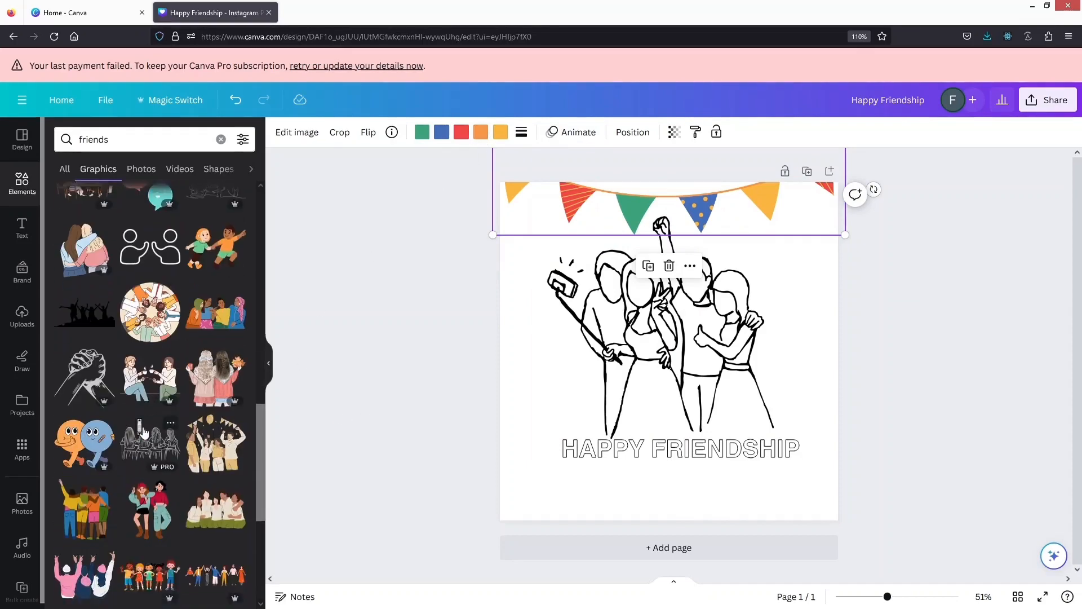
left_click(281, 302)
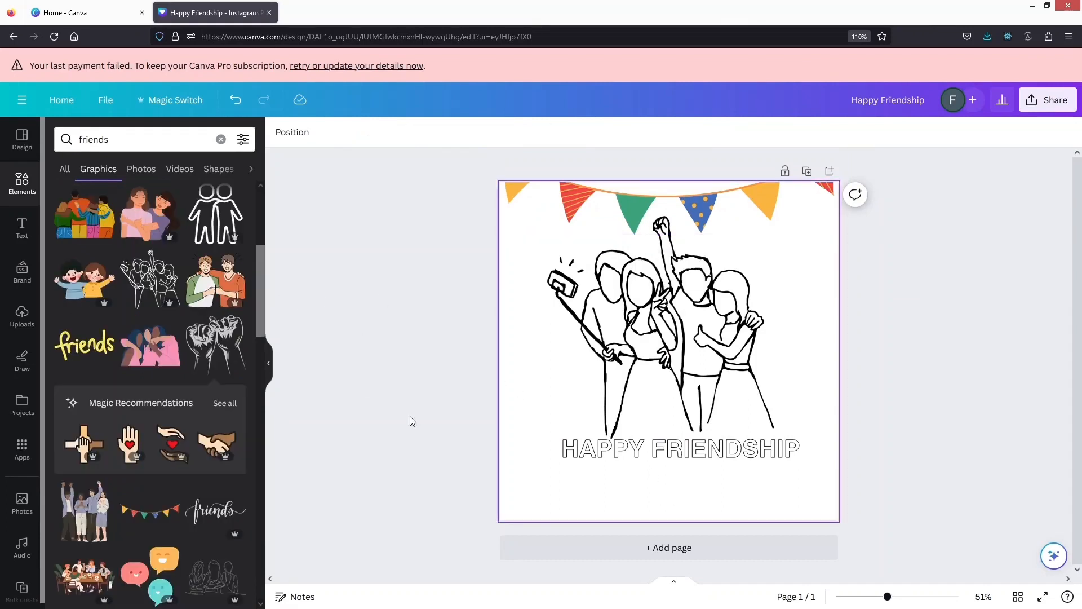
left_click(88, 346)
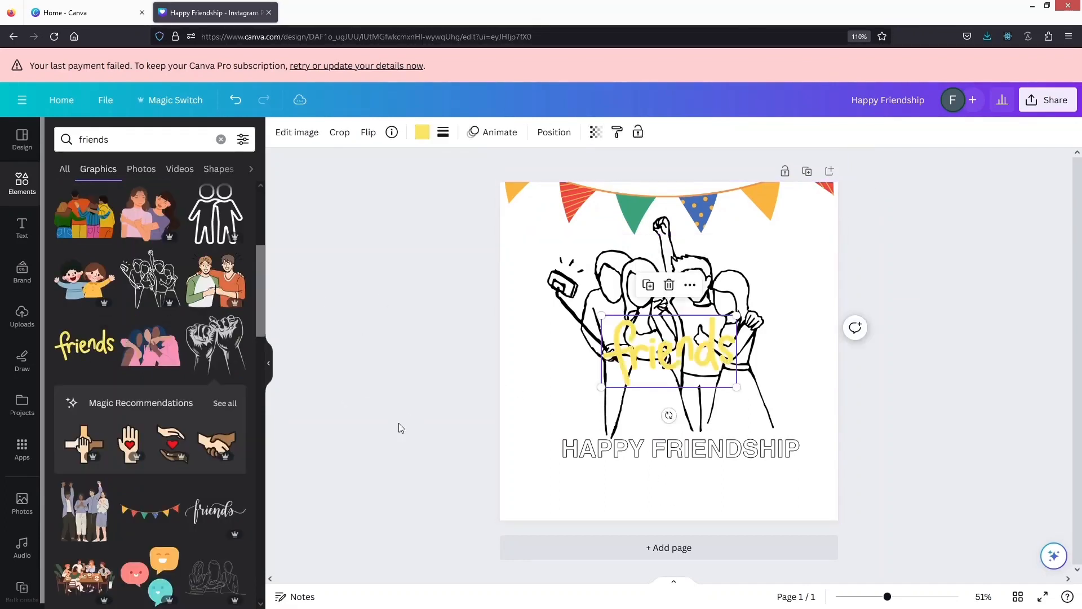
left_click_drag(676, 356, 642, 384)
Delete the "HAPPY FRIENDSHIP" text and move the yellow "friends" lettering into its place beneath the drawing
left_click(764, 458)
key("Delete")
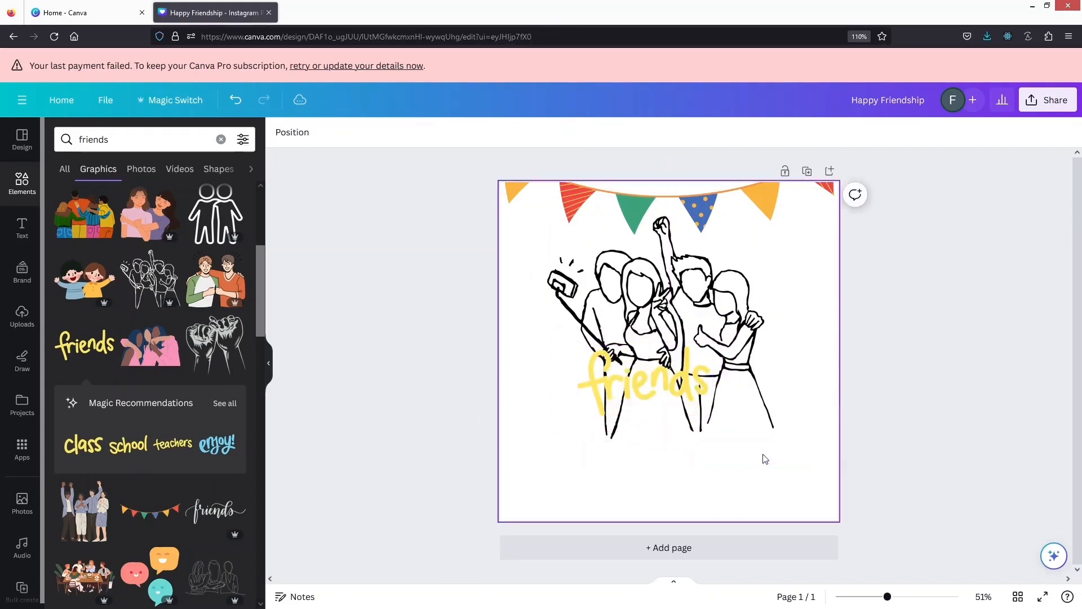
left_click(631, 381)
left_click_drag(631, 380, 648, 468)
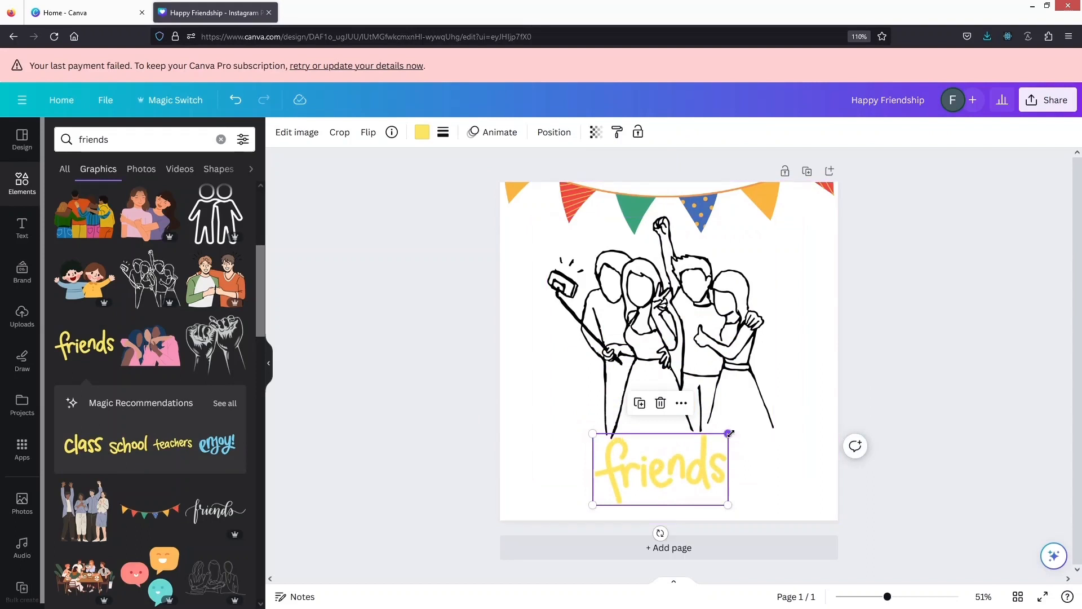
Enlarge the "friends" lettering to about the drawing's width and centre it horizontally near the page's bottom edge
left_click_drag(729, 434, 845, 388)
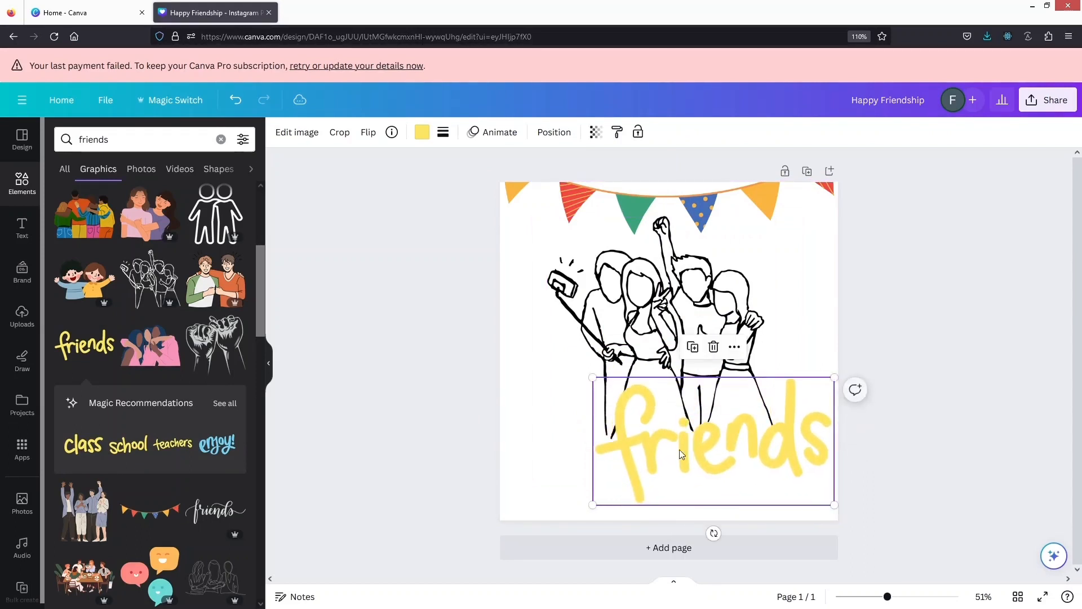
left_click_drag(670, 464, 584, 469)
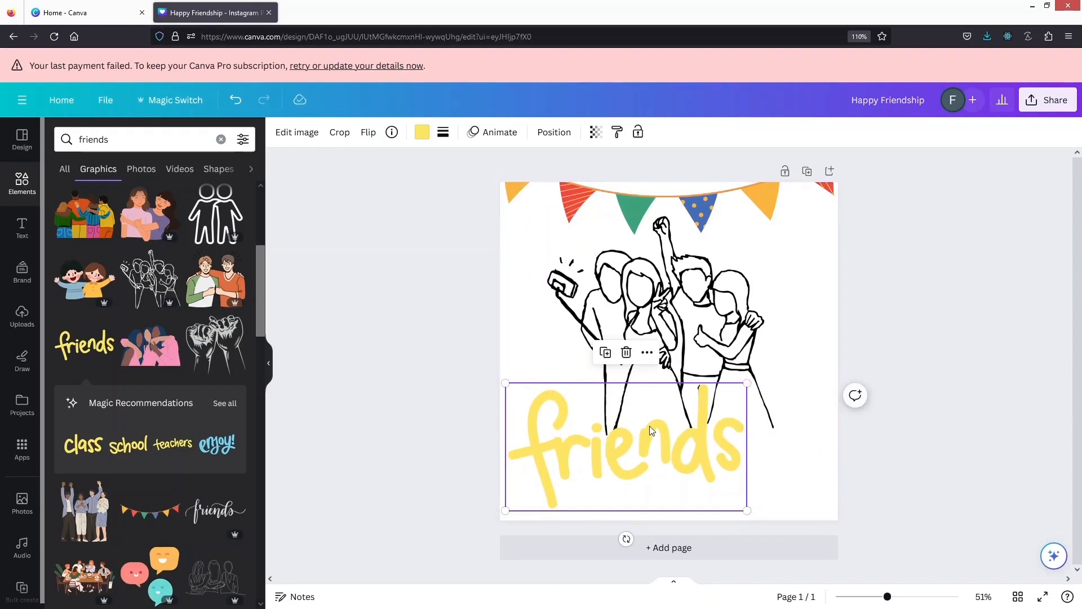
left_click_drag(651, 431, 692, 436)
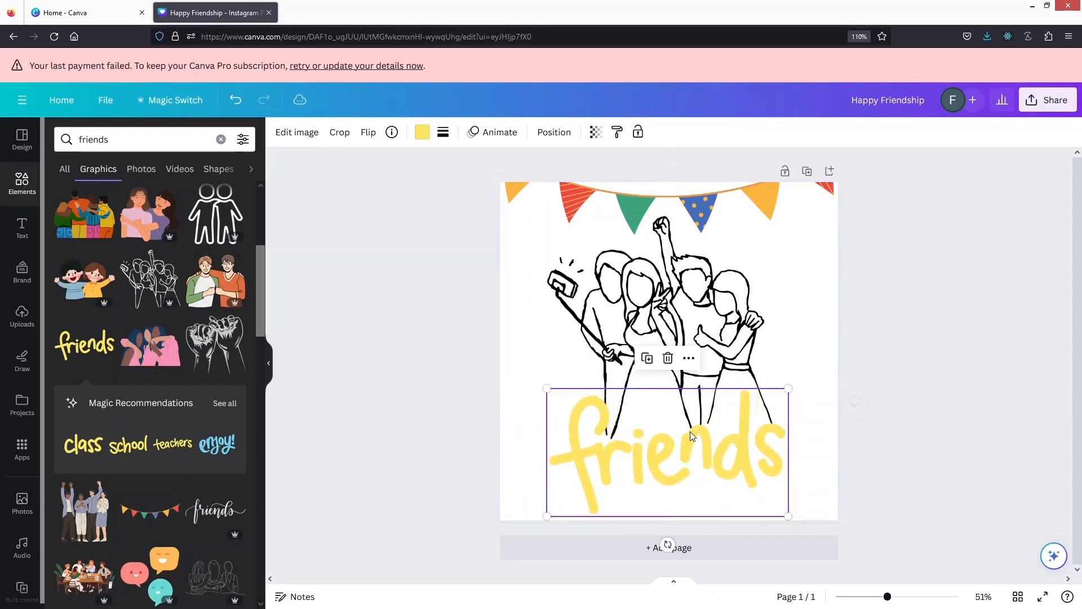
left_click(449, 326)
Try recolouring the "friends" lettering in bright red and in coral red
left_click(657, 462)
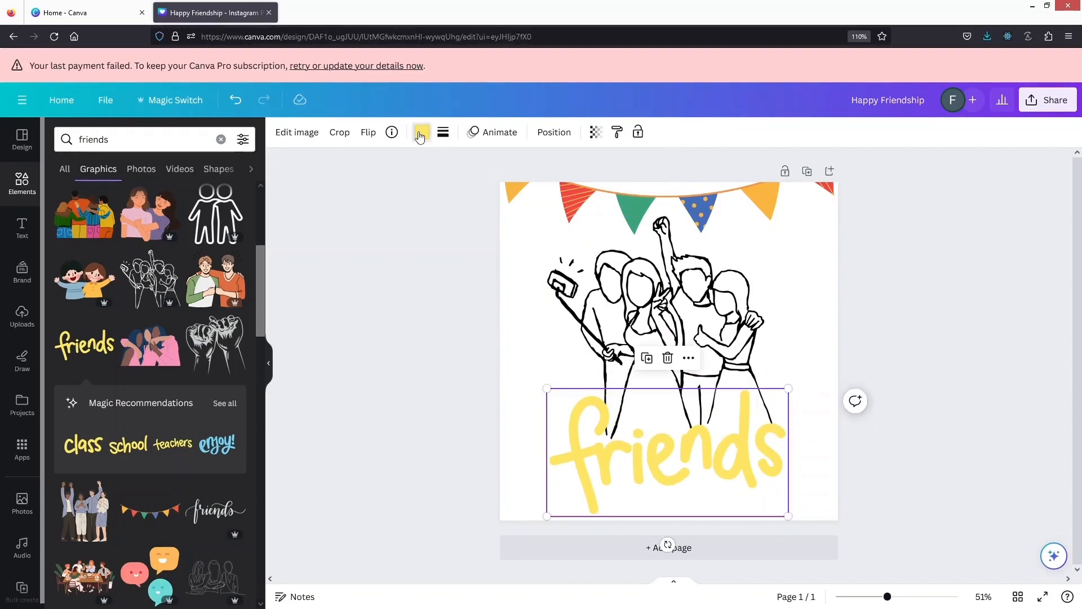
left_click(421, 133)
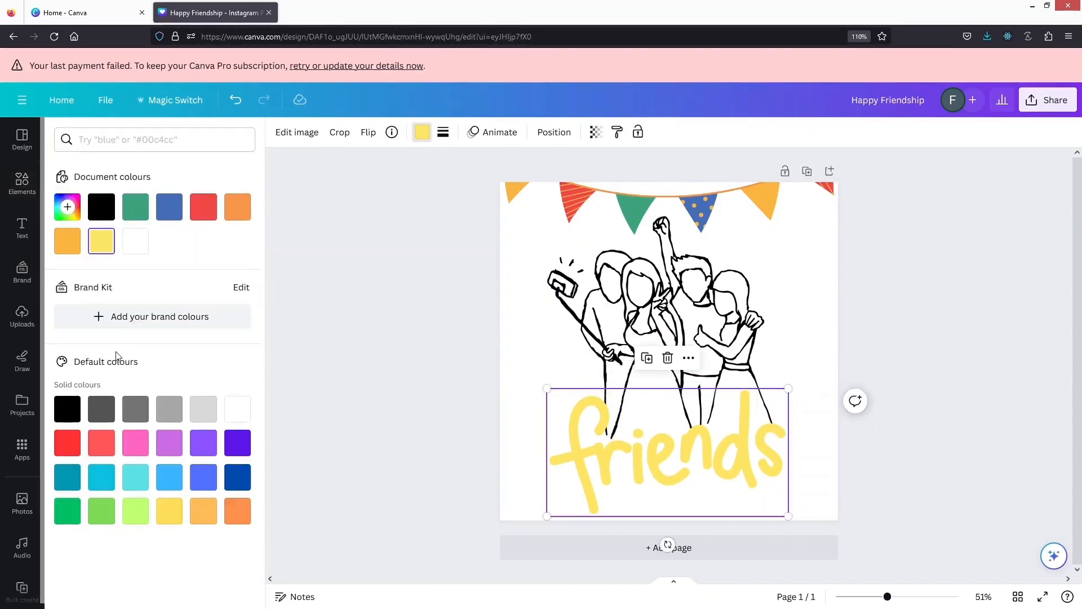
left_click(68, 444)
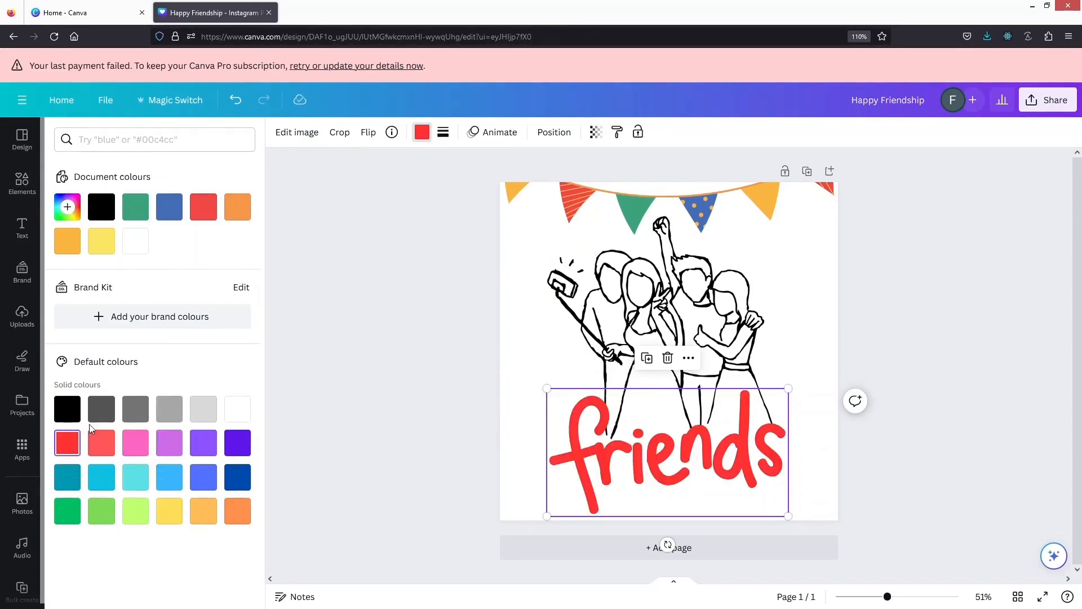
left_click(96, 440)
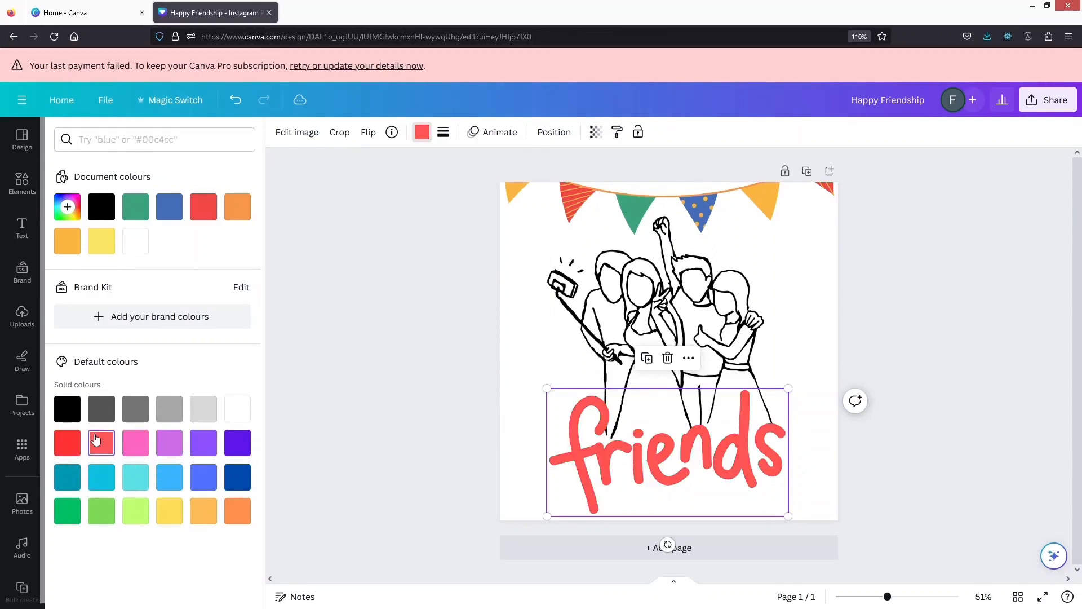
Raise the friends drawing slightly and try recolouring its lines in bright red
left_click(672, 290)
mouse_move(672, 288)
left_mouse_down()
mouse_move(665, 264)
mouse_move(672, 275)
left_mouse_up()
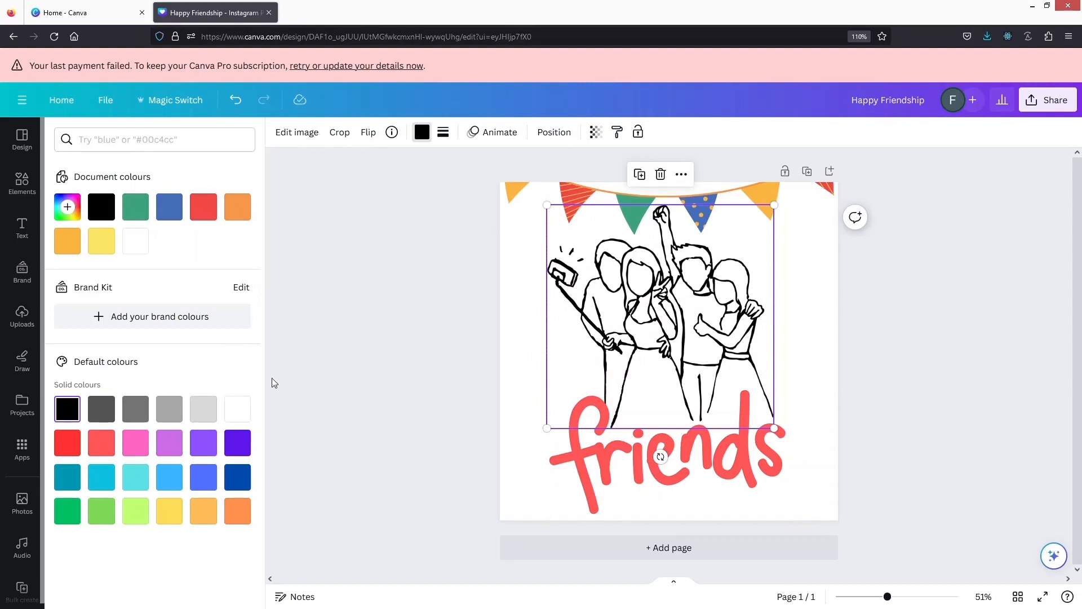
left_click(71, 445)
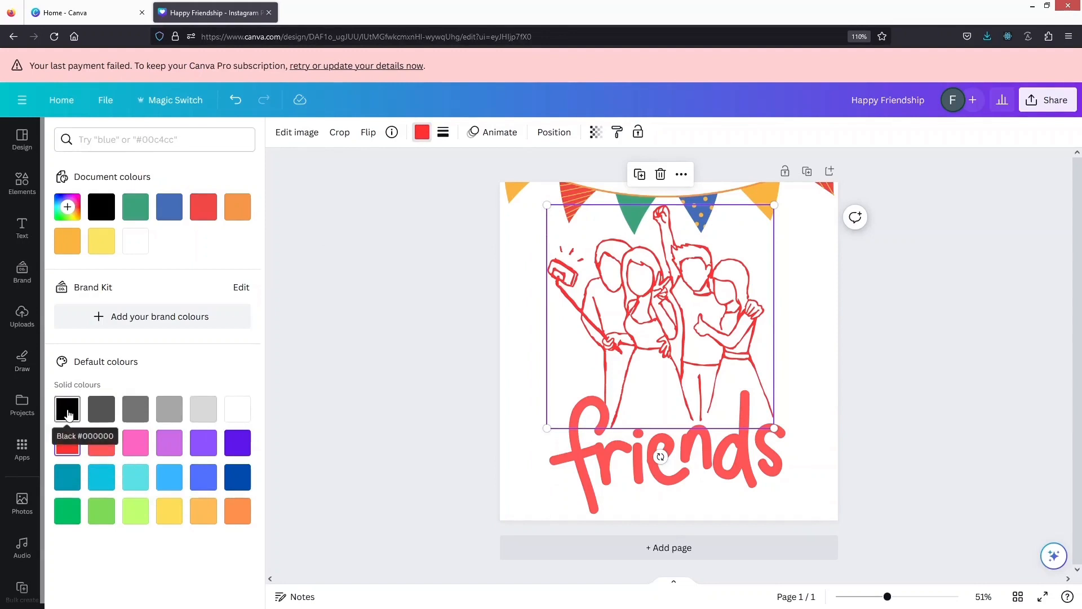
Make the friends drawing, the "friends" lettering and every colour of the bunting black
left_click(627, 490)
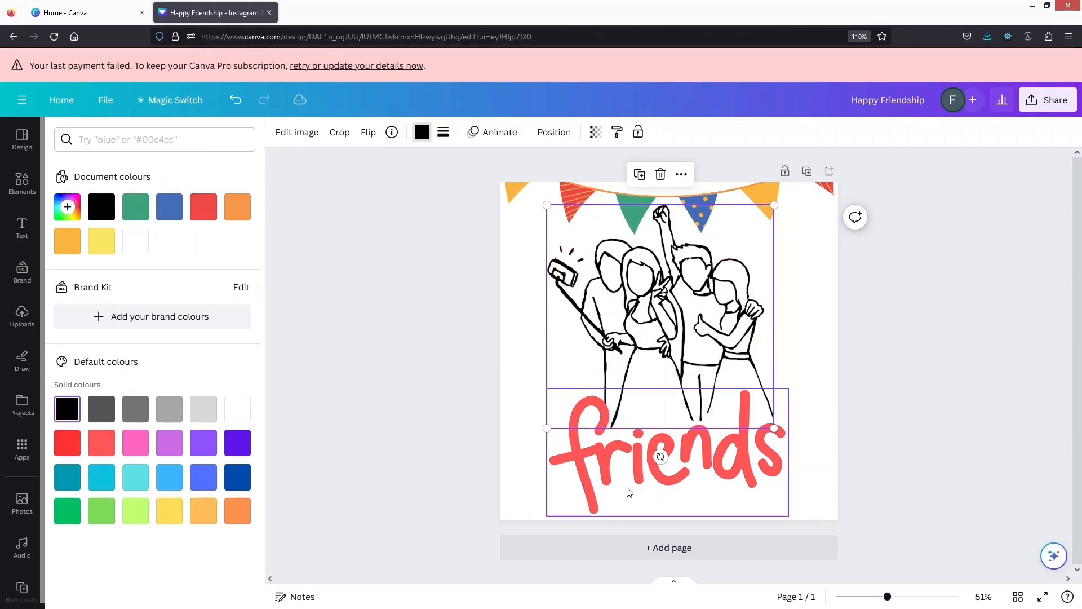
left_click(67, 408)
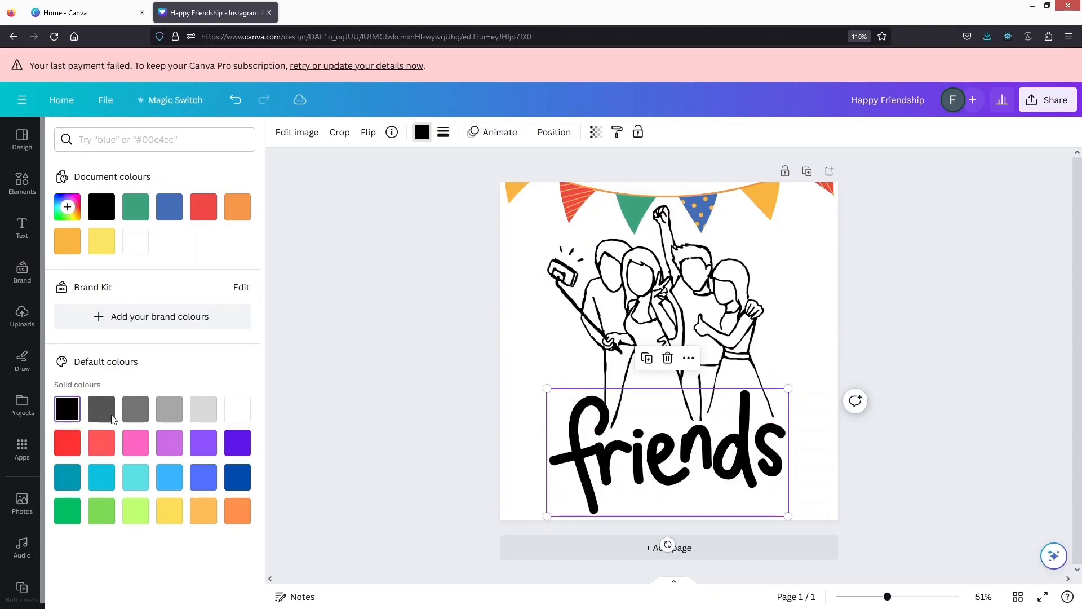
left_click(623, 194)
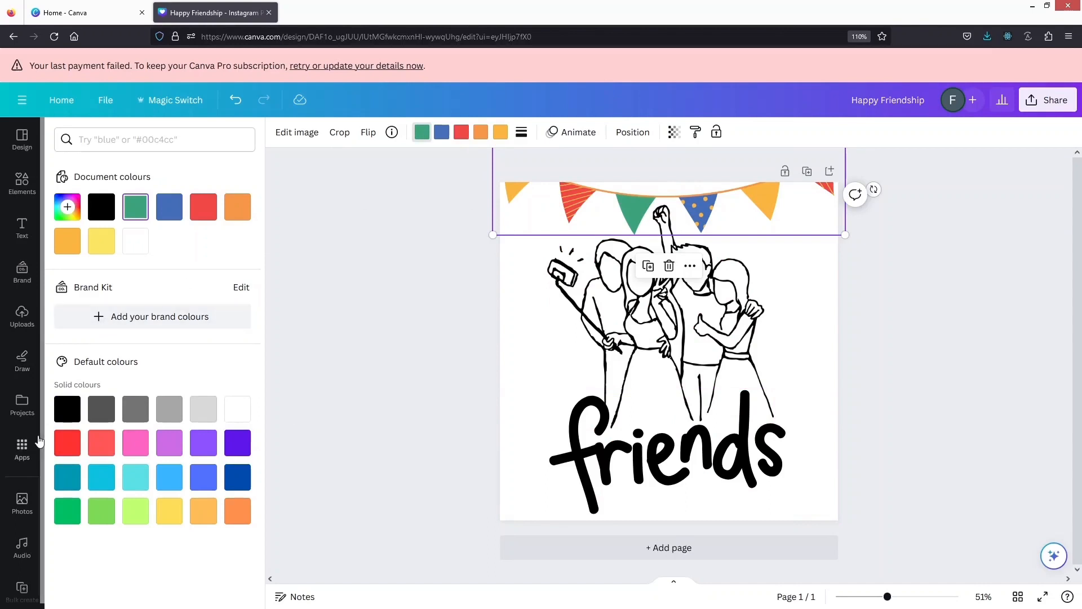
left_click(67, 409)
left_click(449, 137)
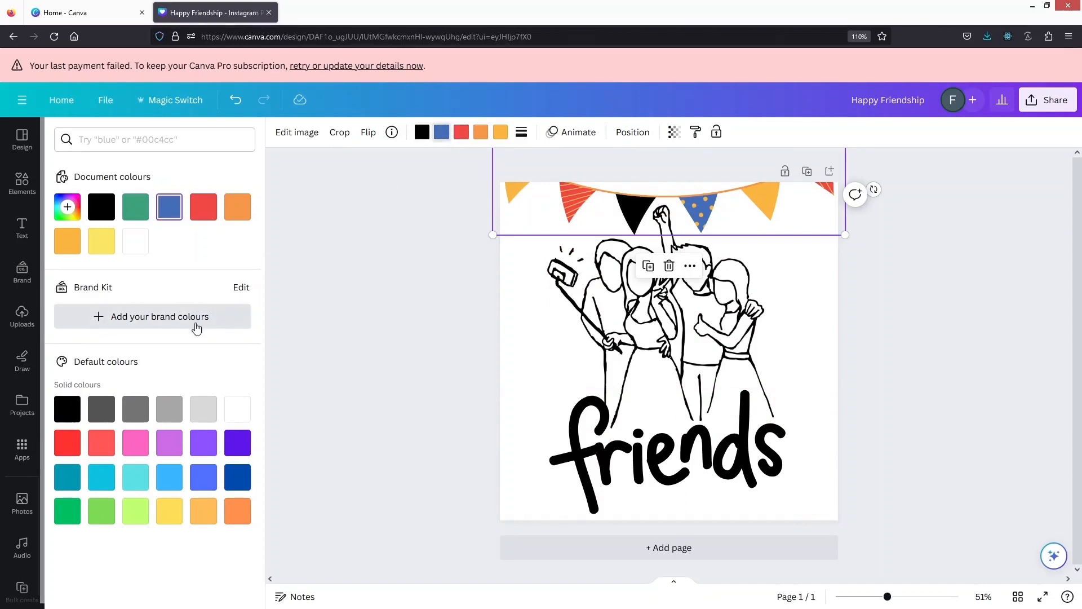
left_click(67, 409)
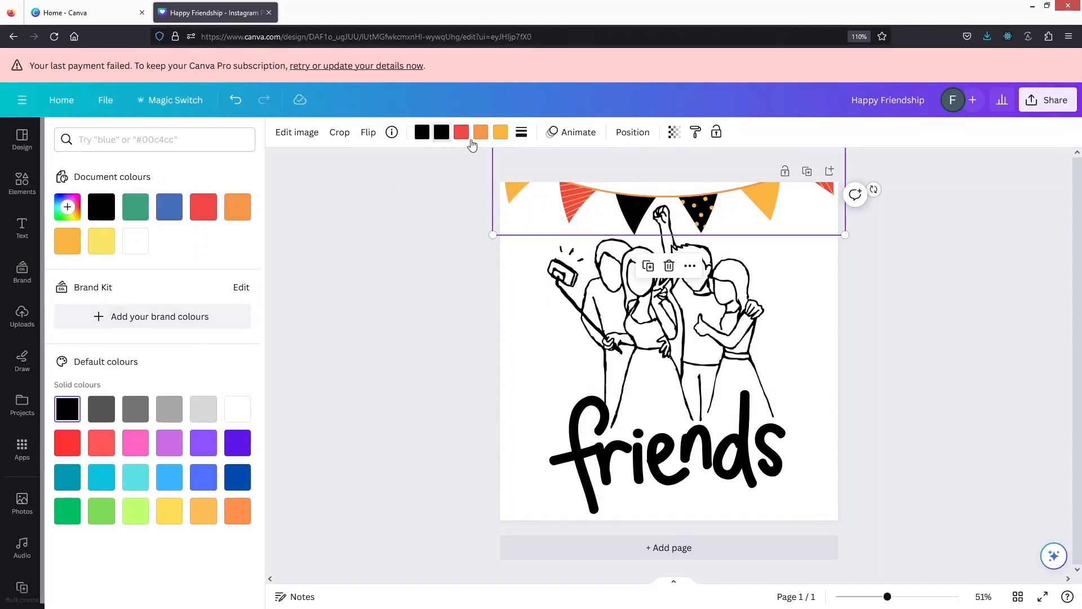
left_click(461, 133)
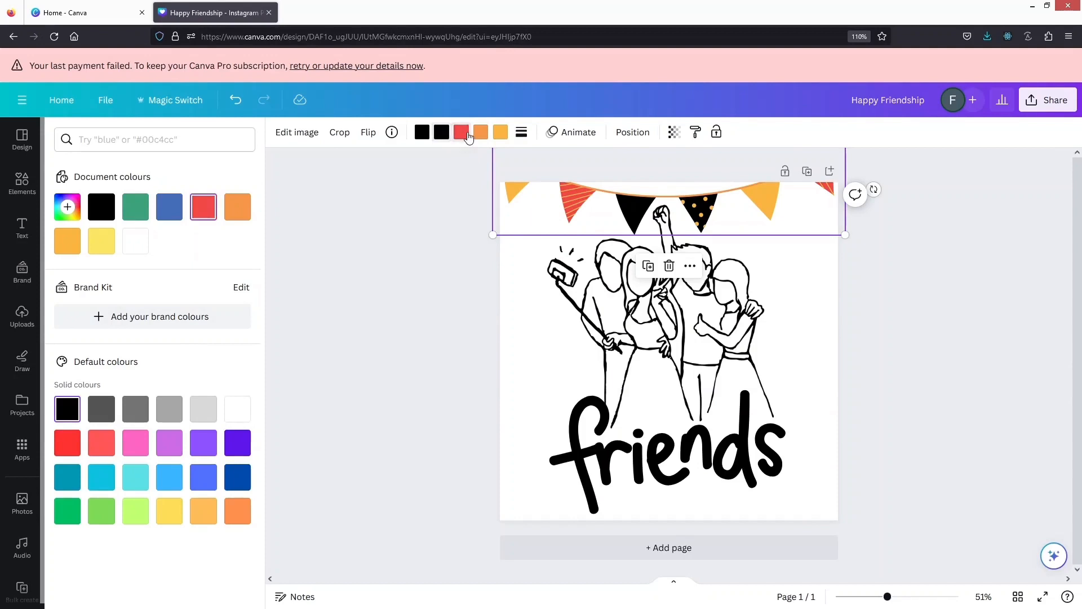
left_click(57, 418)
Lower the "friends" lettering slightly to the page's bottom edge and shift the friends drawing down just above it
left_click(602, 328)
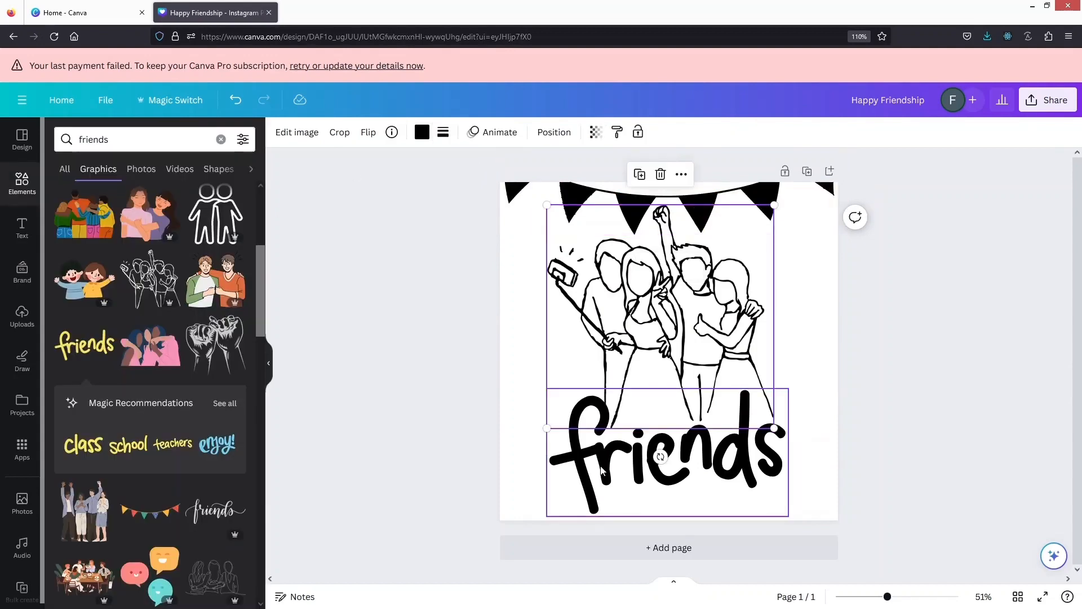
left_click_drag(602, 471, 602, 481)
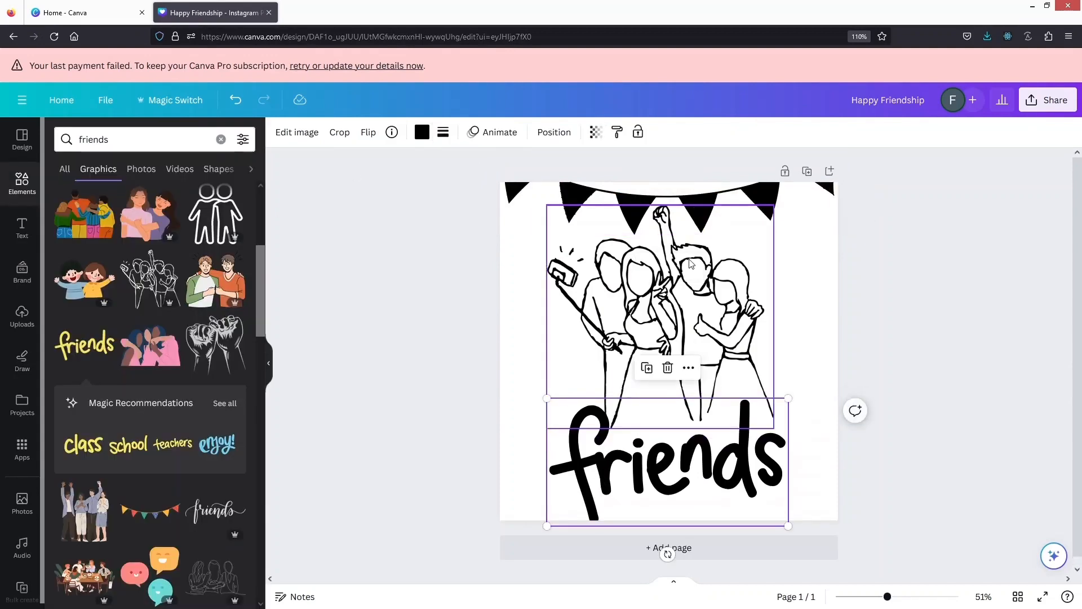
left_click_drag(691, 264, 691, 276)
left_click(428, 309)
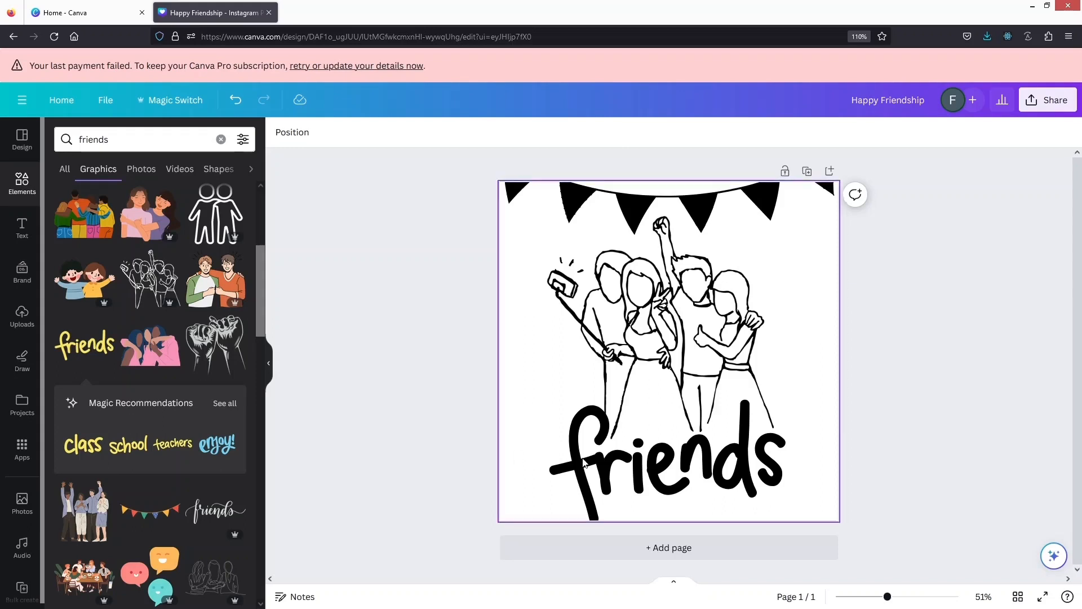
Add a blank second page and search the graphics for "mother and baby"
left_click(618, 546)
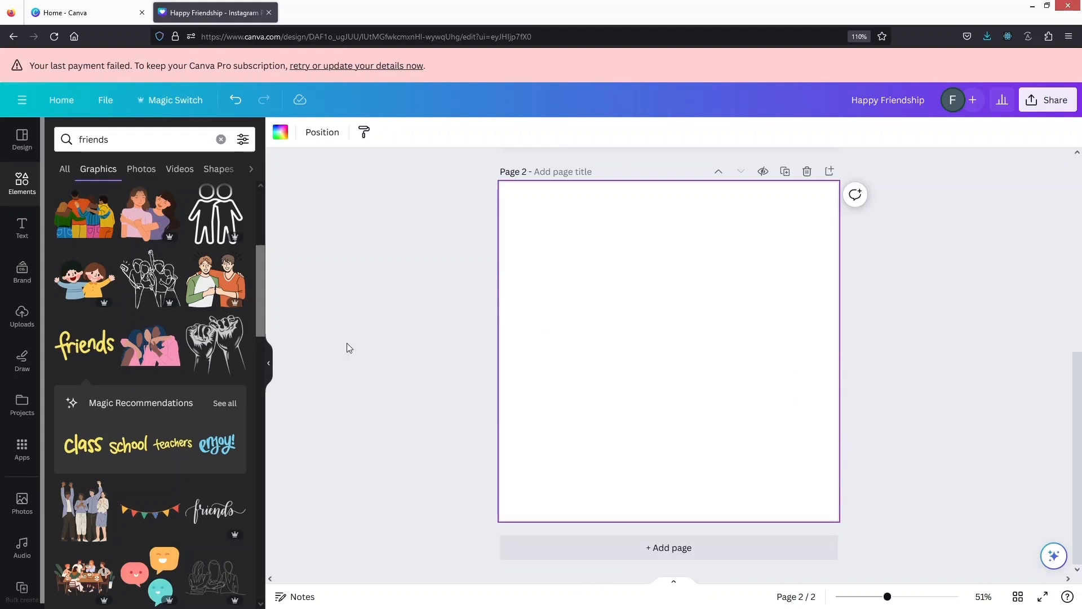
left_click(117, 144)
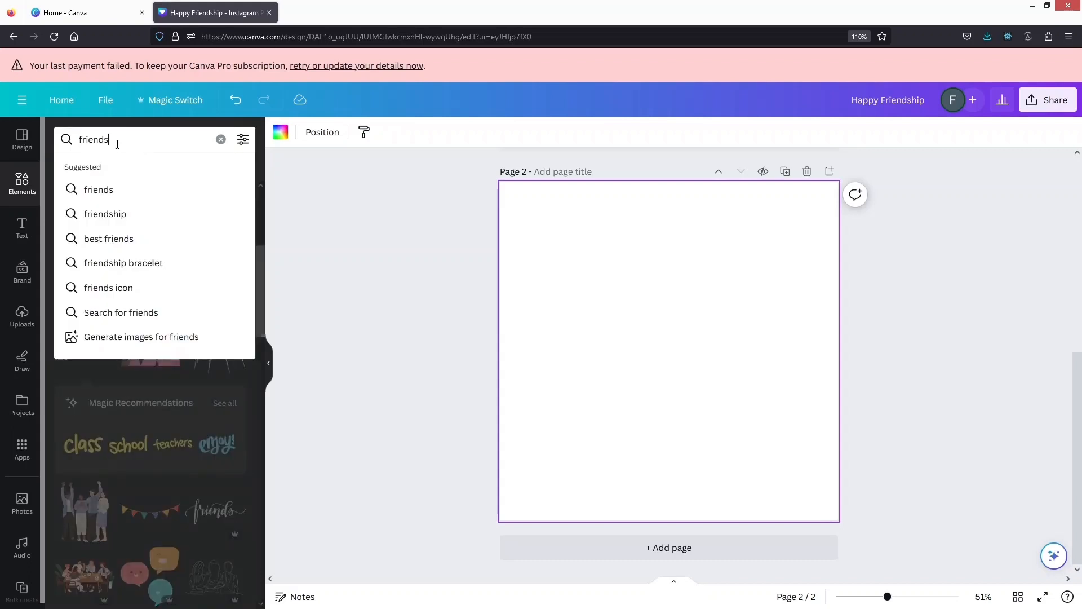
left_click_drag(117, 143, 54, 143)
type("mother")
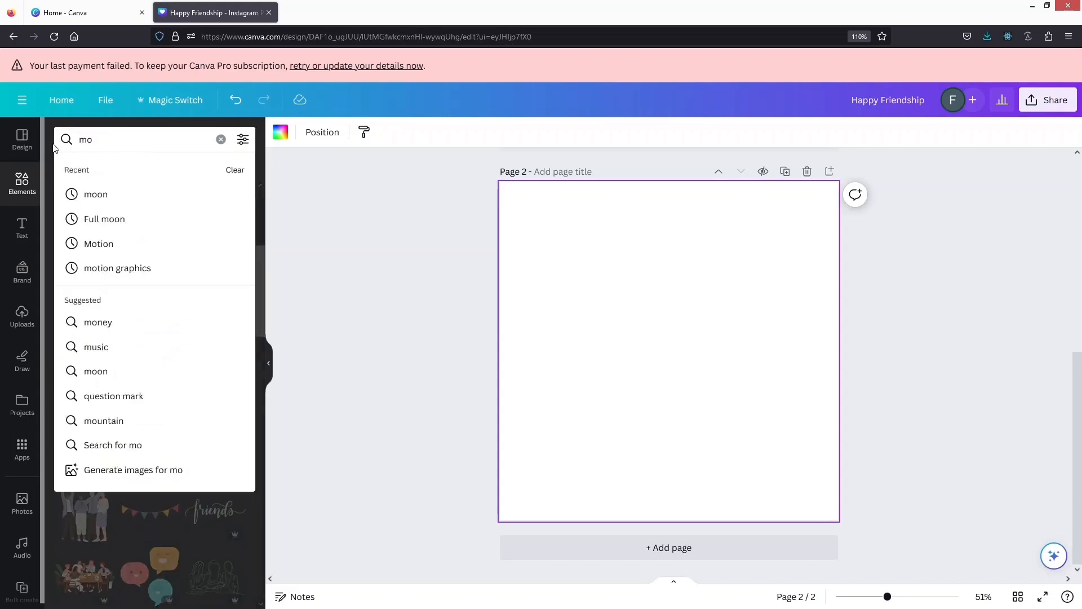
key("Down")
key("Down")
key("Down")
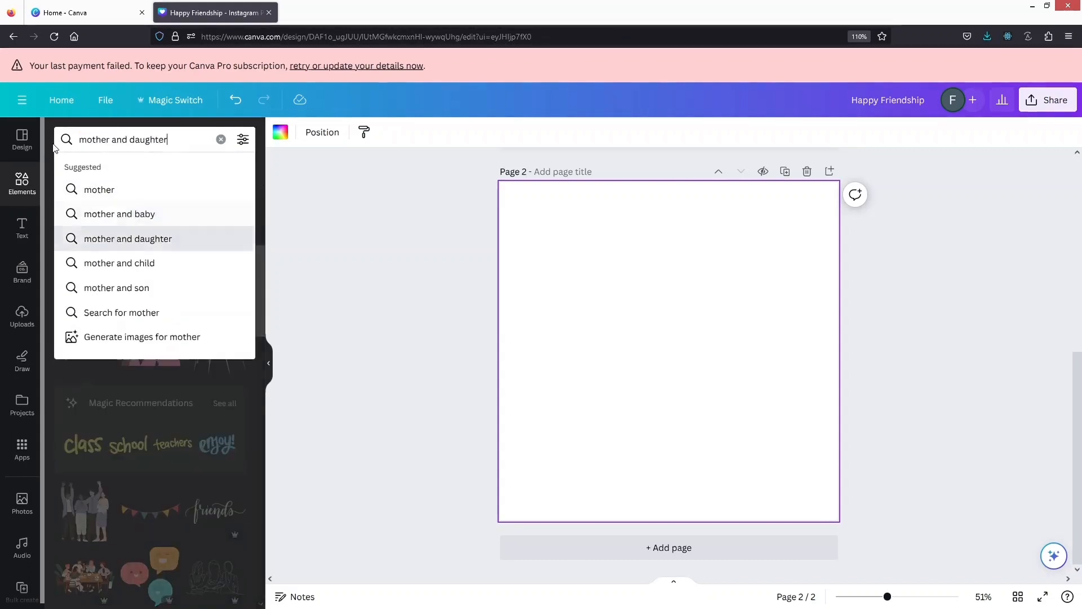
key("Up")
key("Return")
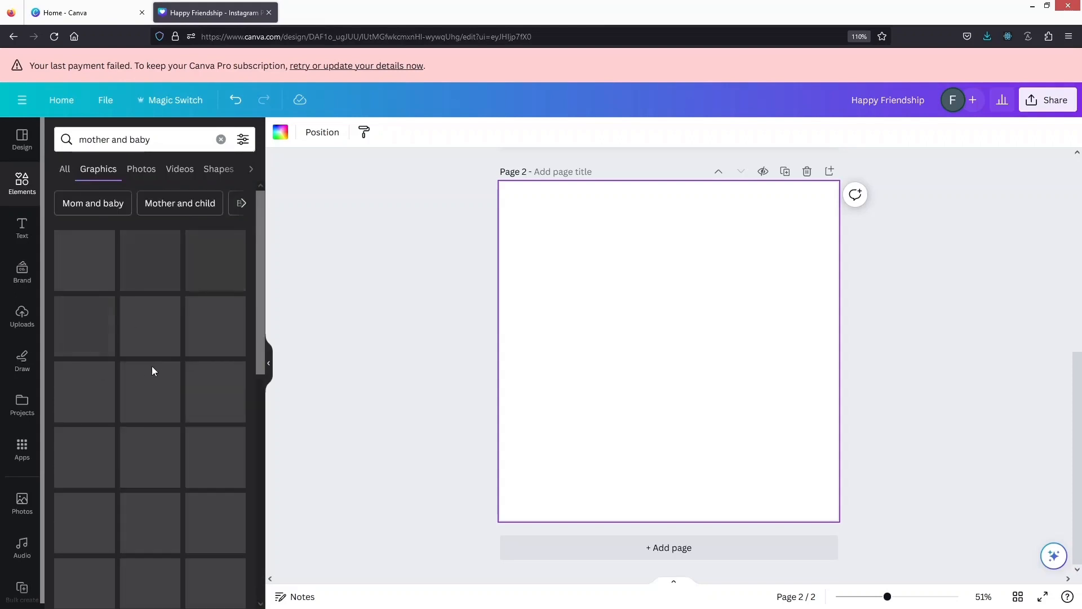
Insert the round illustration of a mother and child among flowers, shrink it and centre it on page 2
scroll(151, 367, "down", 2)
scroll(149, 370, "up", 2)
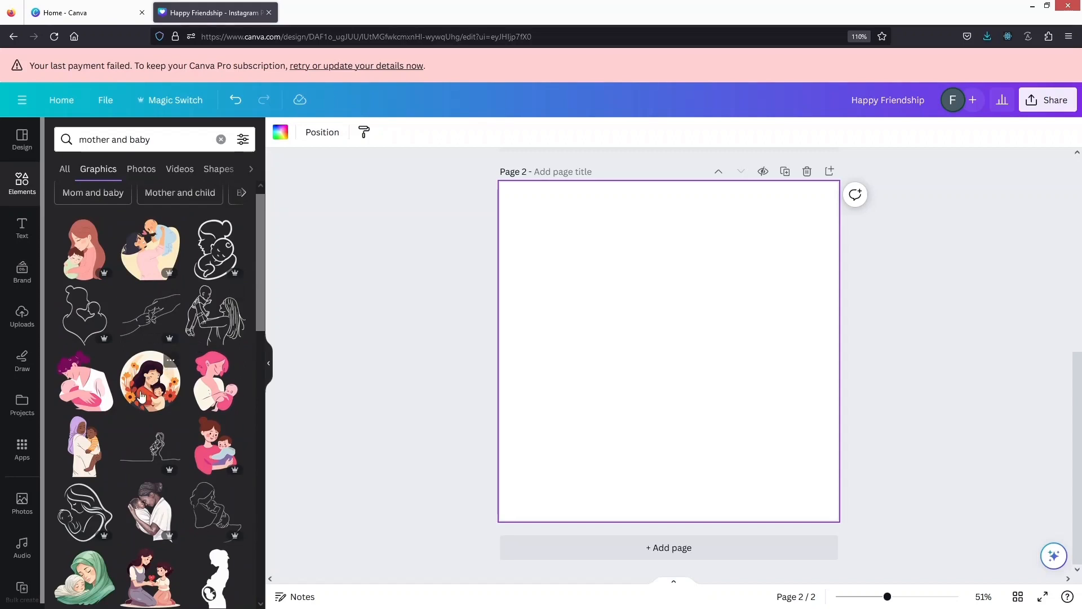
left_click(141, 397)
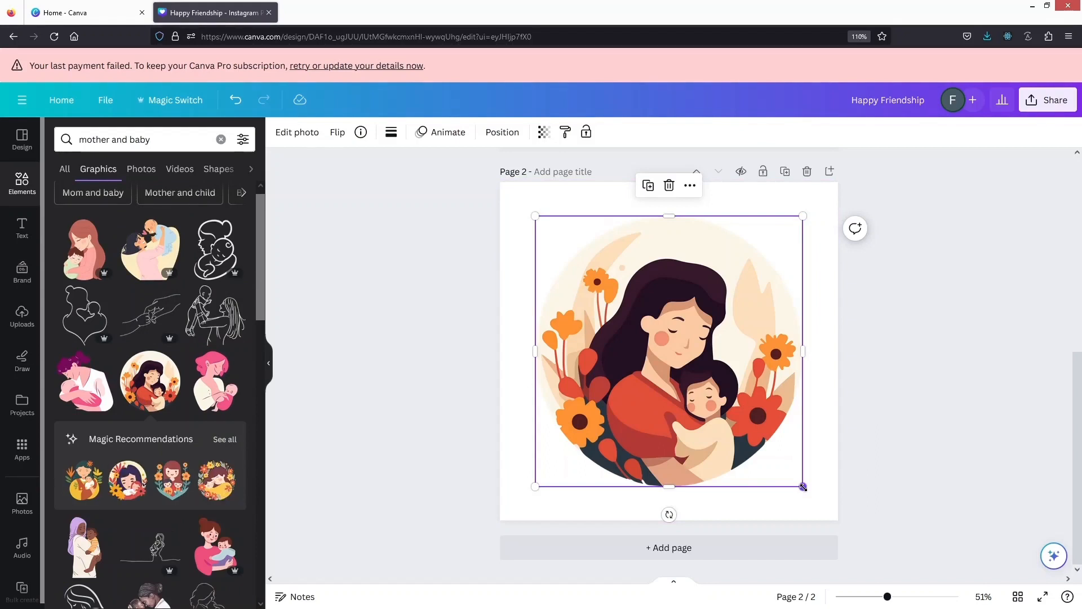
left_click_drag(803, 487, 734, 417)
left_click_drag(635, 308, 660, 343)
left_click(403, 328)
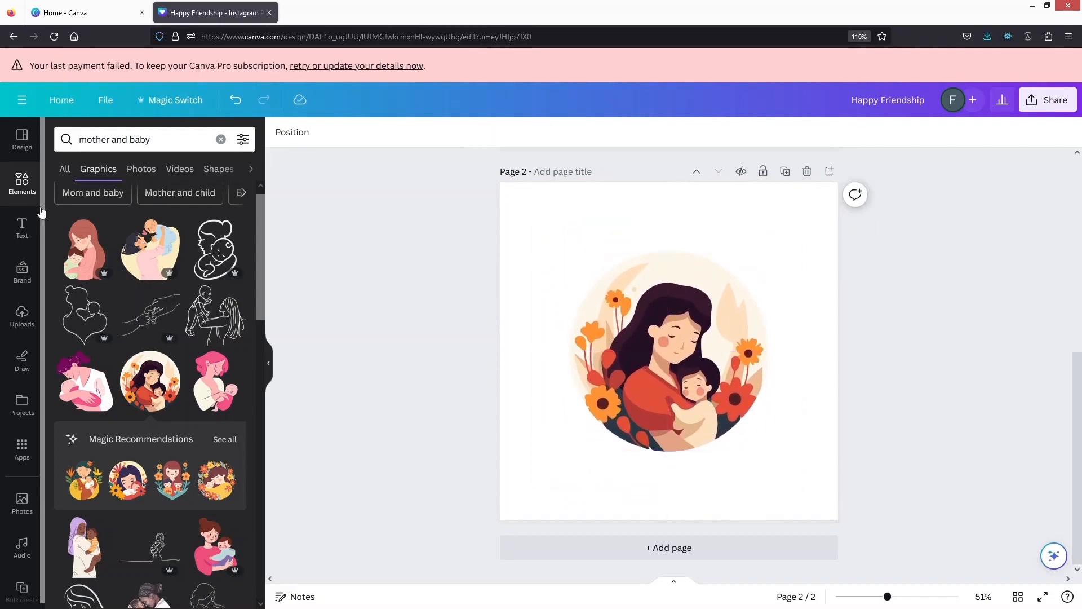
Insert the "Feelin' Cute" text combination on page 2 and replace the word "FEELIN" in its upper line with "HAPPY"
left_click(17, 228)
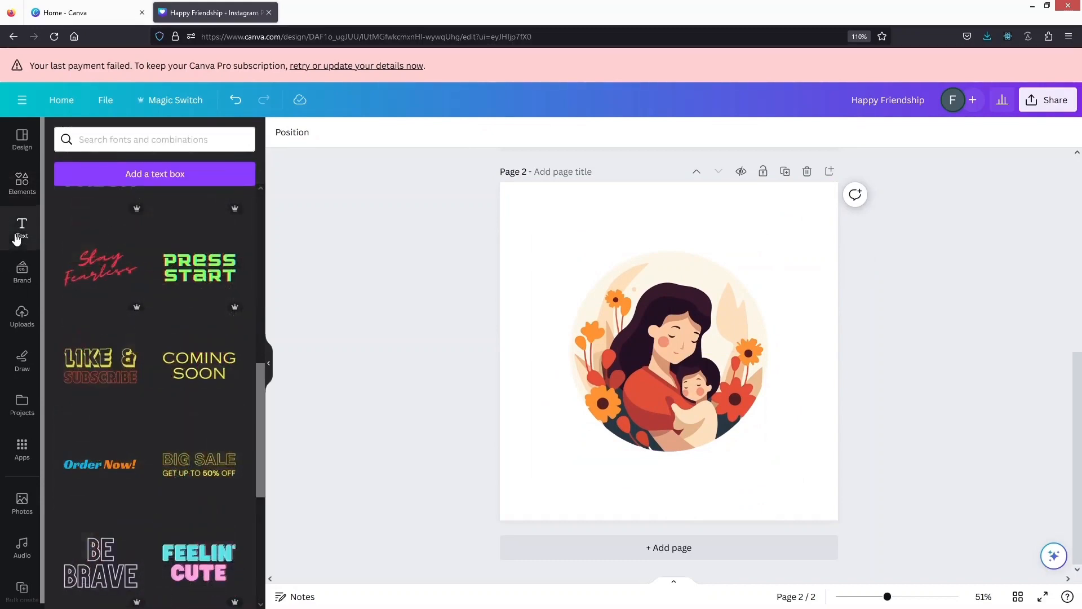
scroll(120, 346, "down", 5)
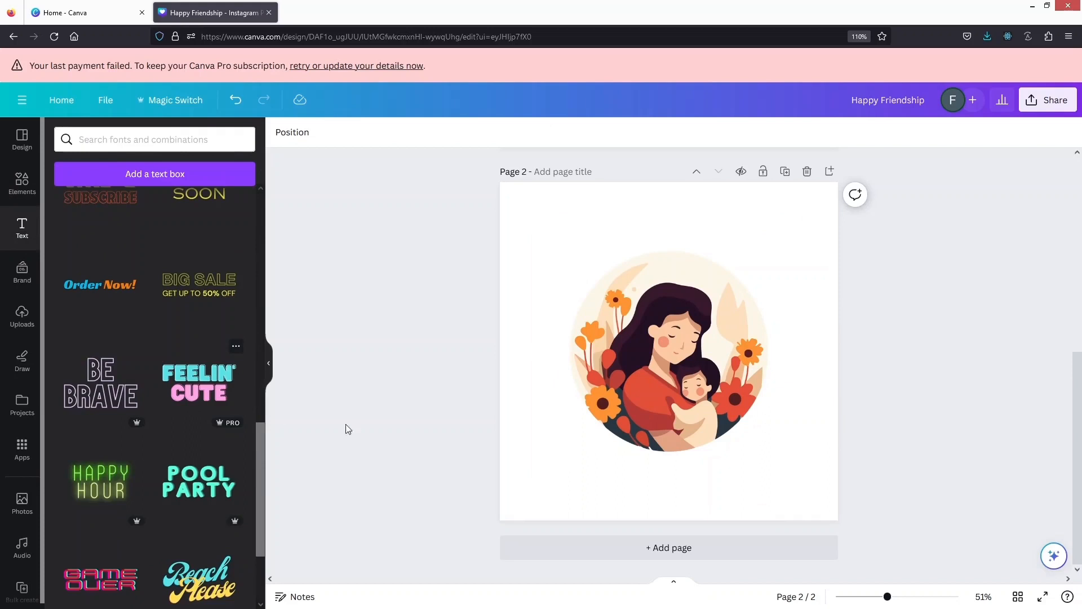
left_click_drag(664, 364, 658, 331)
double_click(658, 331)
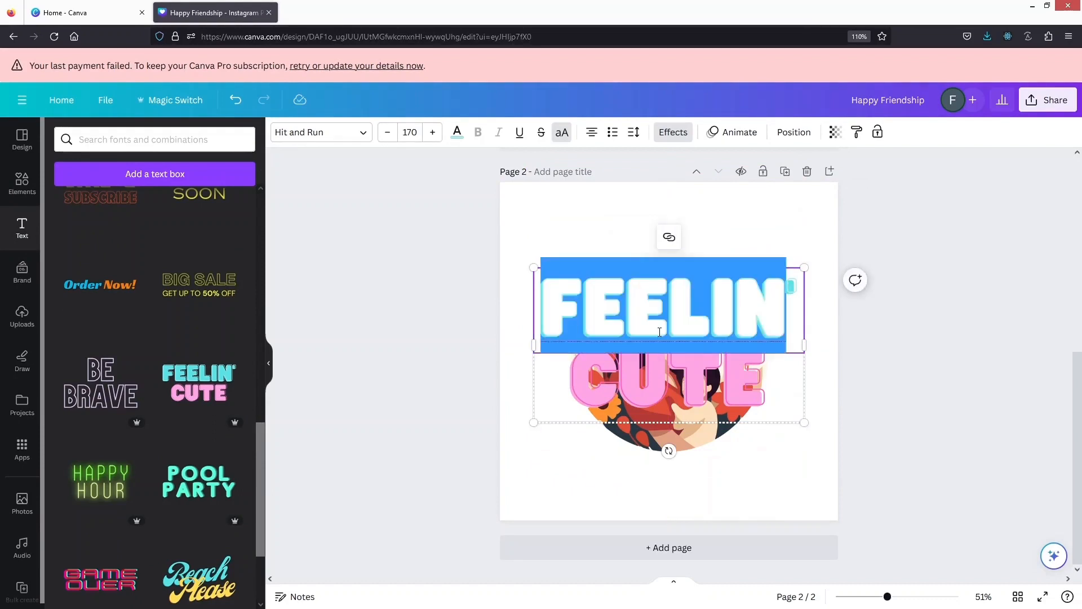
type("HAPPY")
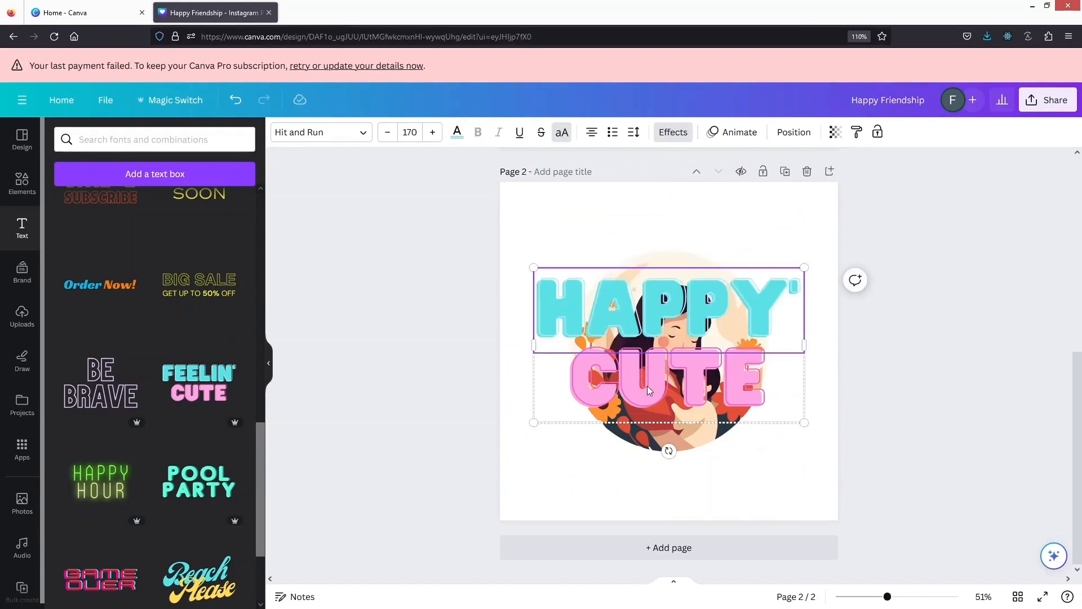
Change the lower line to "MOTHER'S DAY", then shrink the lettering to size 78 and widen it across the page's upper edge
left_click(647, 386)
double_click(647, 386)
type("MOTHER'S DAY")
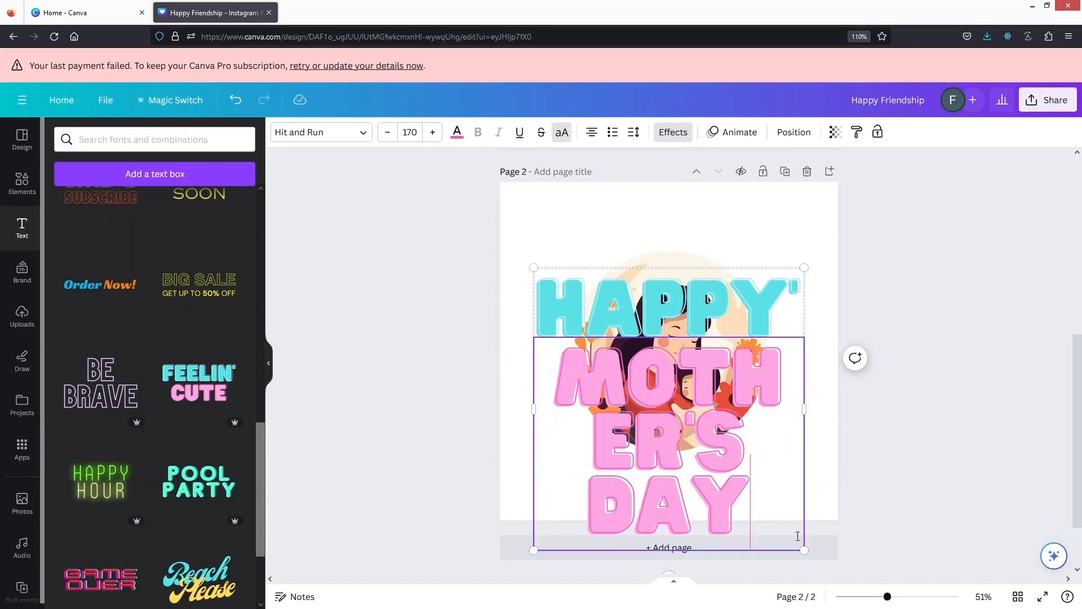
left_click_drag(804, 550, 664, 383)
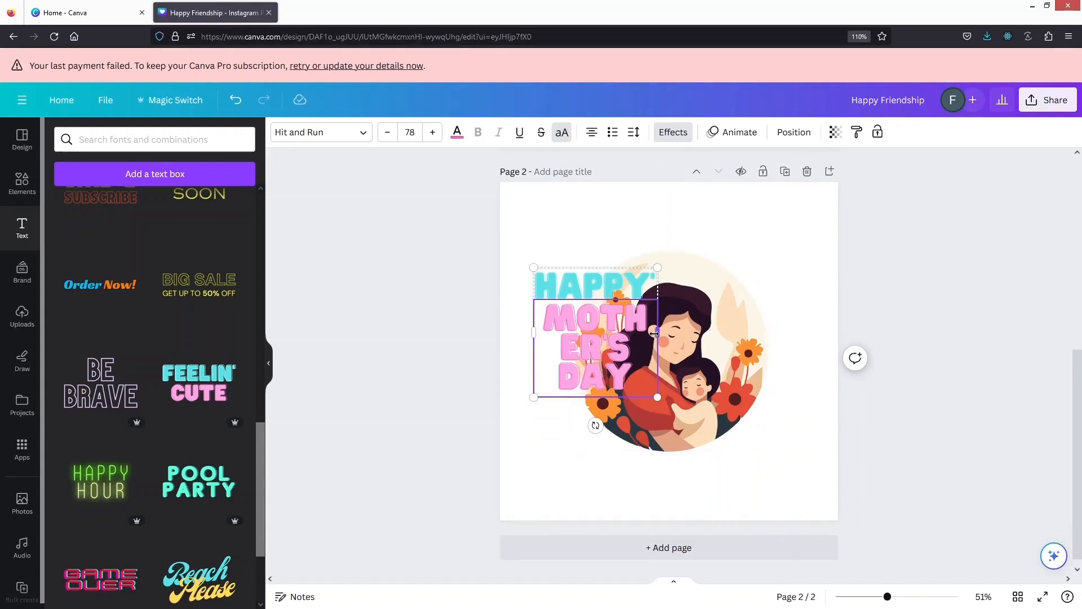
left_click_drag(657, 333, 846, 321)
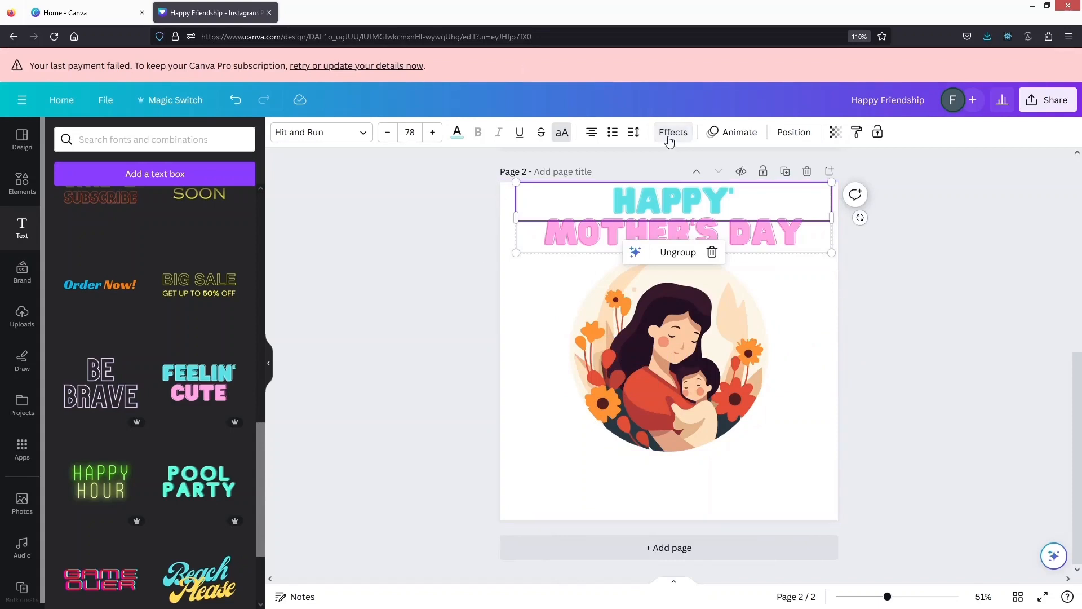
Apply the Curve shape to both the "HAPPY" line and the "MOTHER'S DAY" line
left_click(670, 139)
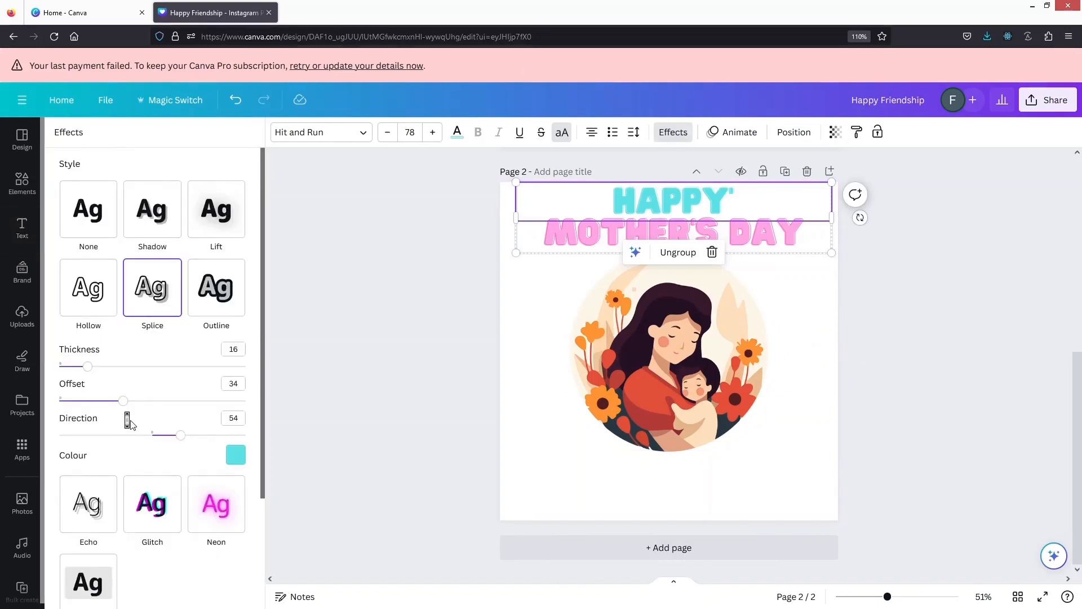
scroll(129, 422, "down", 3)
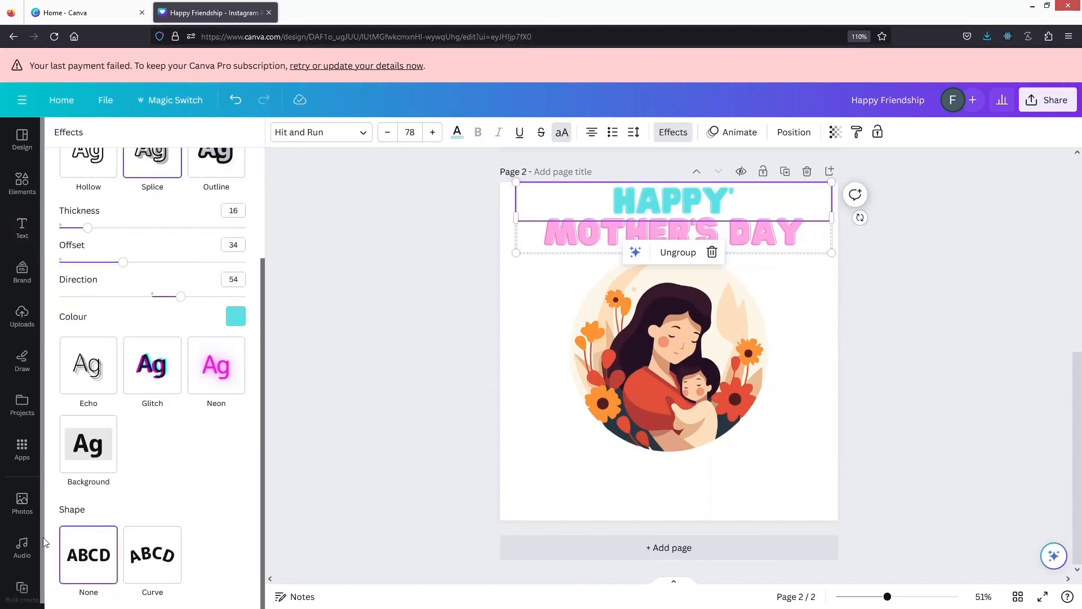
left_click(155, 548)
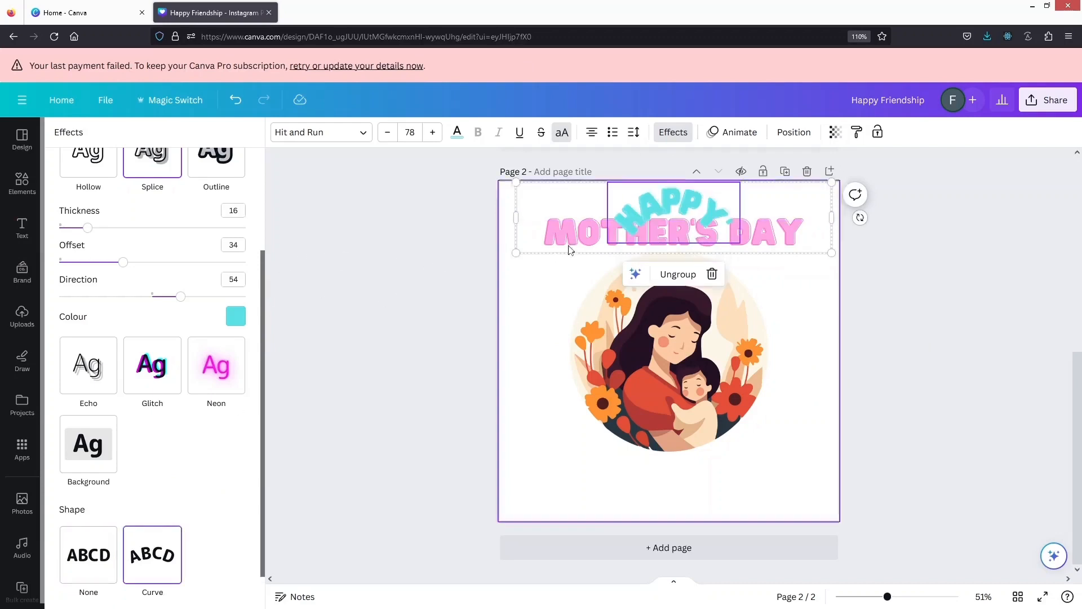
left_click(580, 231)
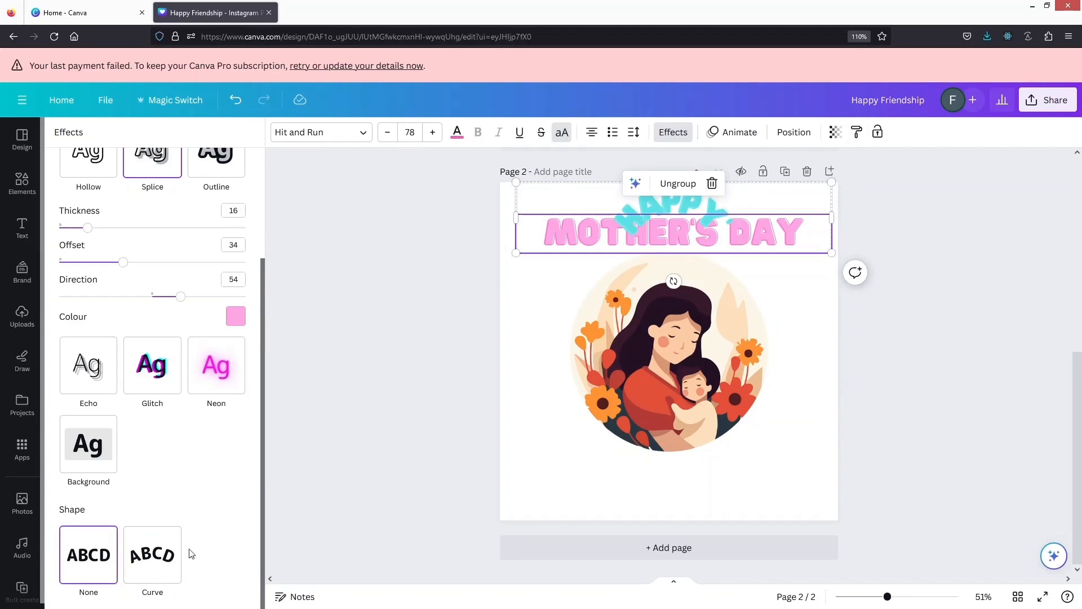
left_click(143, 572)
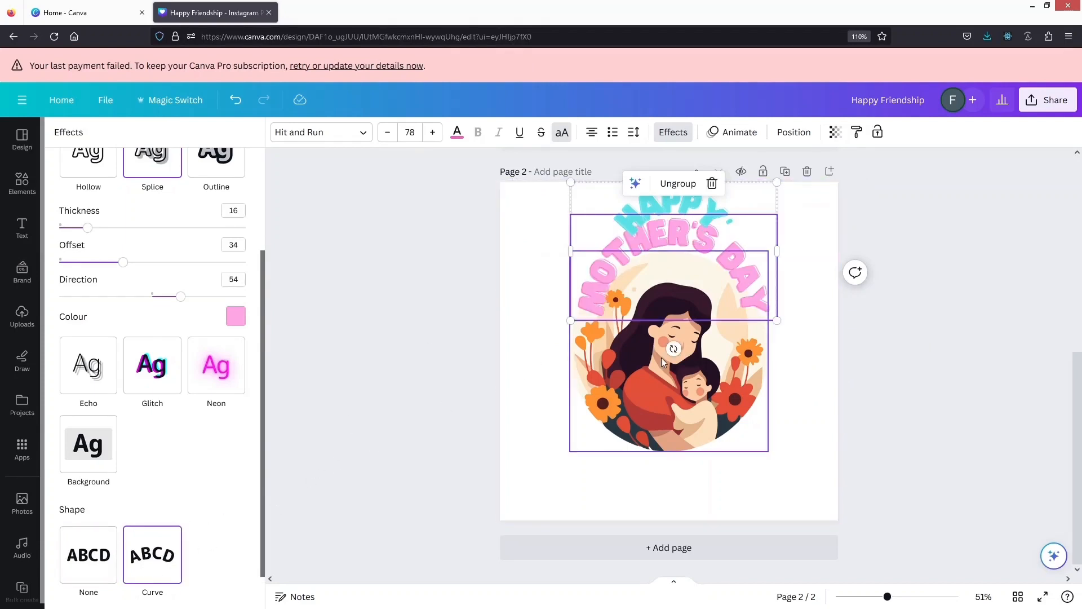
Lower the mother-and-child illustration, enlarge the curved lettering to size 95.4 and place it around the illustration's upper half
left_click_drag(661, 358, 661, 381)
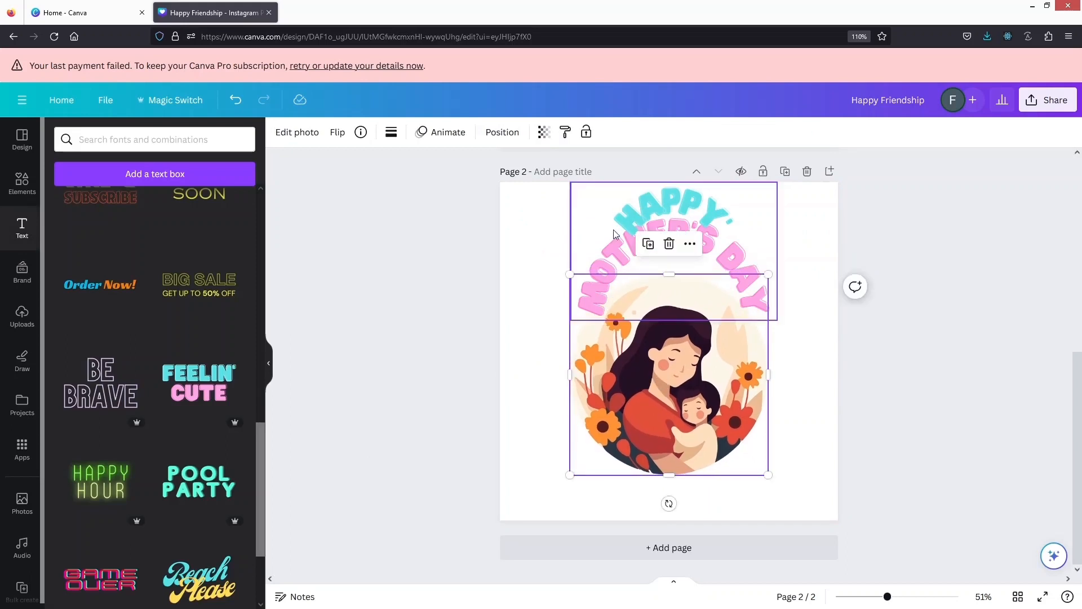
left_click(602, 273)
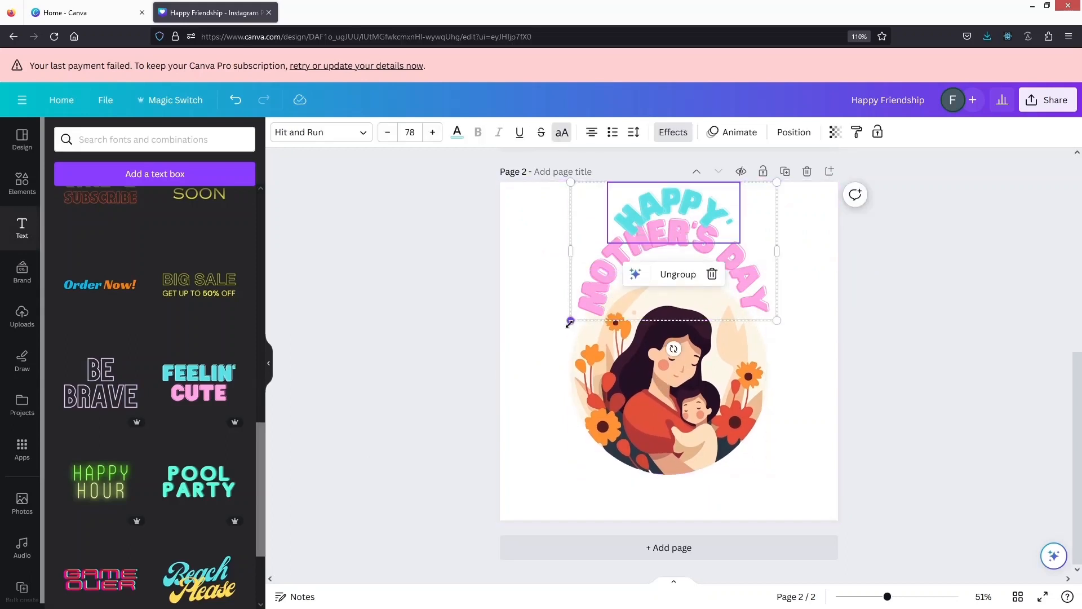
left_click_drag(571, 320, 501, 364)
double_click(637, 264)
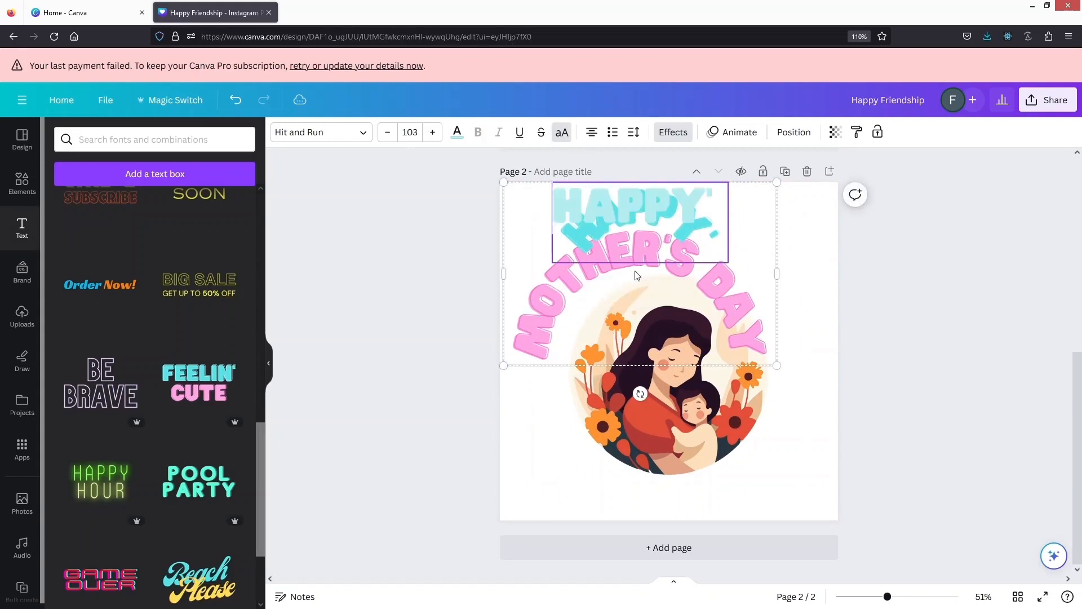
left_click(635, 276)
key("ctrl+z")
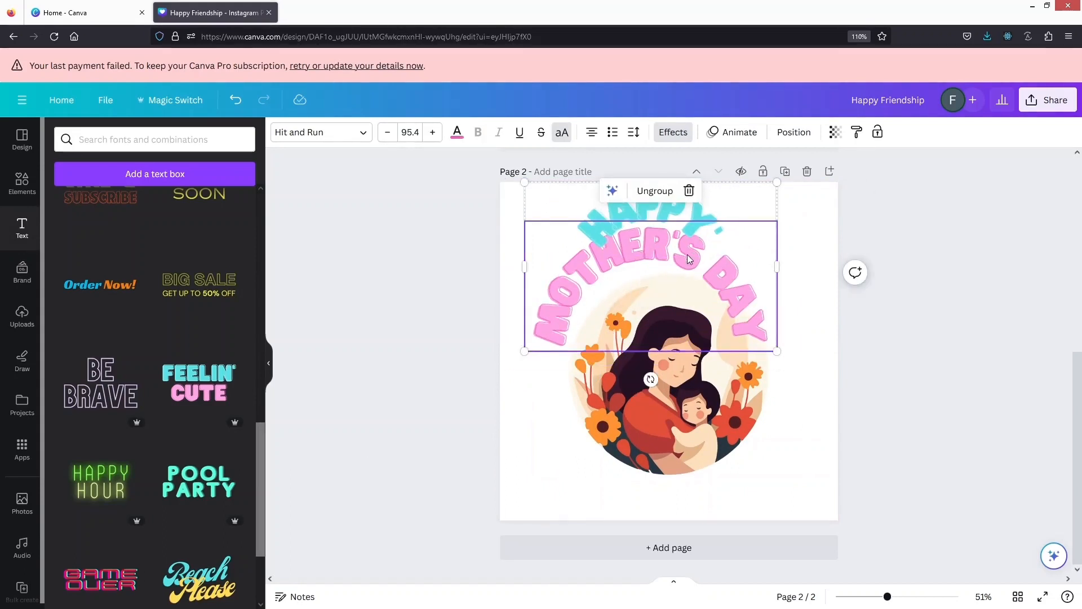
left_click_drag(688, 255, 693, 290)
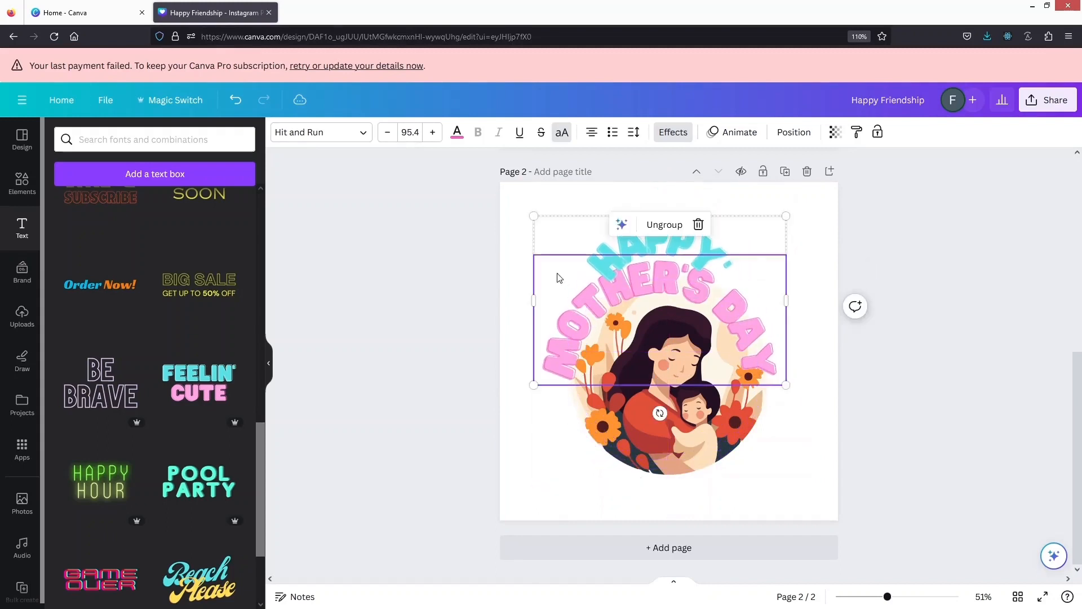
left_click(478, 316)
Set the text colour of "MOTHER'S DAY" to the dark plum taken from the illustration's photo colours
left_click(614, 302)
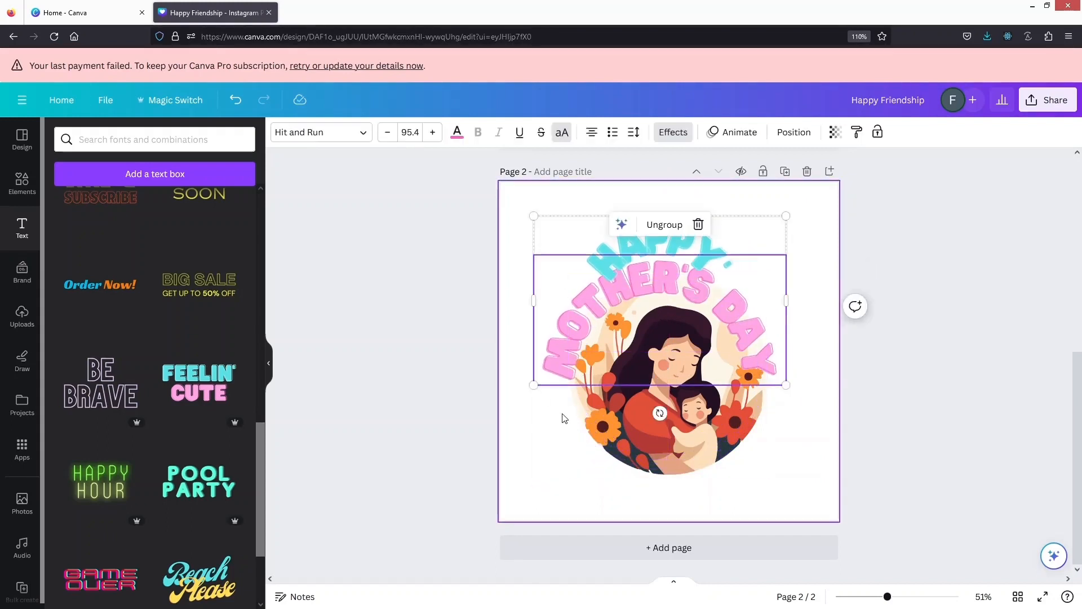
left_click(456, 135)
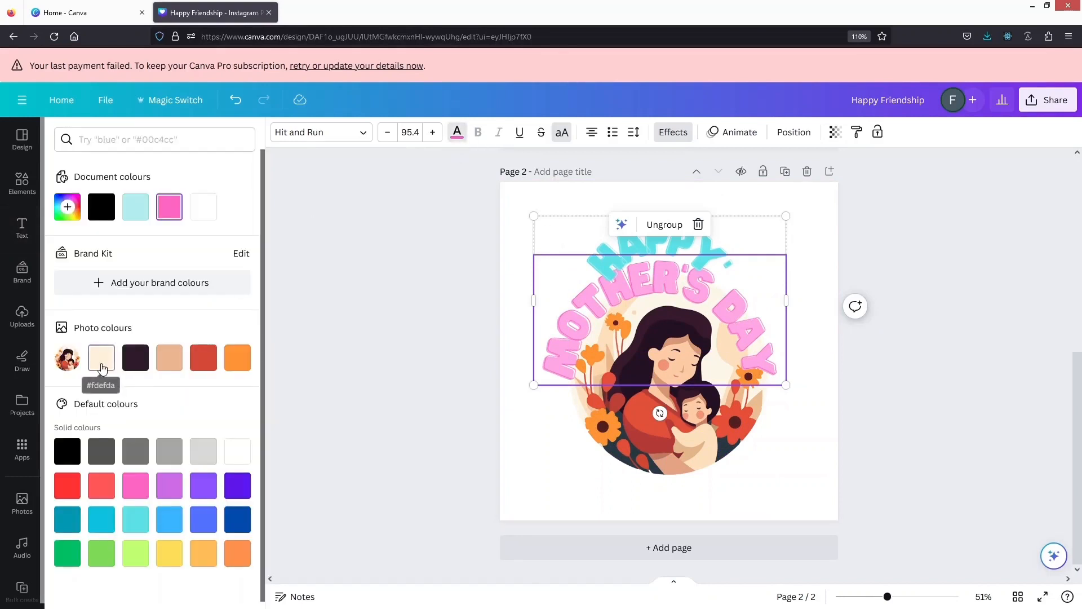
left_click(168, 361)
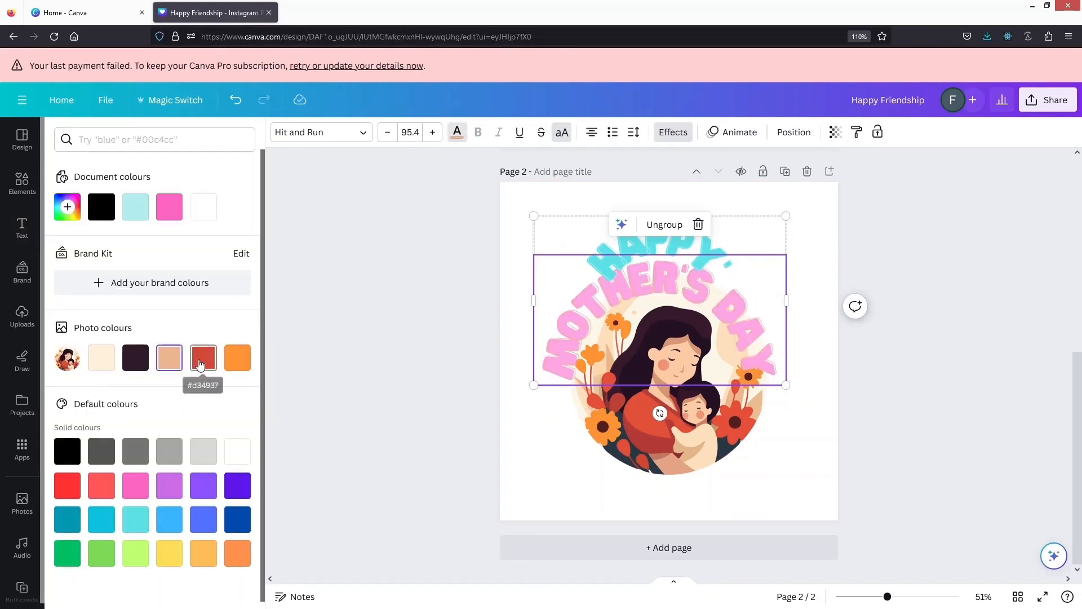
left_click(237, 359)
left_click(129, 359)
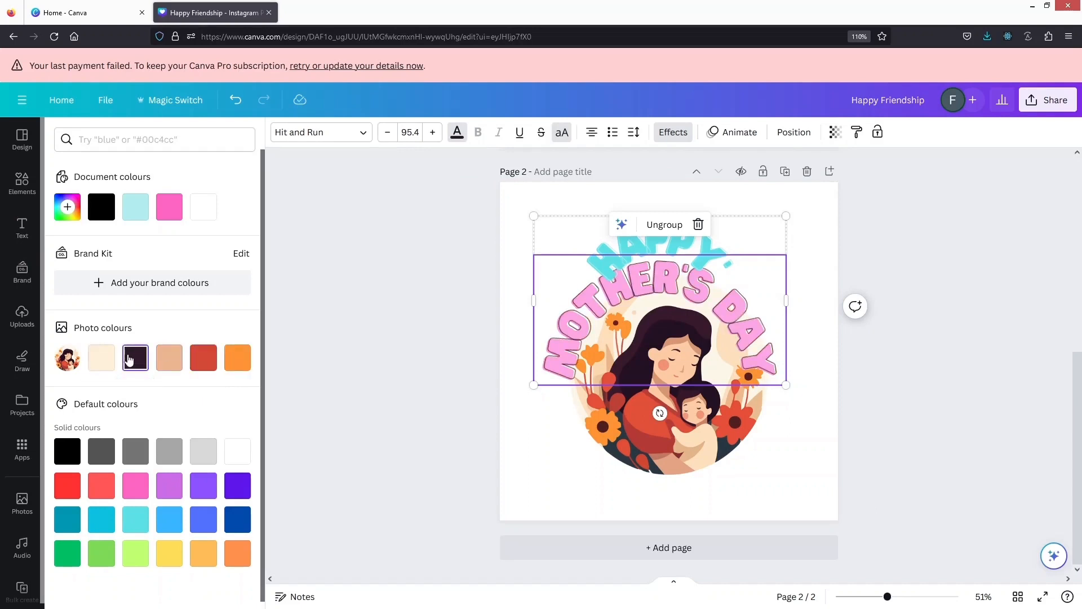
Give the "HAPPY" line the same dark plum text colour from the illustration's photo colours
left_click(634, 245)
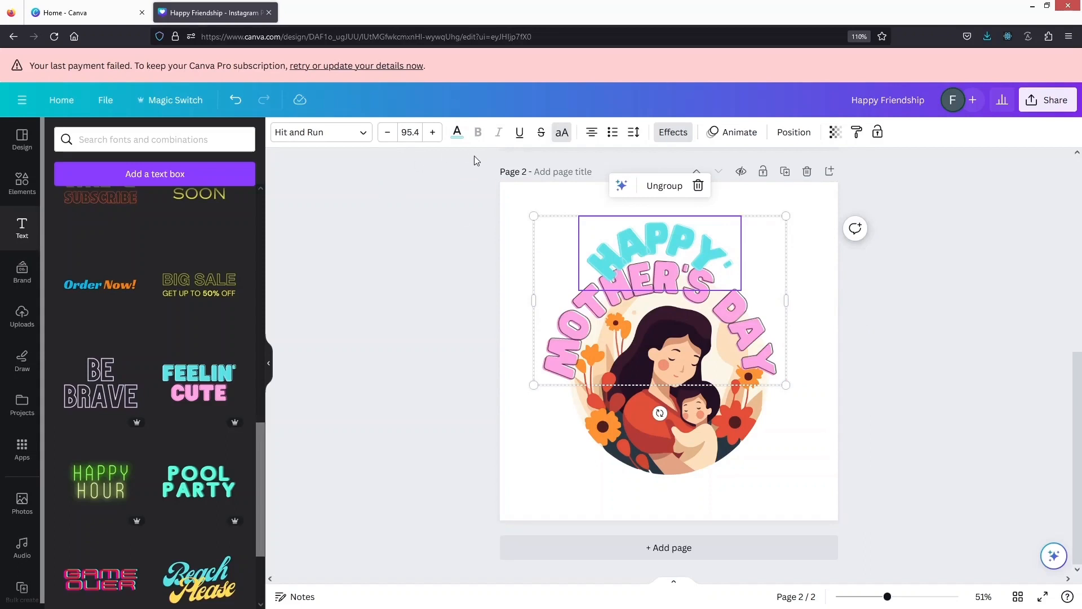
left_click(457, 133)
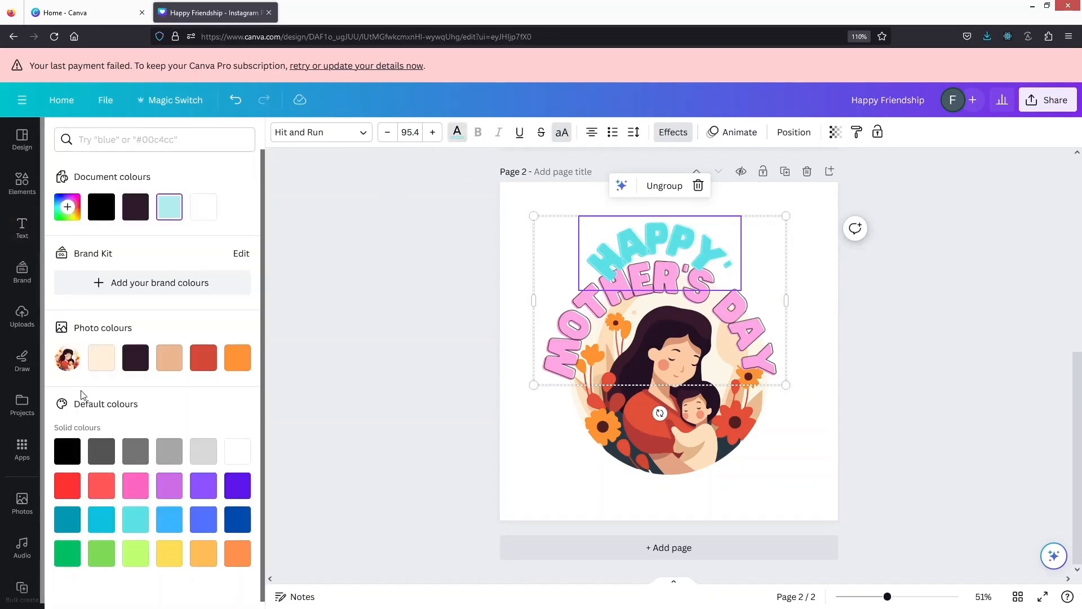
left_click(101, 355)
left_click(137, 359)
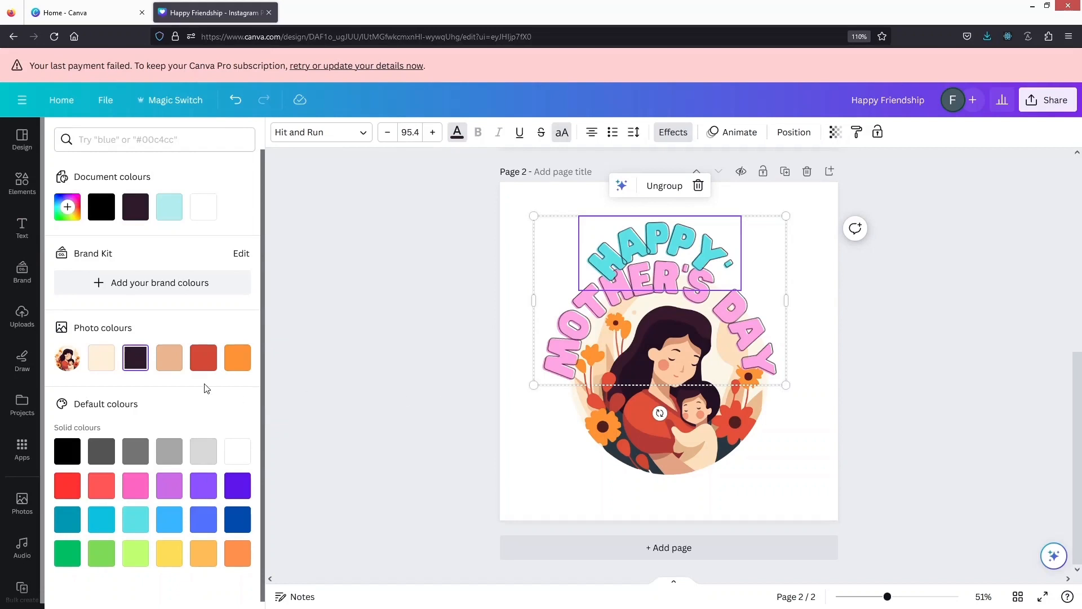
key("Escape")
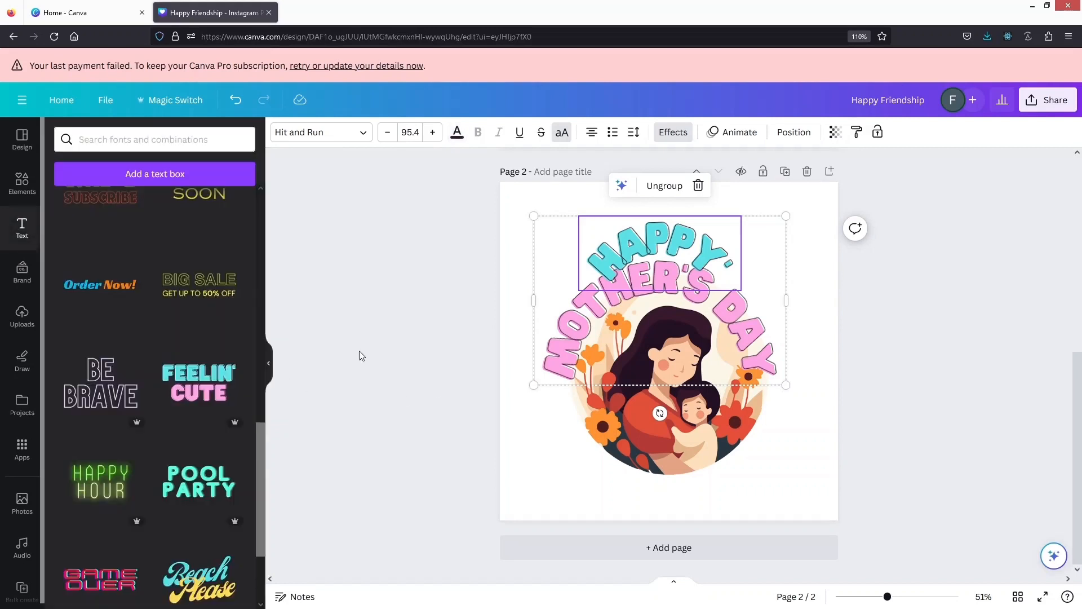
left_click(537, 445)
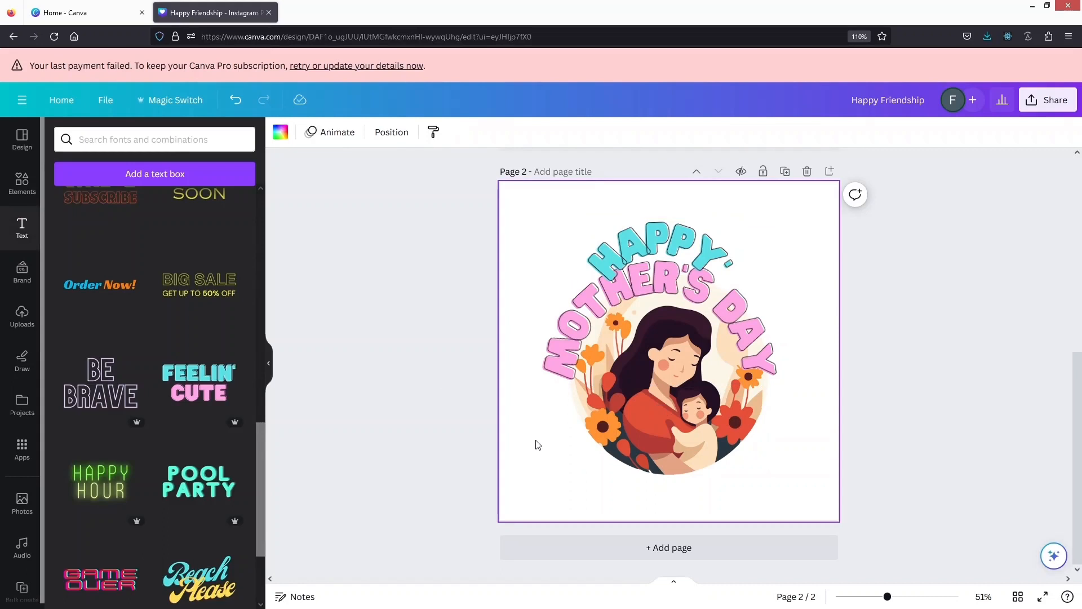
Search the graphics for "decoration" and place the diagonal string of lights in the page's upper-left corner
left_click(22, 180)
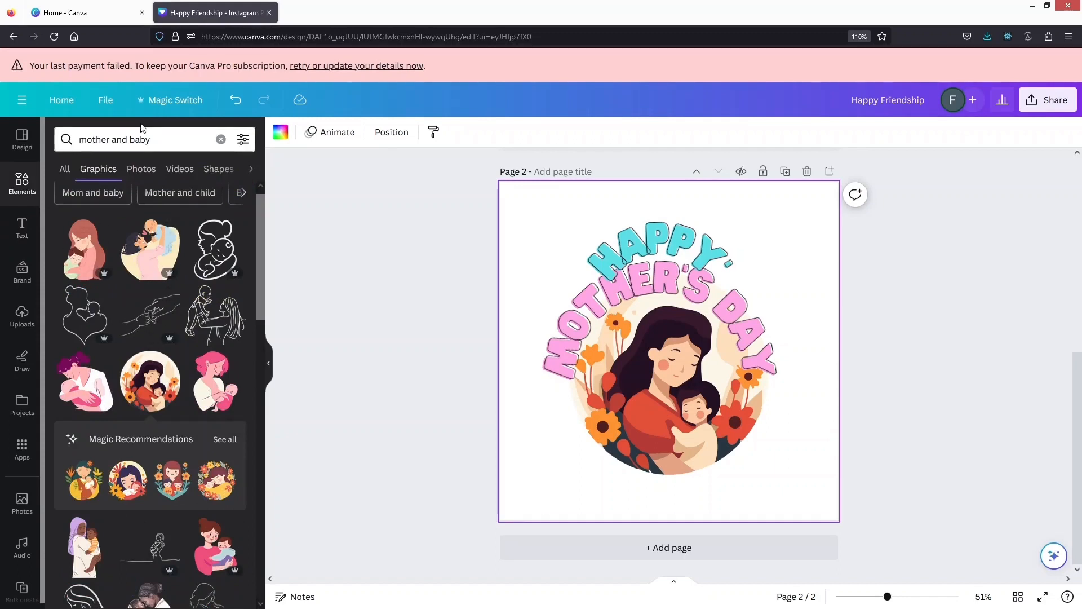
triple_click(159, 135)
type("d")
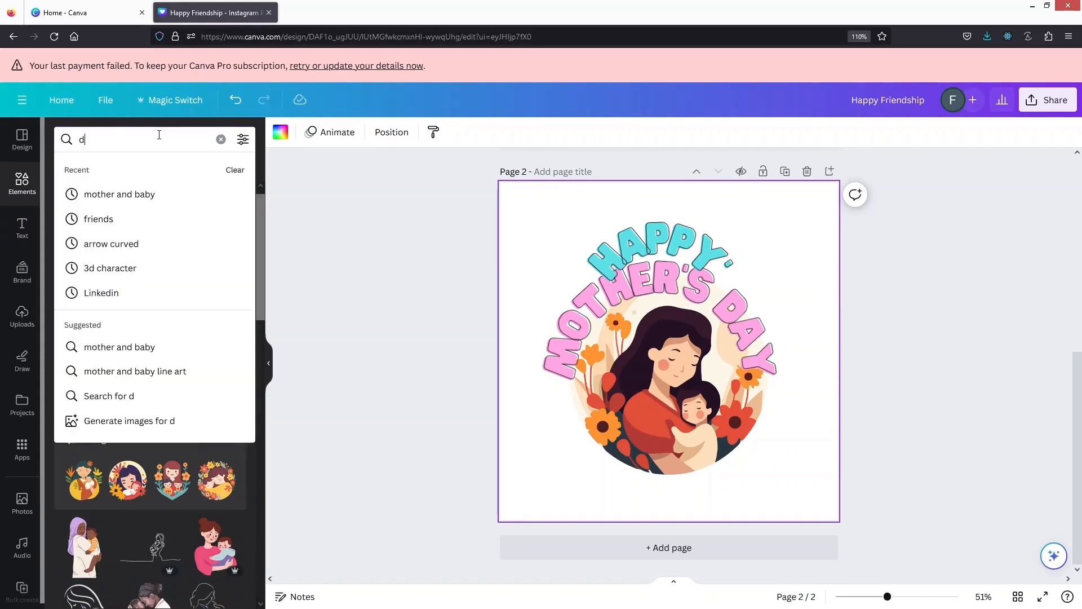
type("ecoration")
key("Return")
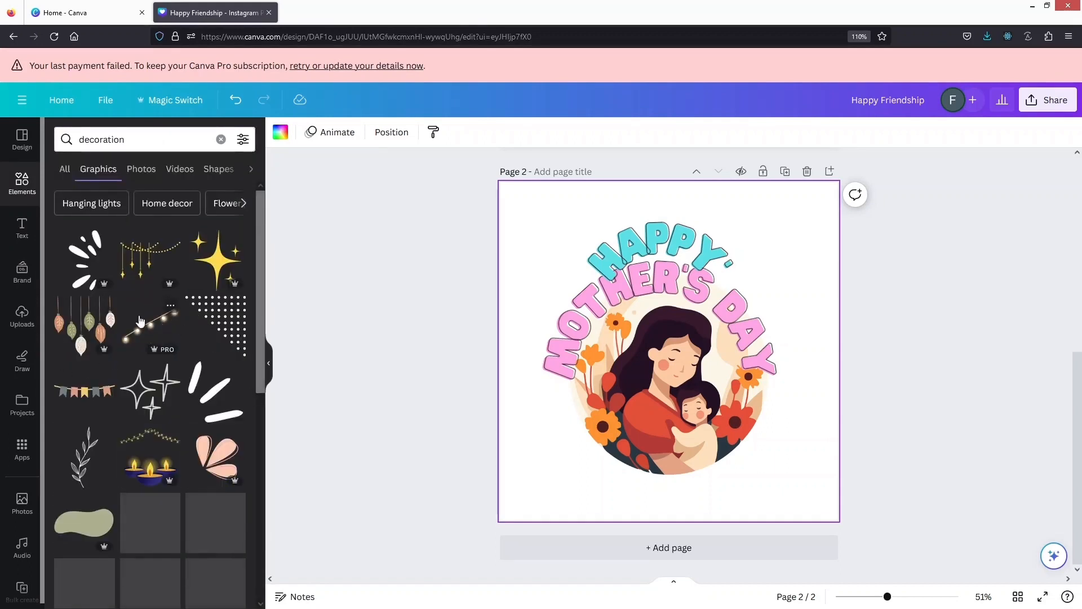
left_click(150, 322)
left_click_drag(648, 354, 525, 218)
Insert the scattered-dots confetti graphic and move it to the page's lower-right corner
scroll(138, 392, "down", 4)
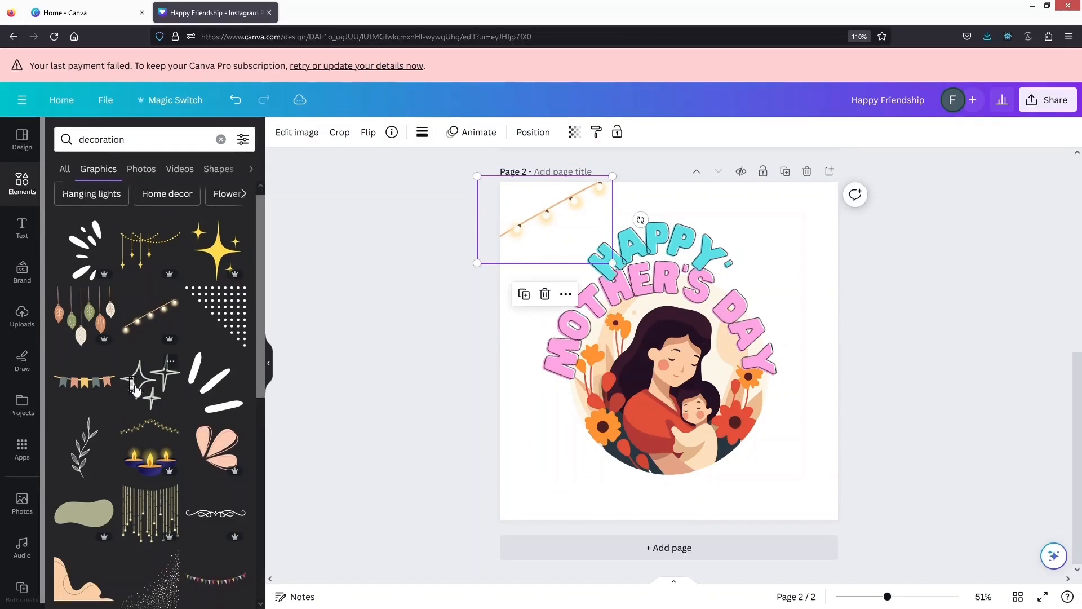
left_click(157, 401)
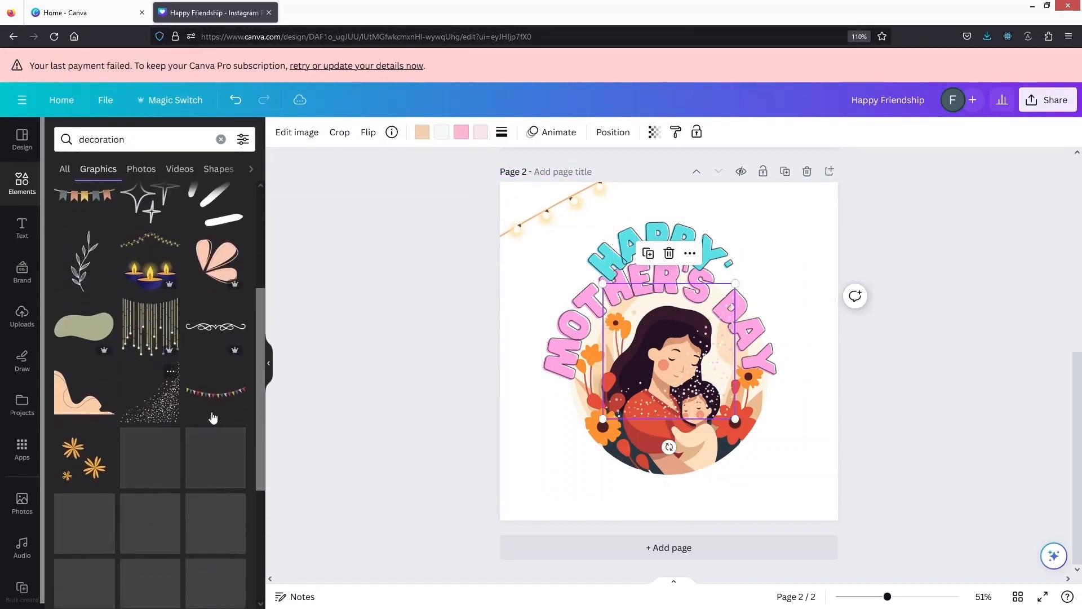
left_click_drag(709, 388, 817, 488)
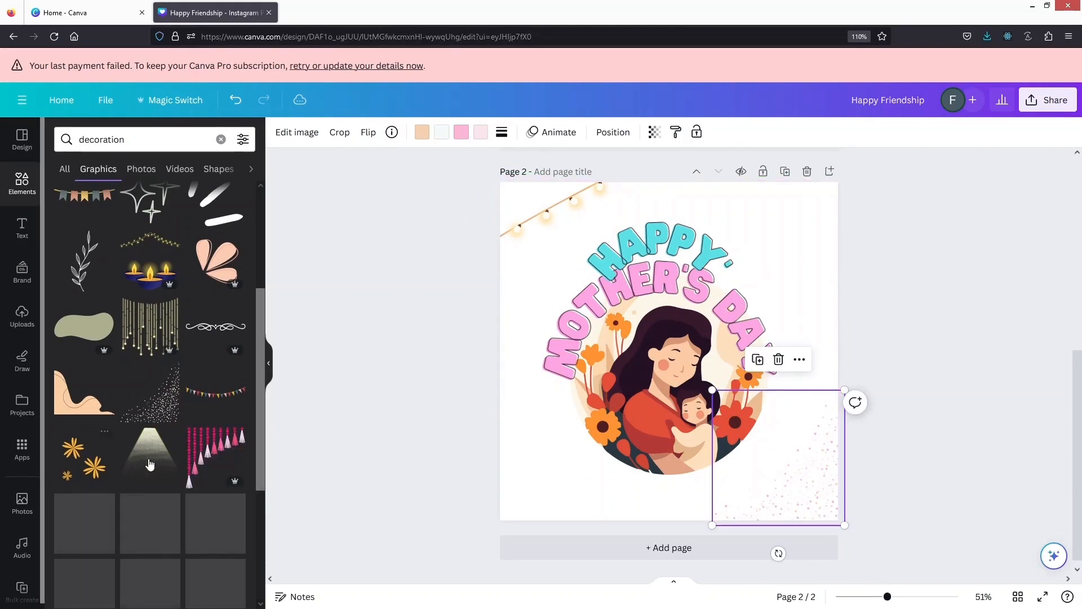
Insert the leafy branch graphic, rotate it to about 48° and tuck it into the page's upper-left corner above the string of lights
scroll(164, 410, "up", 4)
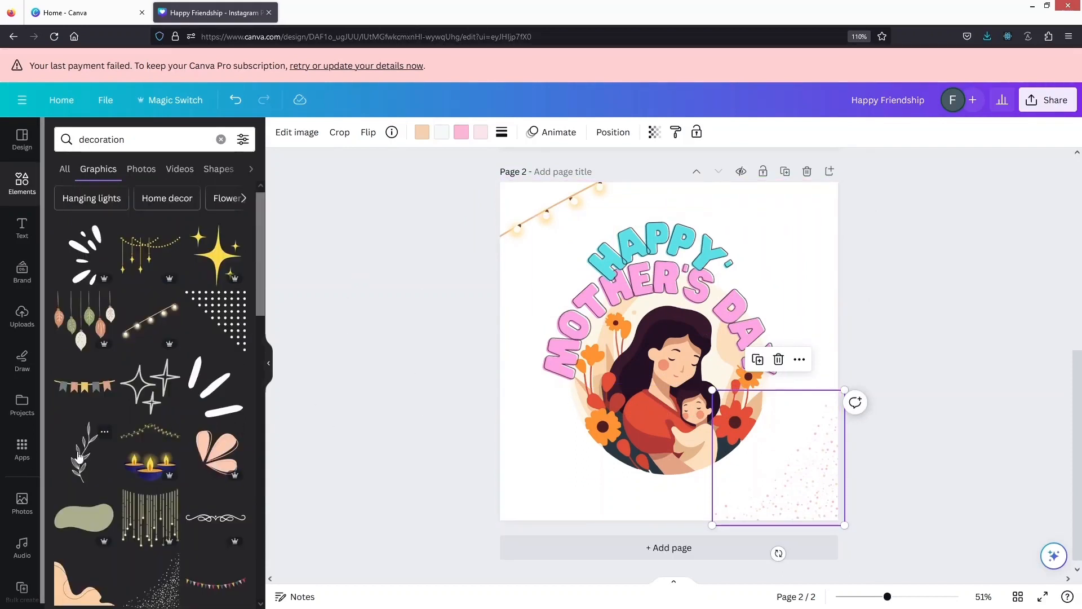
left_click(105, 455)
left_click_drag(666, 359, 537, 233)
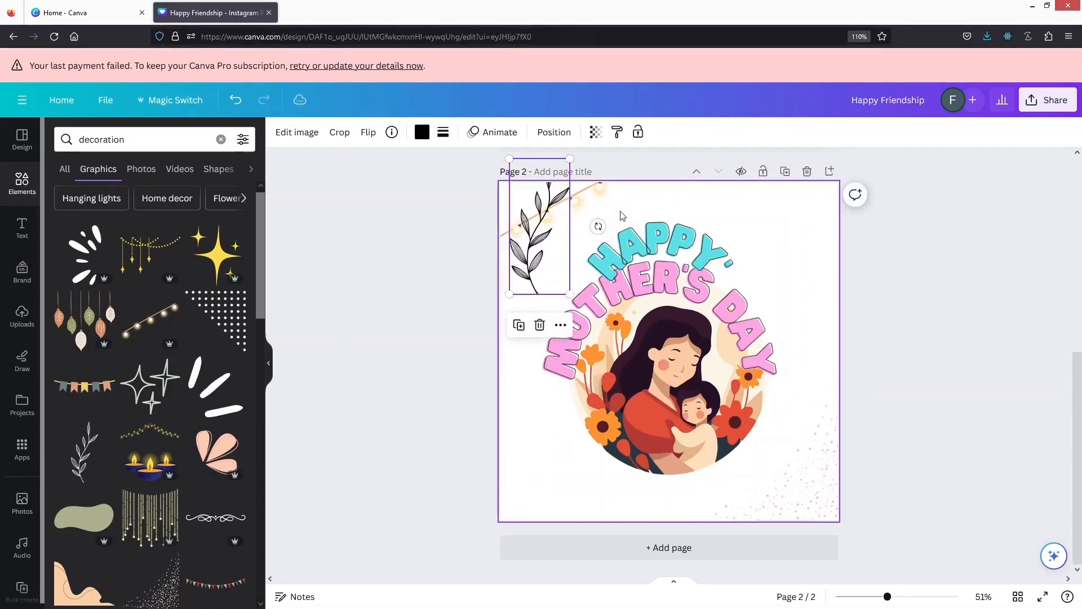
left_click_drag(599, 232, 583, 273)
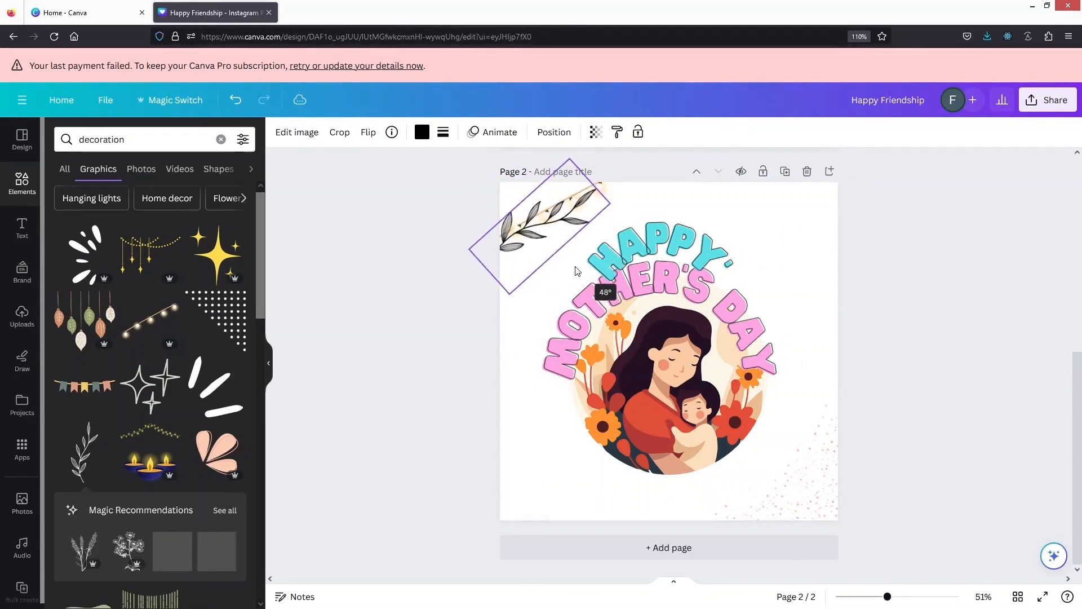
left_click_drag(539, 217, 523, 185)
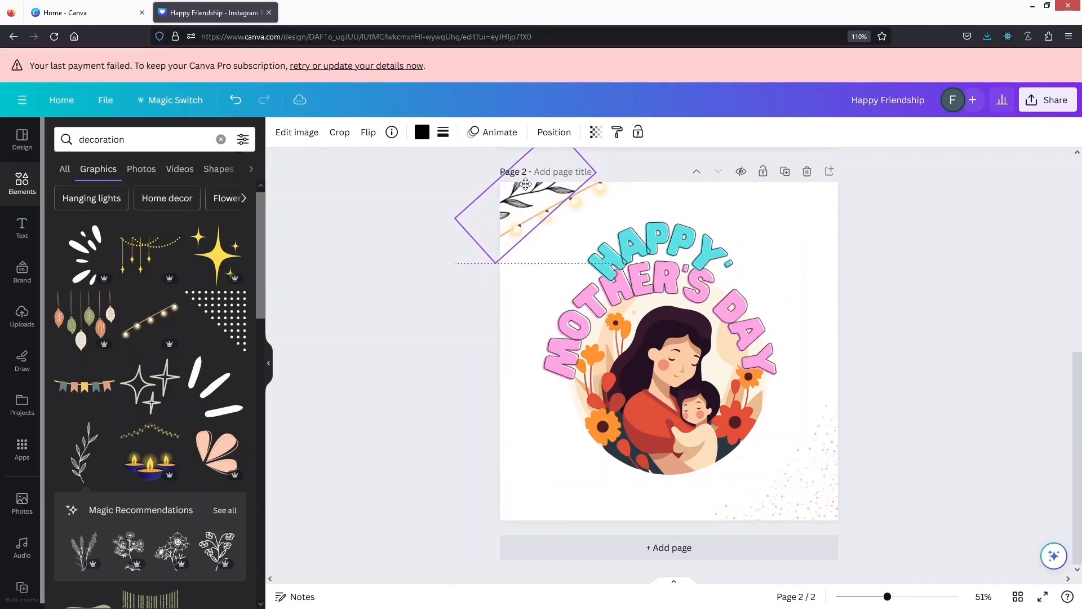
left_click(413, 363)
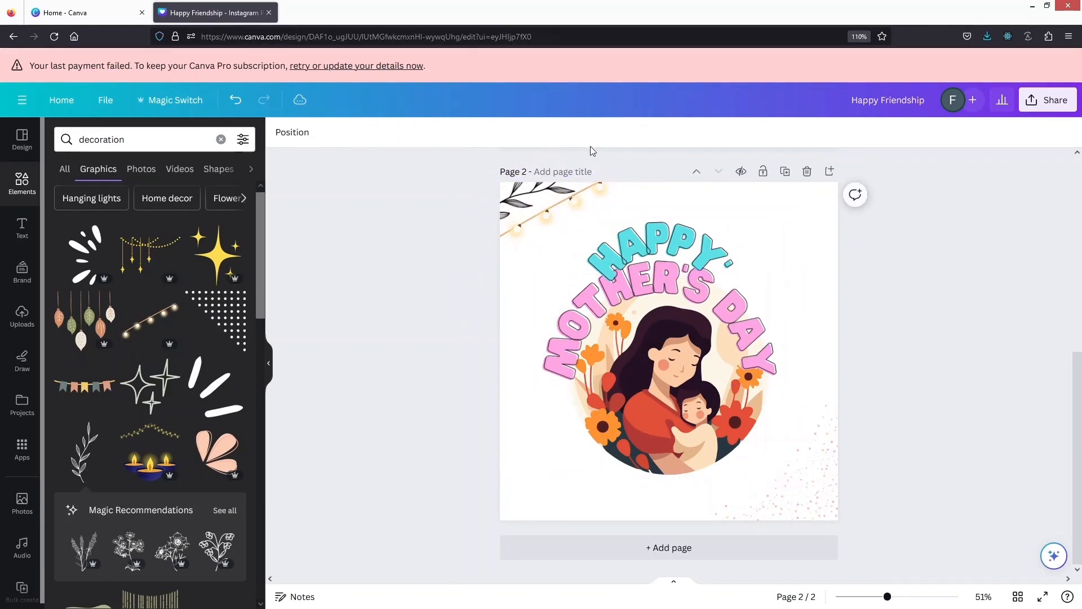
Add a third page to the design and search the graphics for "strong woman"
scroll(97, 366, "down", 1)
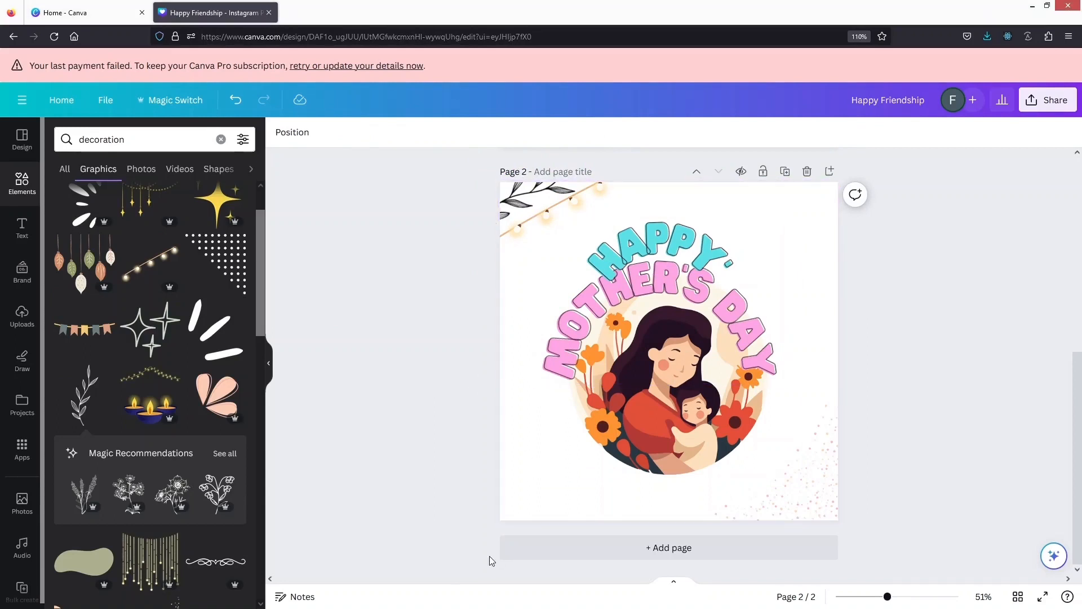
left_click(577, 553)
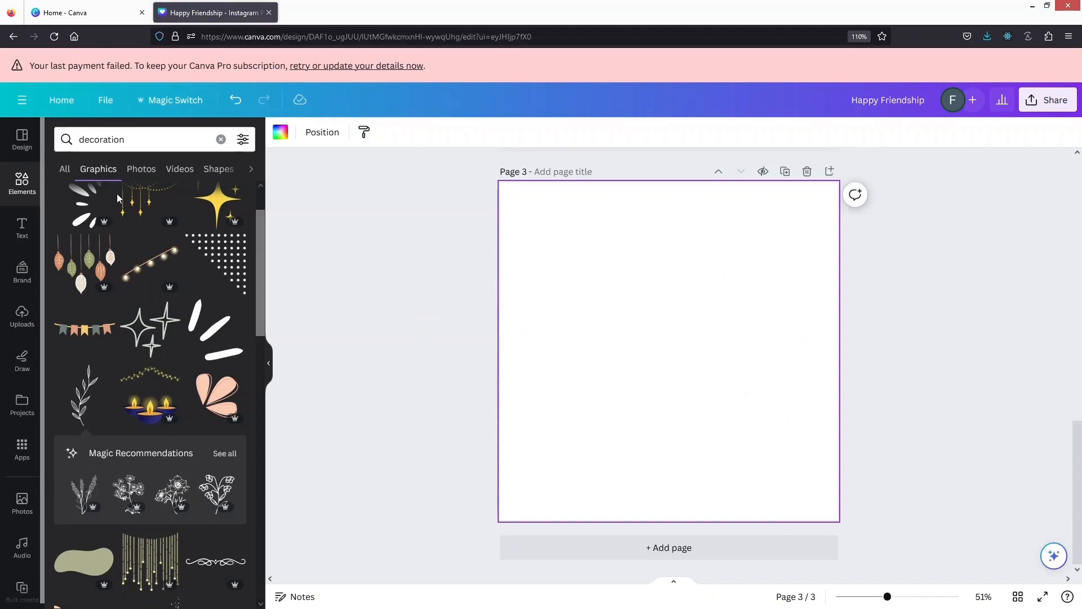
left_click(172, 139)
double_click(173, 139)
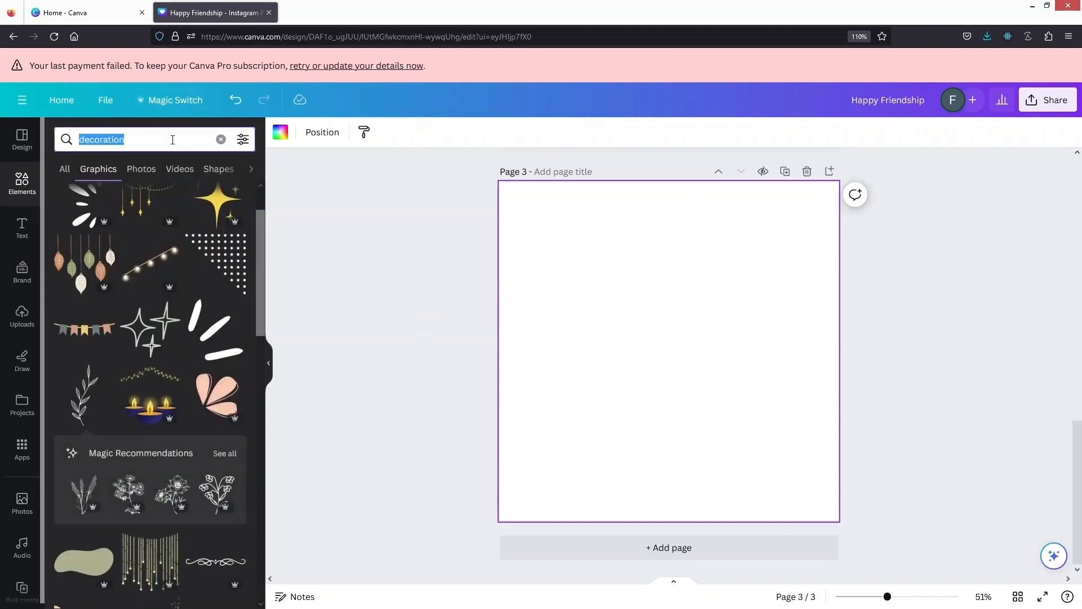
type("strong woman")
key("Return")
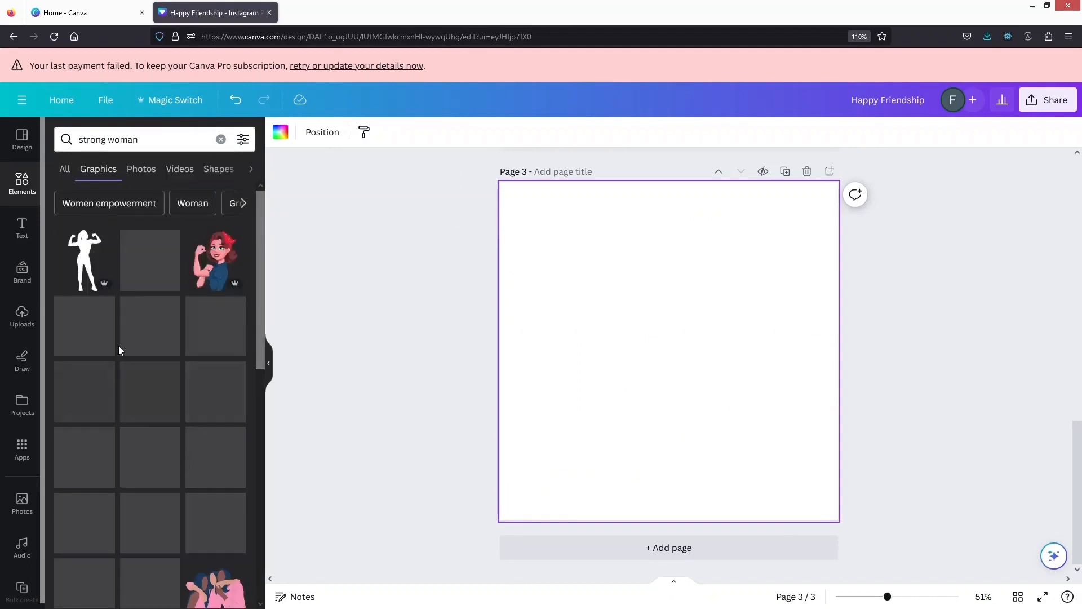
Insert the long-haired woman portrait in the page's upper half and the "I AM Strong" lettering graphic below it
scroll(118, 346, "down", 2)
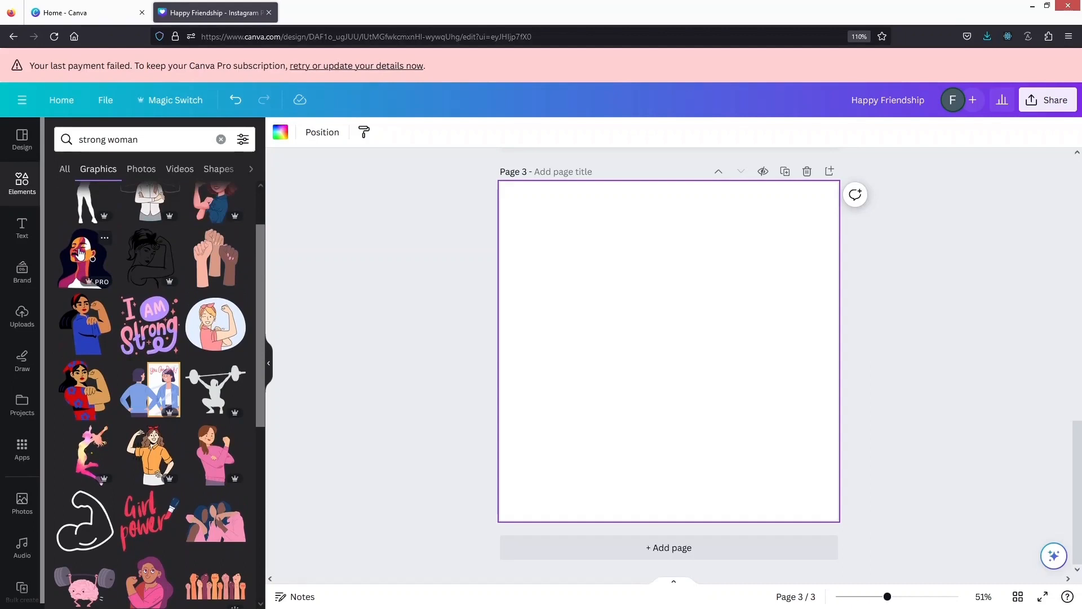
left_click(80, 253)
left_click_drag(684, 357, 682, 284)
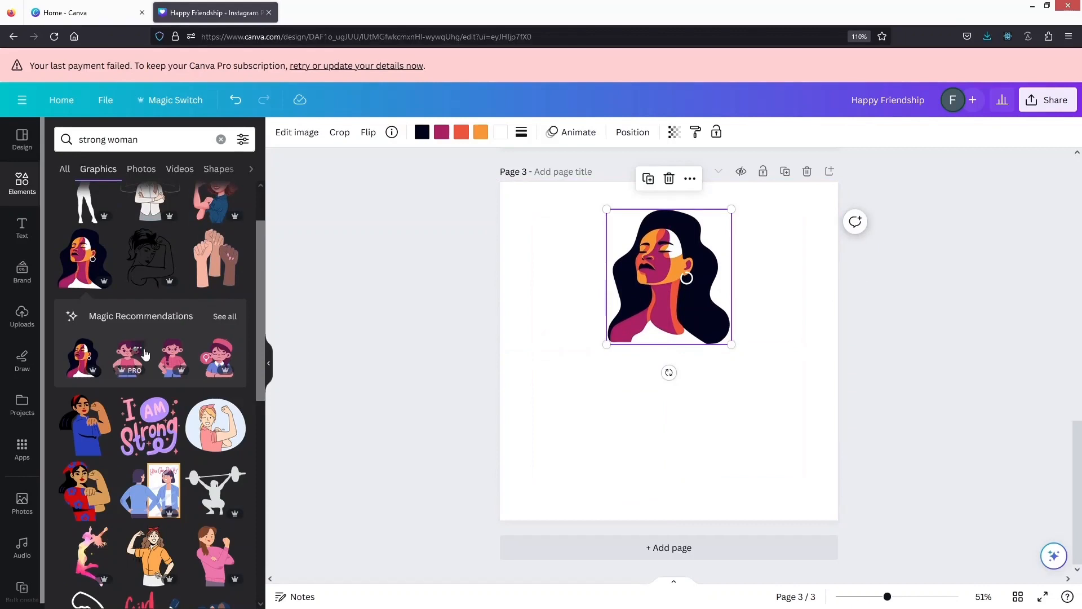
left_click(142, 429)
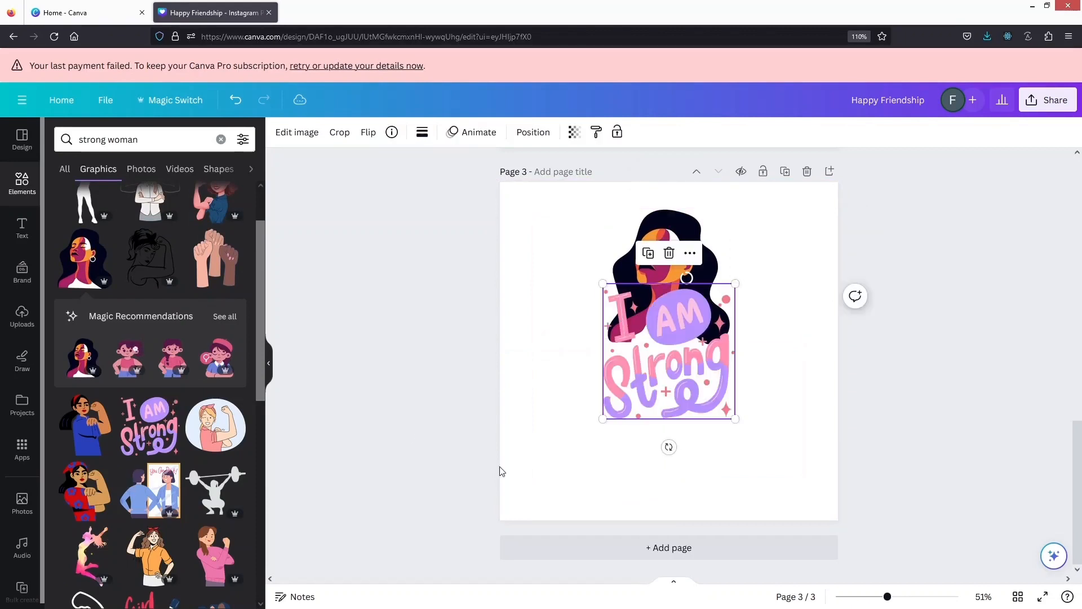
left_click_drag(662, 361, 659, 432)
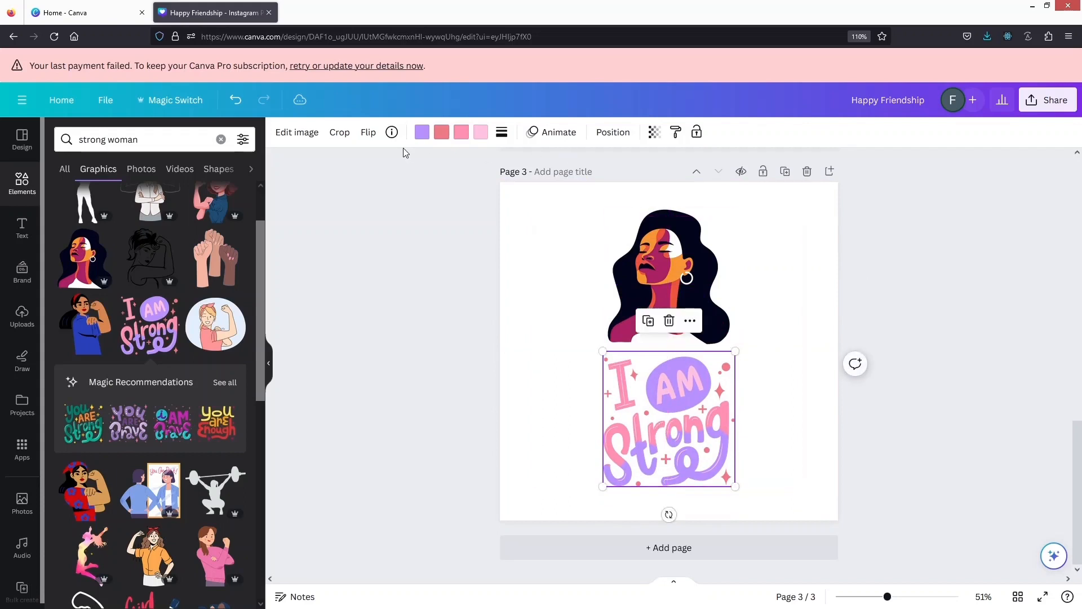
Recolour the purple parts of the "I AM Strong" lettering to black (#000000) from the document colours
left_click(420, 134)
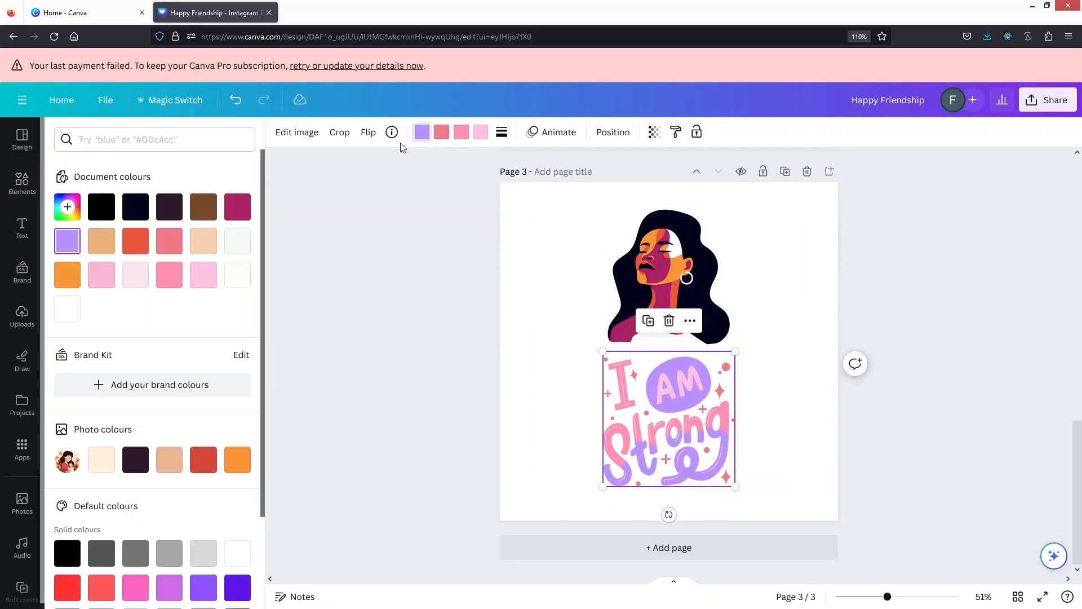
left_click(673, 265)
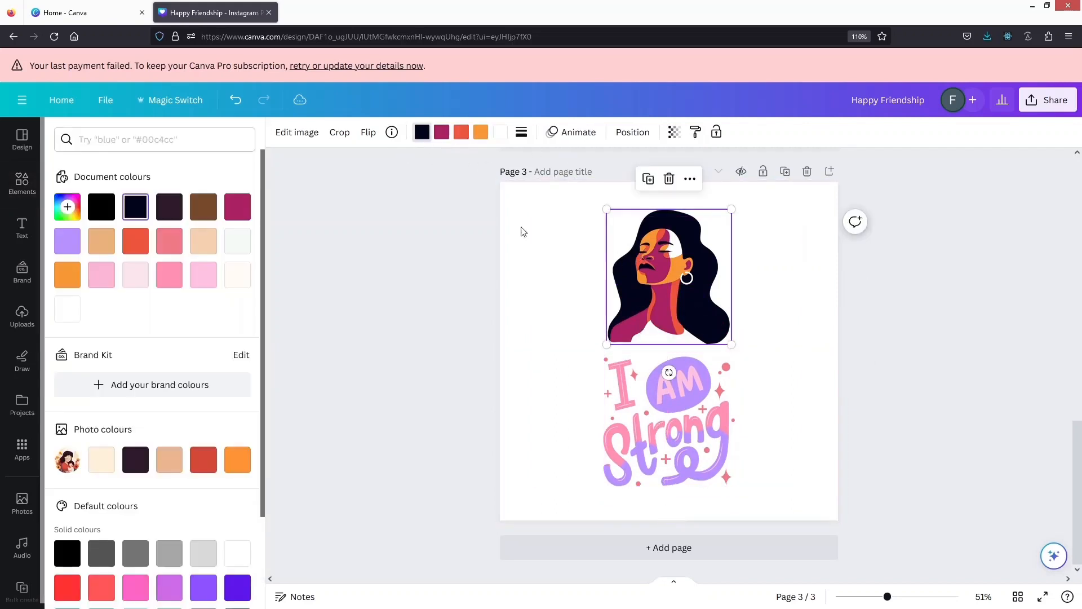
left_click(648, 279)
left_click(647, 428)
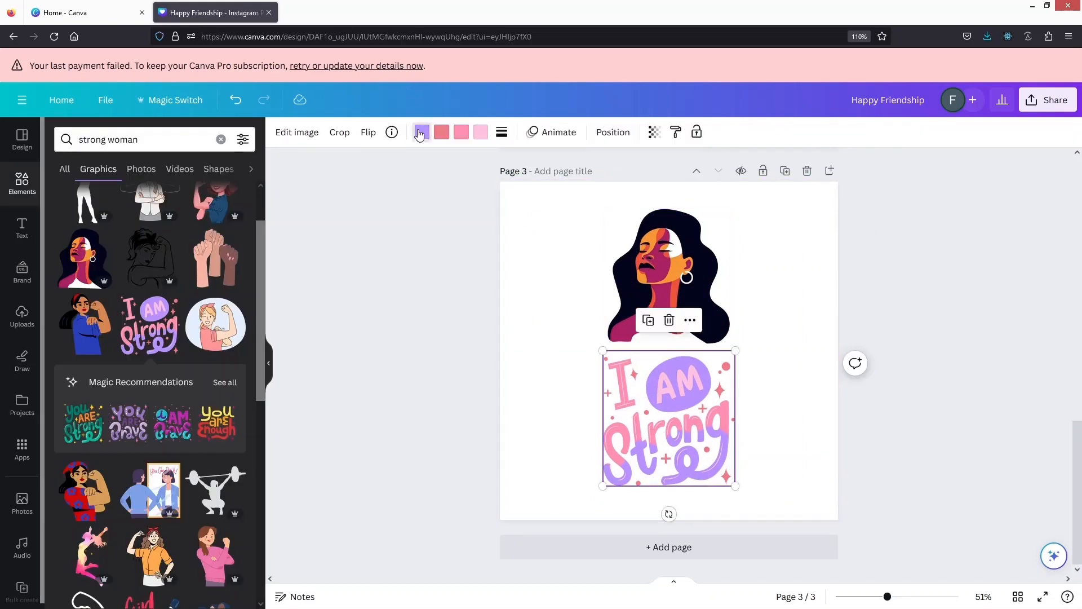
left_click(421, 133)
scroll(122, 457, "down", 1)
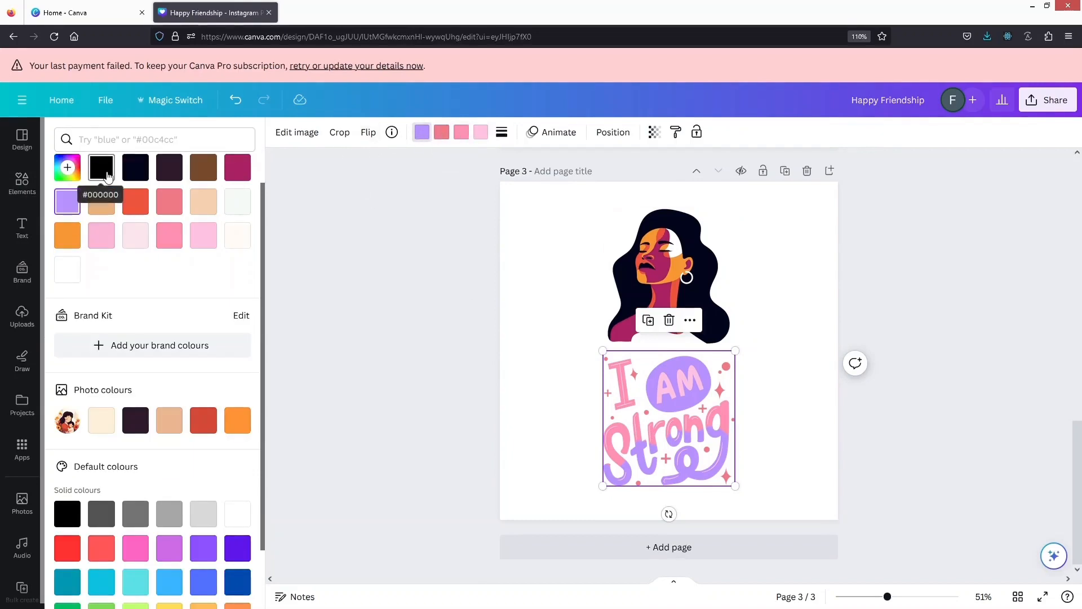
left_click(100, 169)
Recolour the small dots and sparkles of the lettering graphic to the magenta used in the woman portrait
left_click(643, 244)
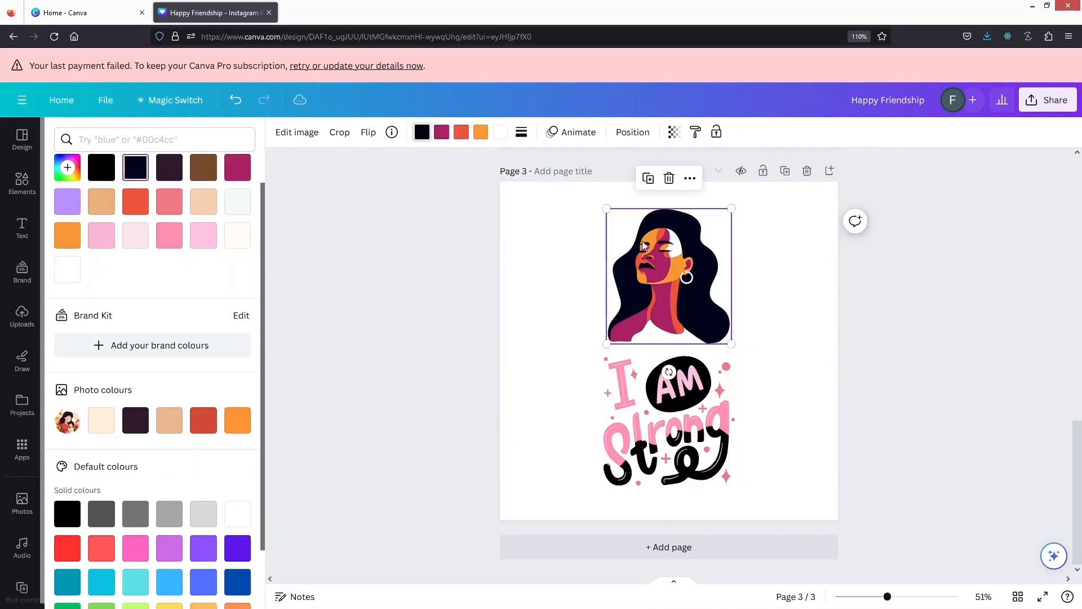
left_click(442, 135)
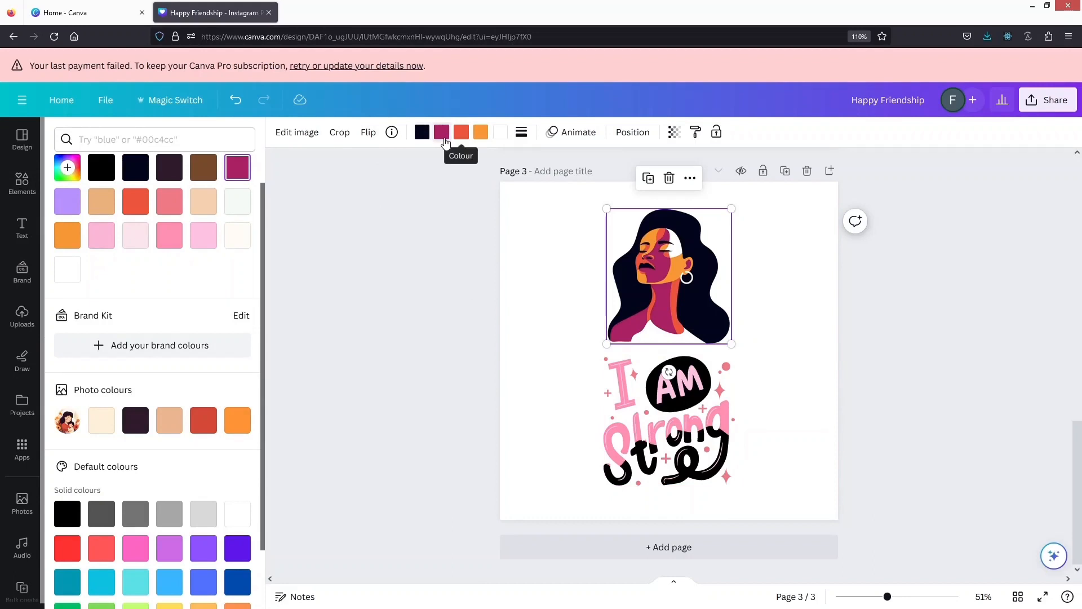
left_click(672, 396)
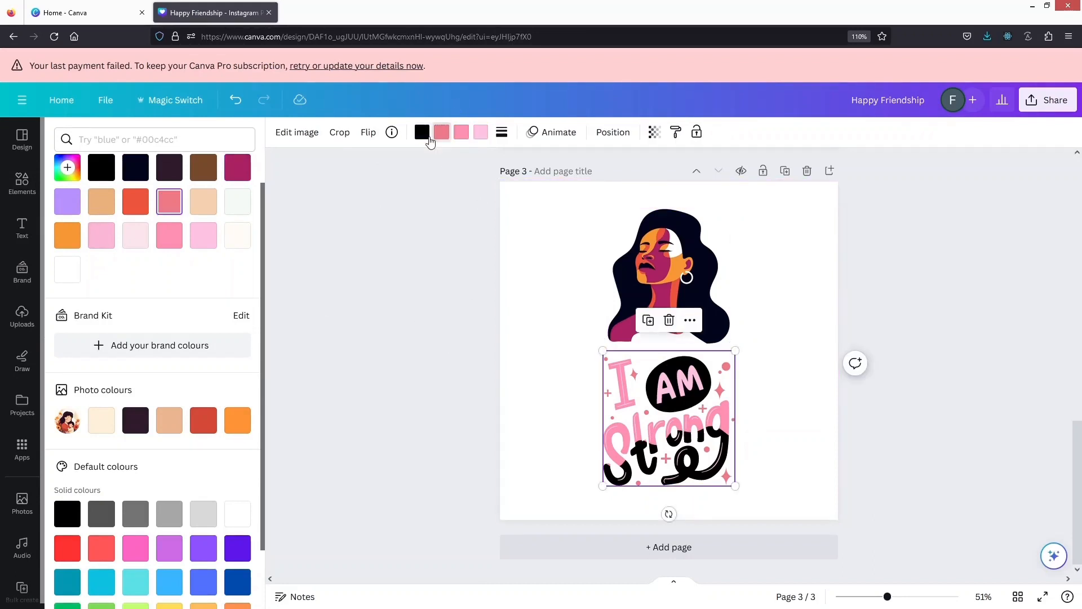
left_click(203, 166)
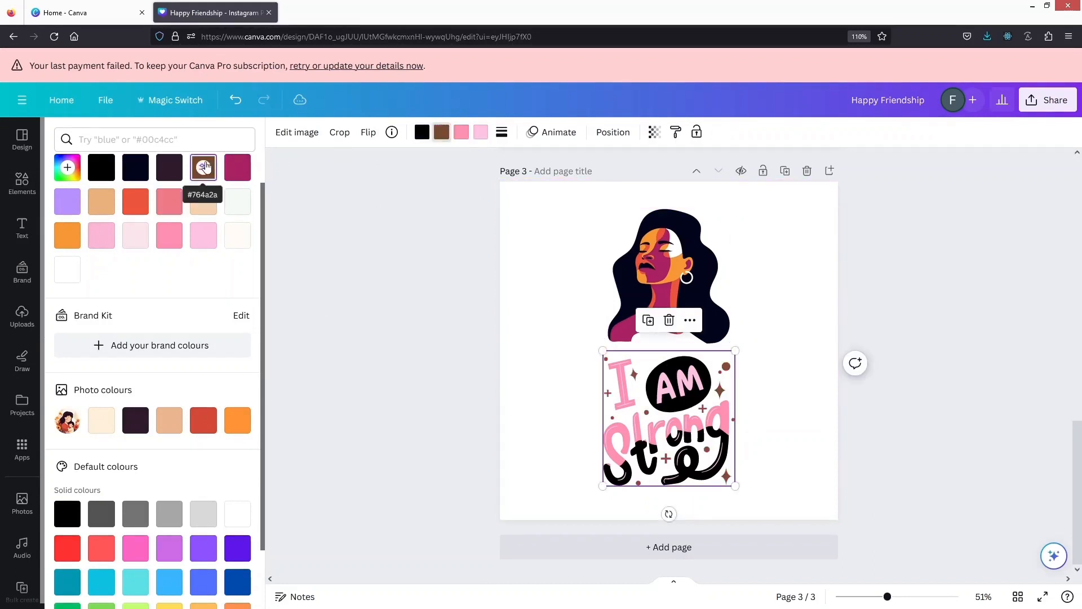
left_click(237, 169)
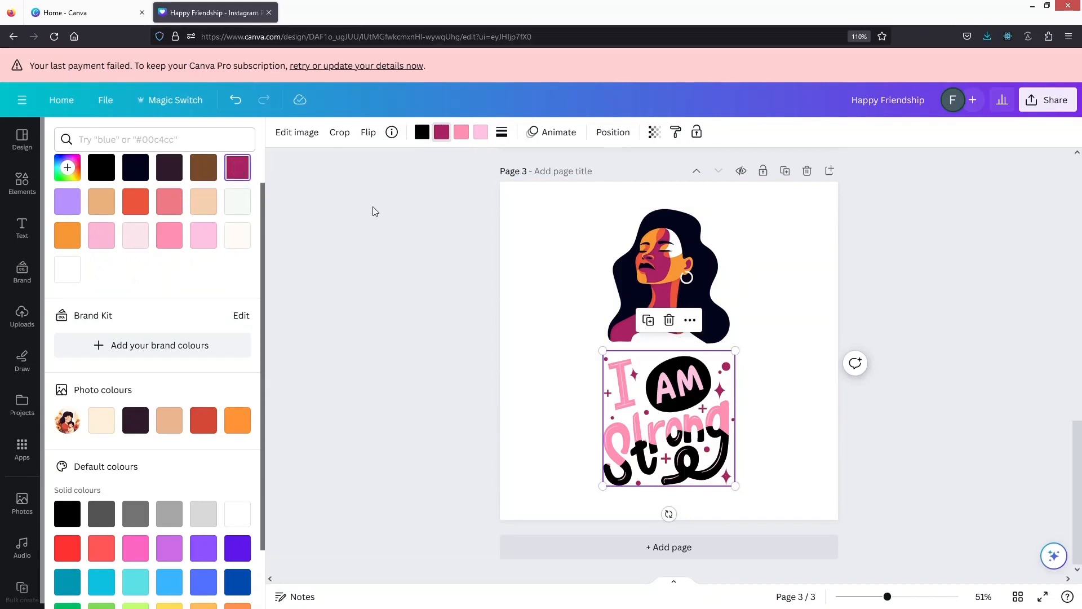
Recolour the pink letters of the lettering graphic to the portrait's orange-red, #ed553c
left_click(679, 268)
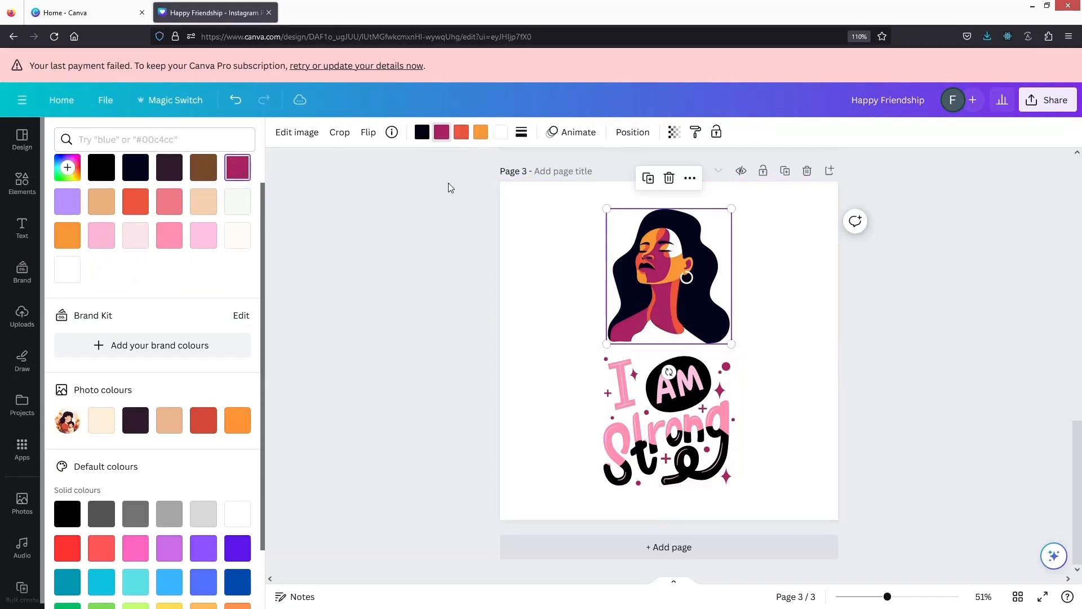
left_click(465, 134)
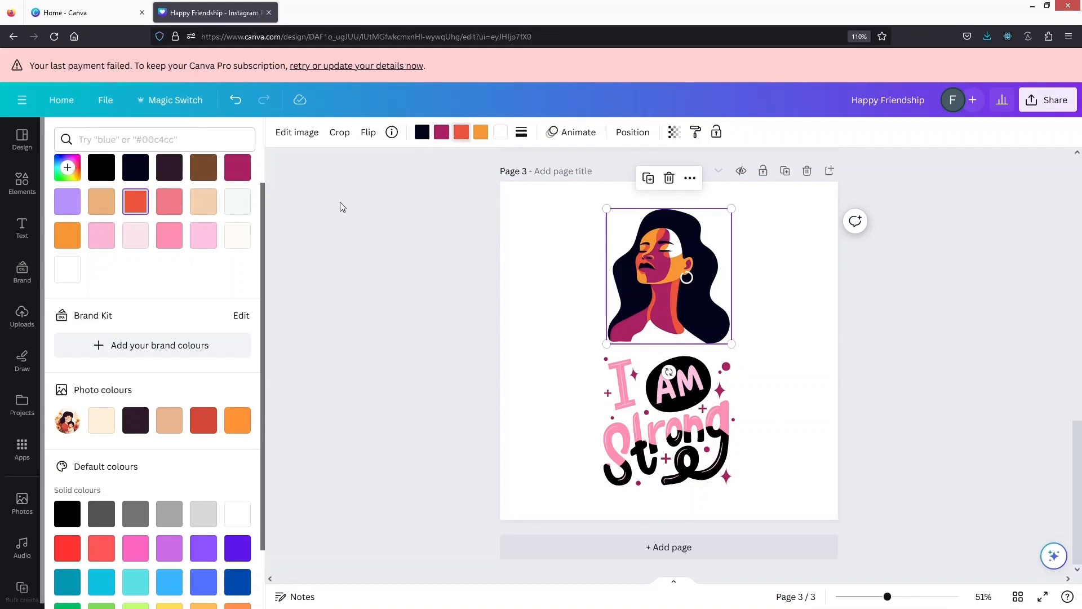
left_click(617, 415)
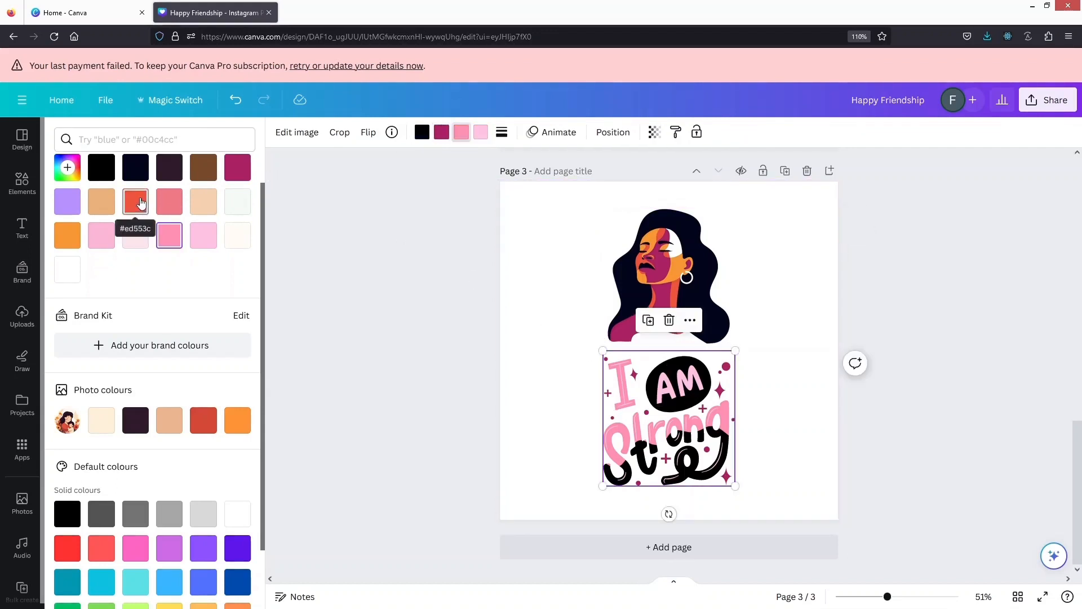
left_click(141, 204)
right_click(141, 204)
left_click(406, 243)
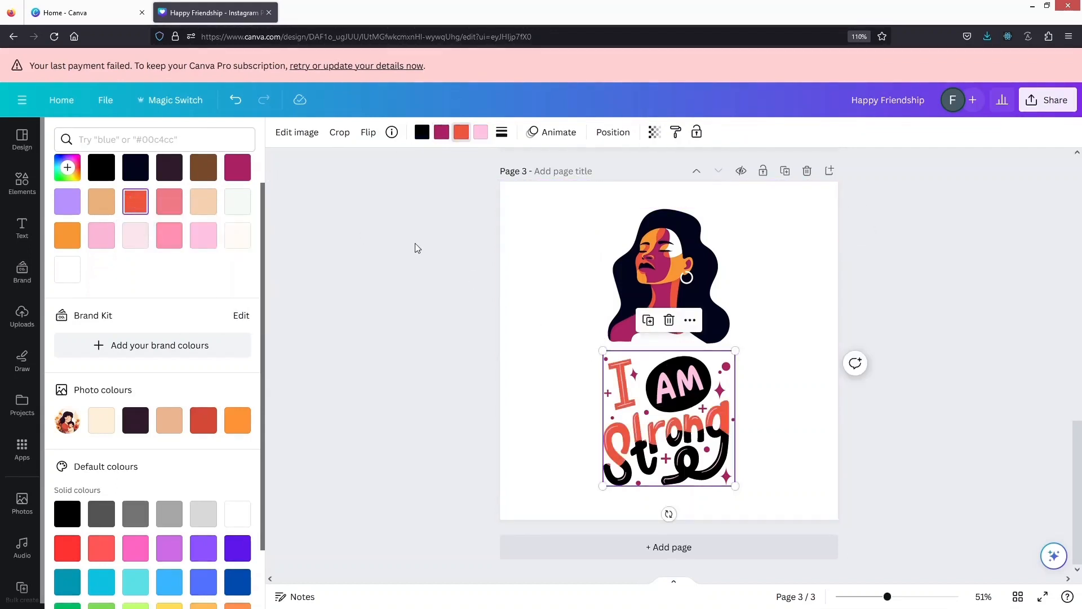
Recolour the light pink word "AM" to the orange used in the woman portrait
left_click(635, 243)
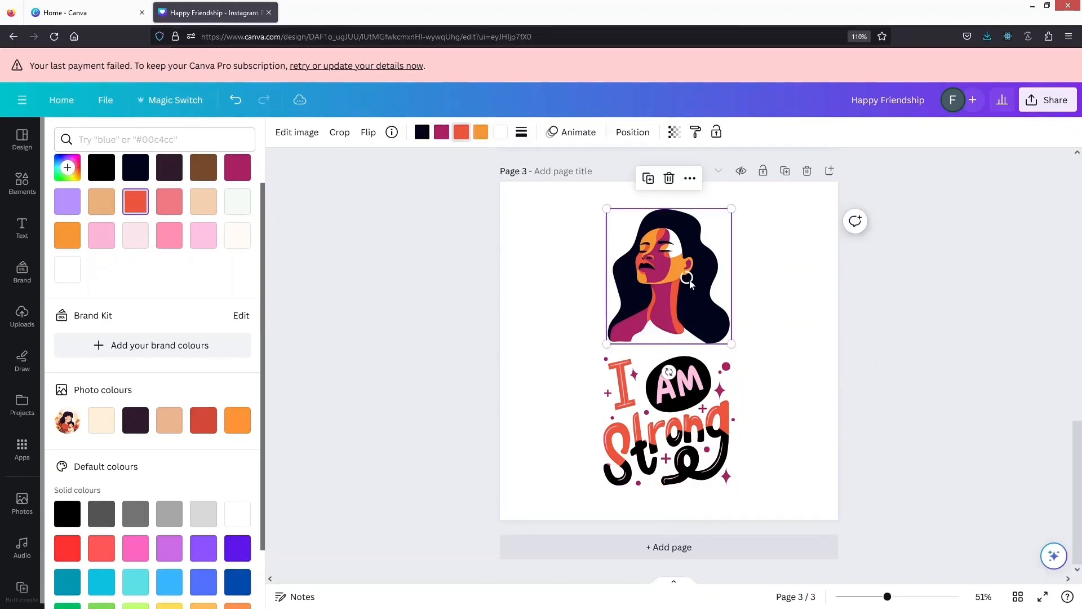
left_click(479, 133)
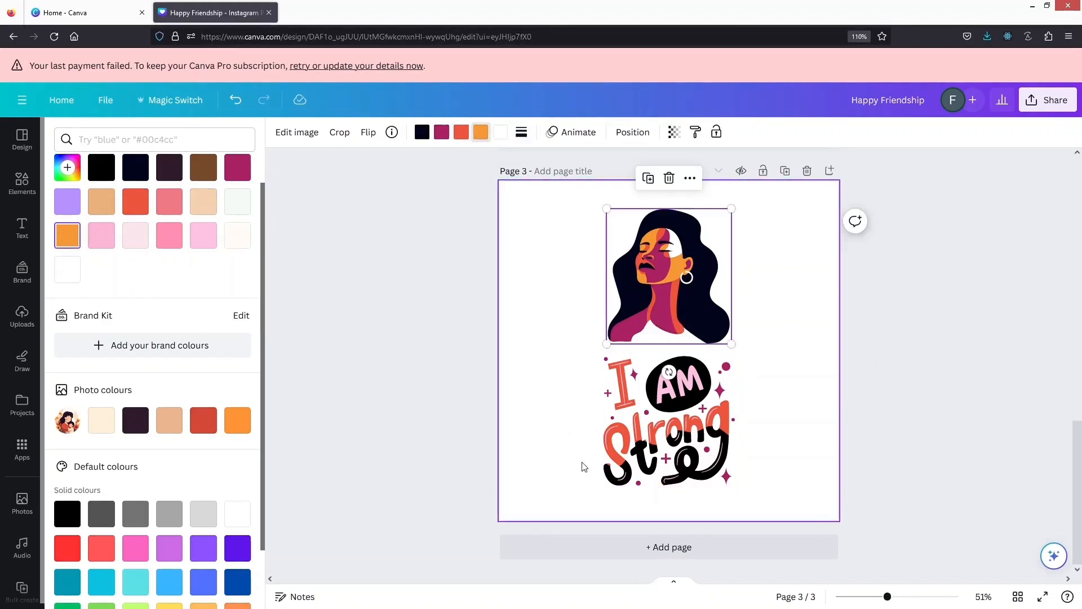
left_click(614, 465)
left_click(67, 235)
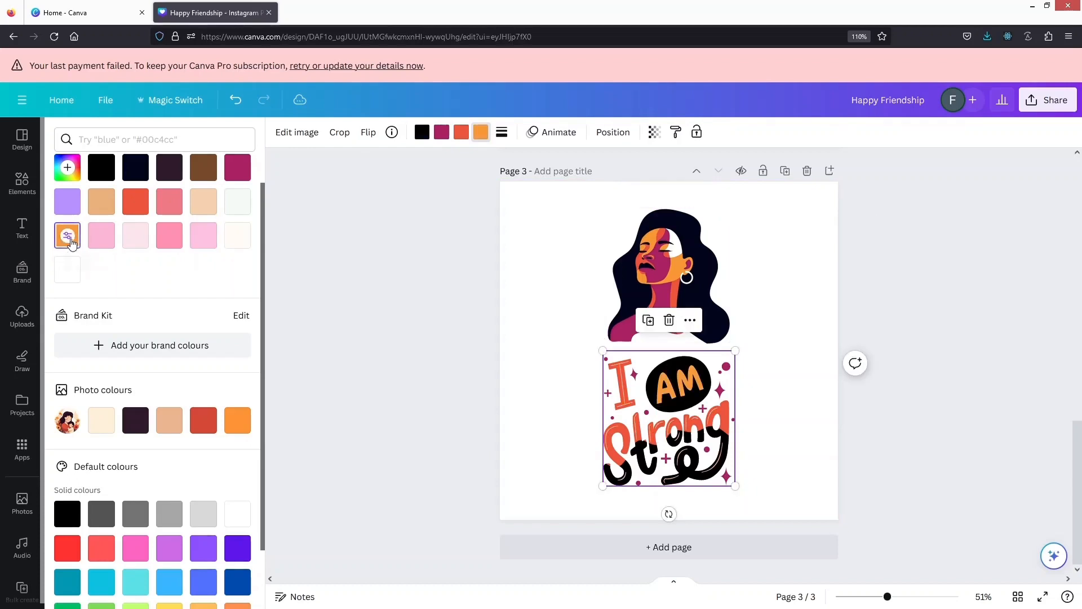
left_click(365, 296)
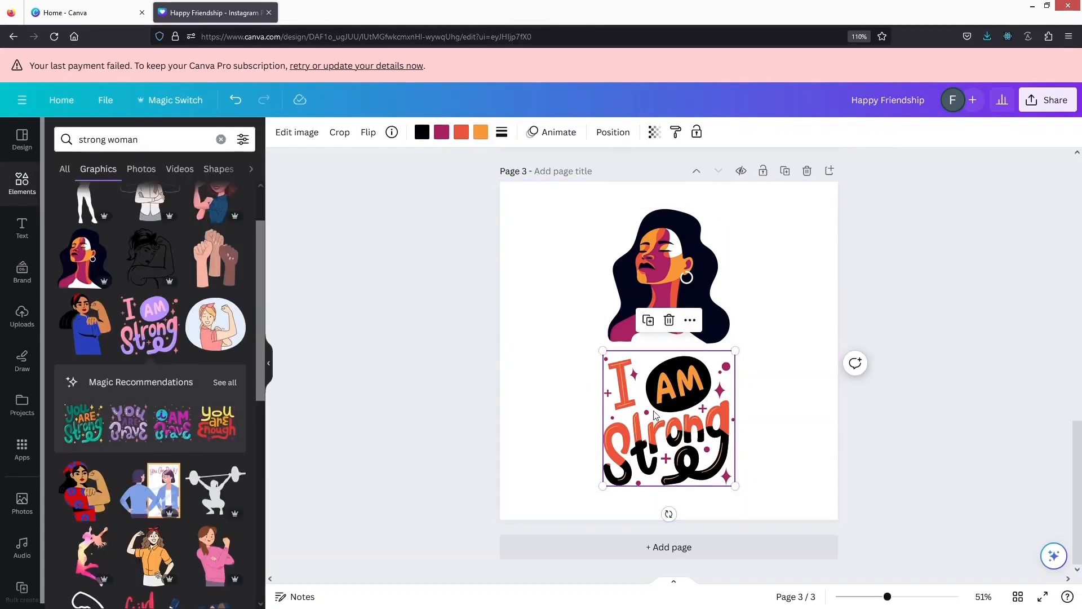
Shift the lettering slightly up, then enlarge the woman portrait and move it to the top of the page
left_click_drag(647, 372, 651, 400)
left_click(636, 271)
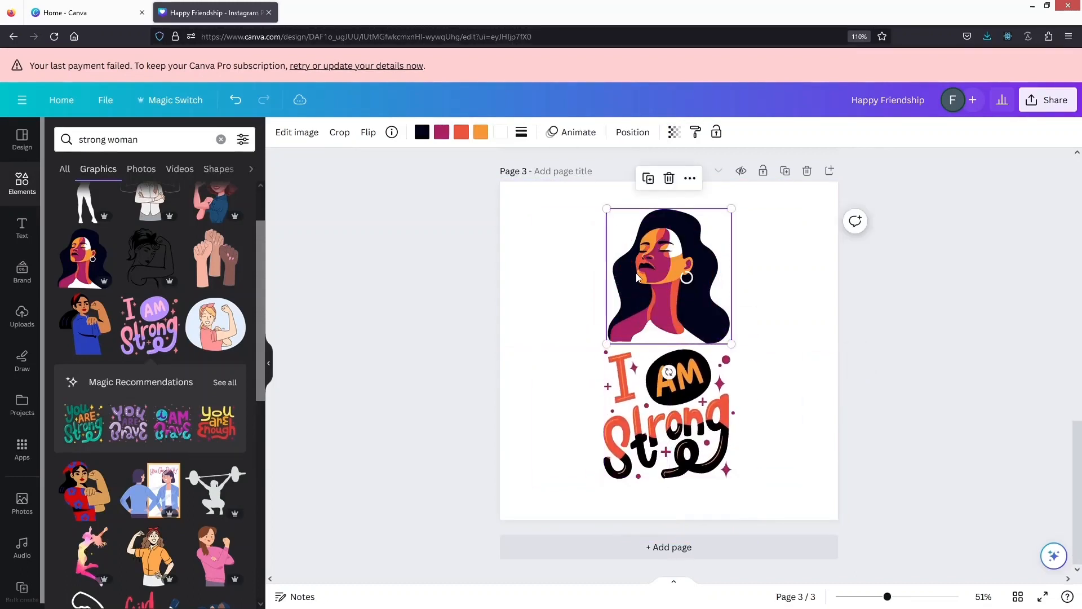
left_click_drag(605, 342, 565, 363)
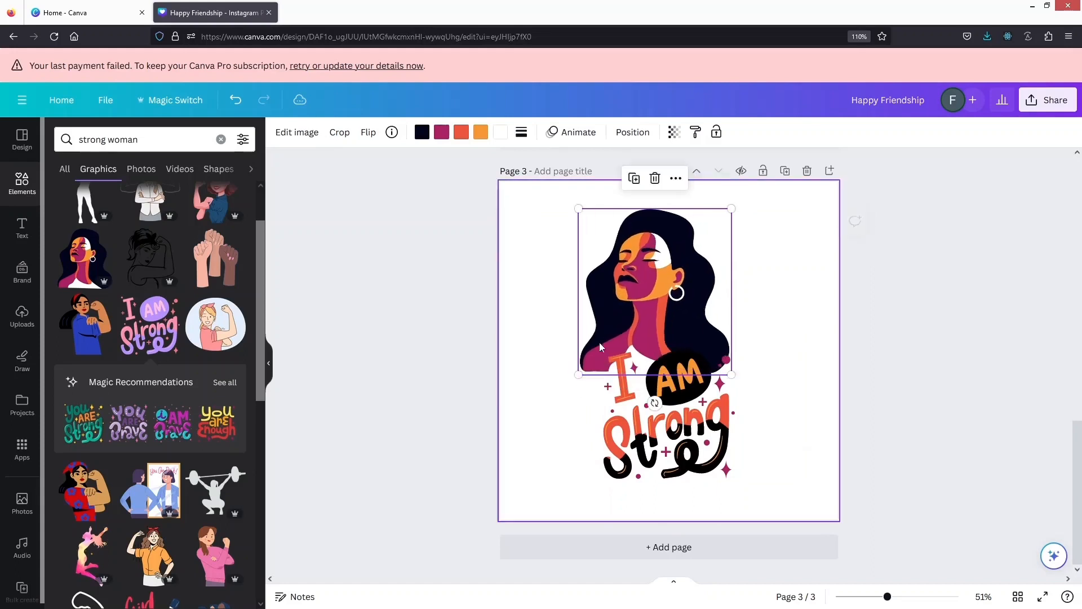
left_click_drag(731, 376, 761, 406)
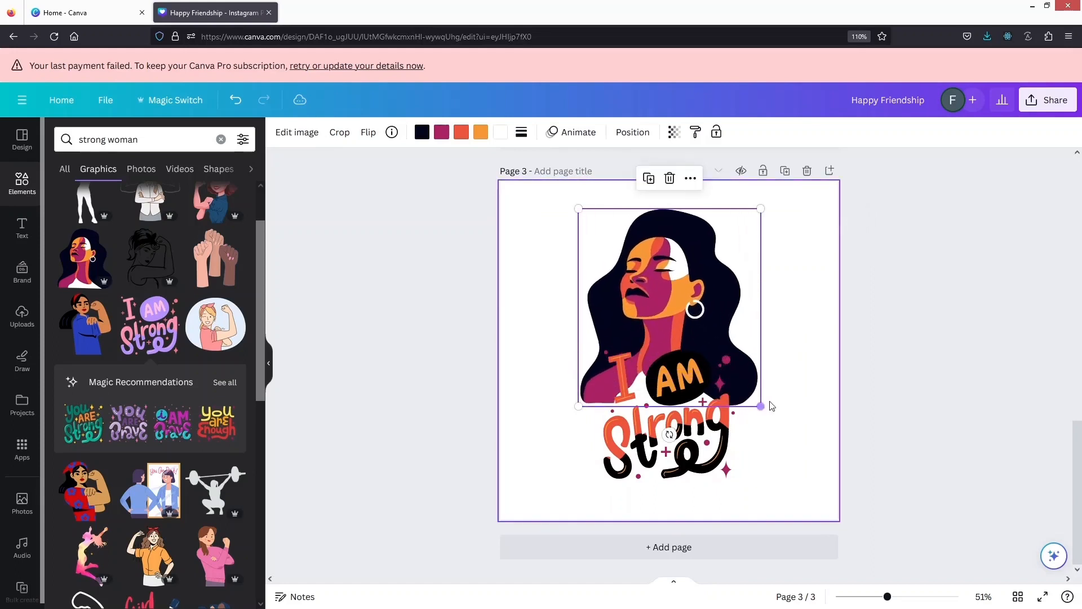
left_click_drag(661, 272, 664, 252)
Move the "I AM Strong" lettering down below the portrait, and undo an attempt to enlarge it
left_click_drag(669, 442, 661, 500)
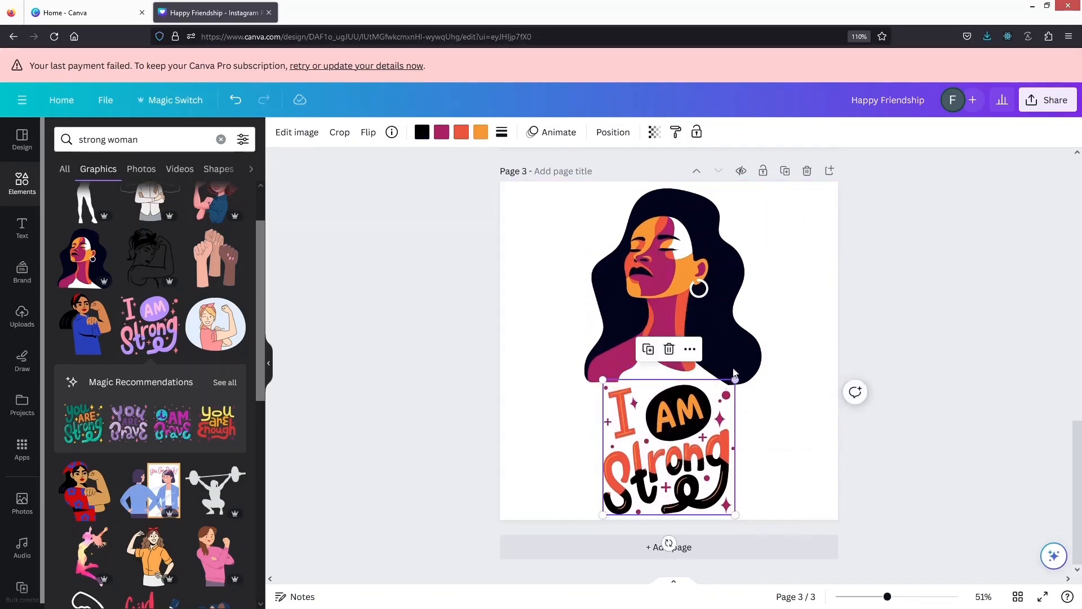
left_click_drag(735, 381, 769, 354)
key("ctrl+z")
left_click(462, 353)
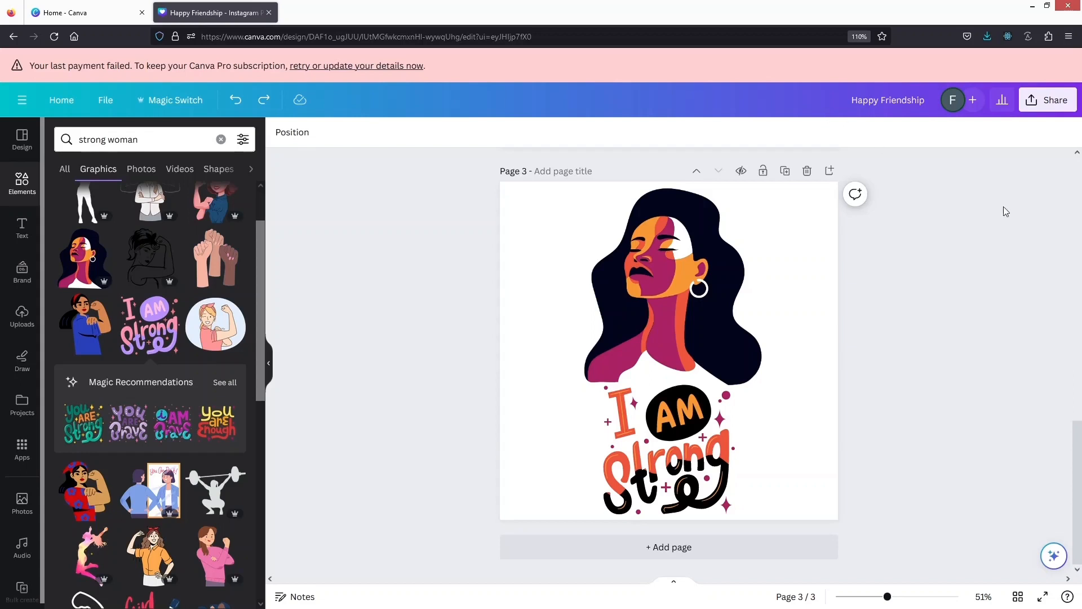
Download all three pages of the design as SVG files with a transparent background
left_click(1055, 103)
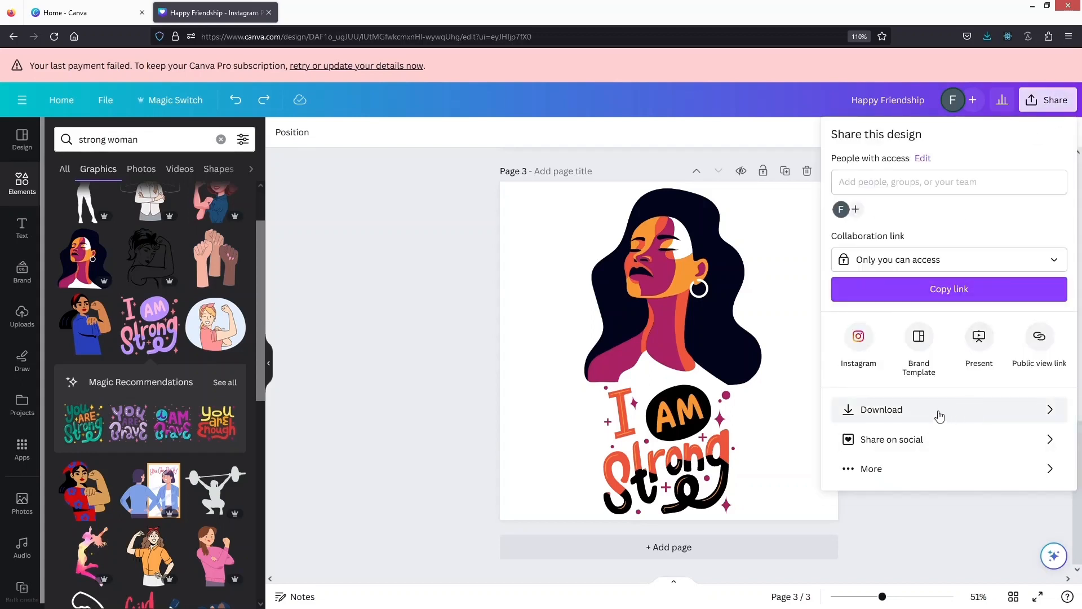
left_click(1023, 413)
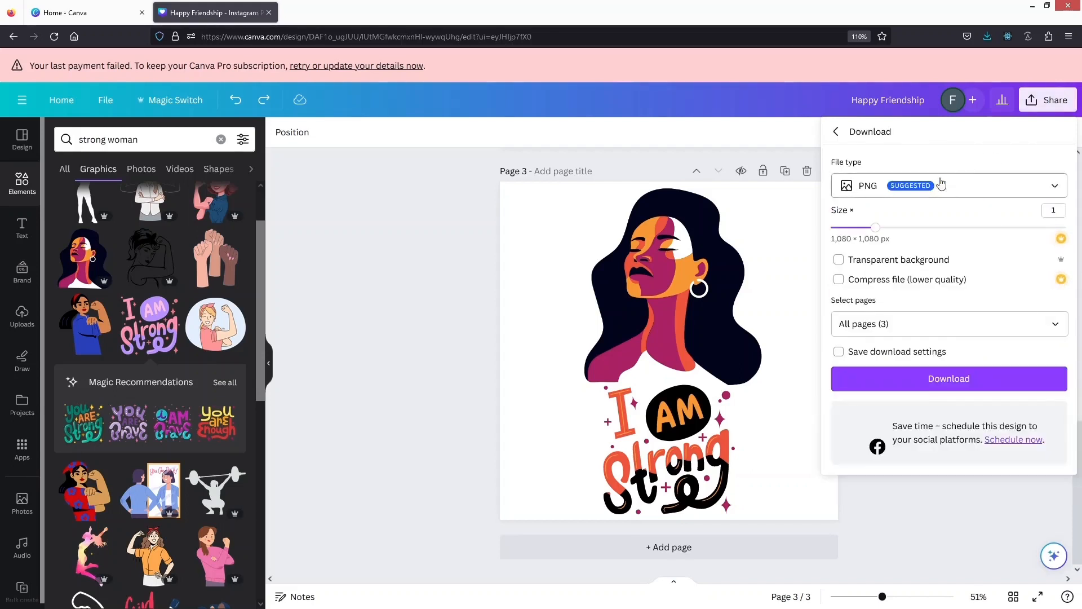
left_click(981, 184)
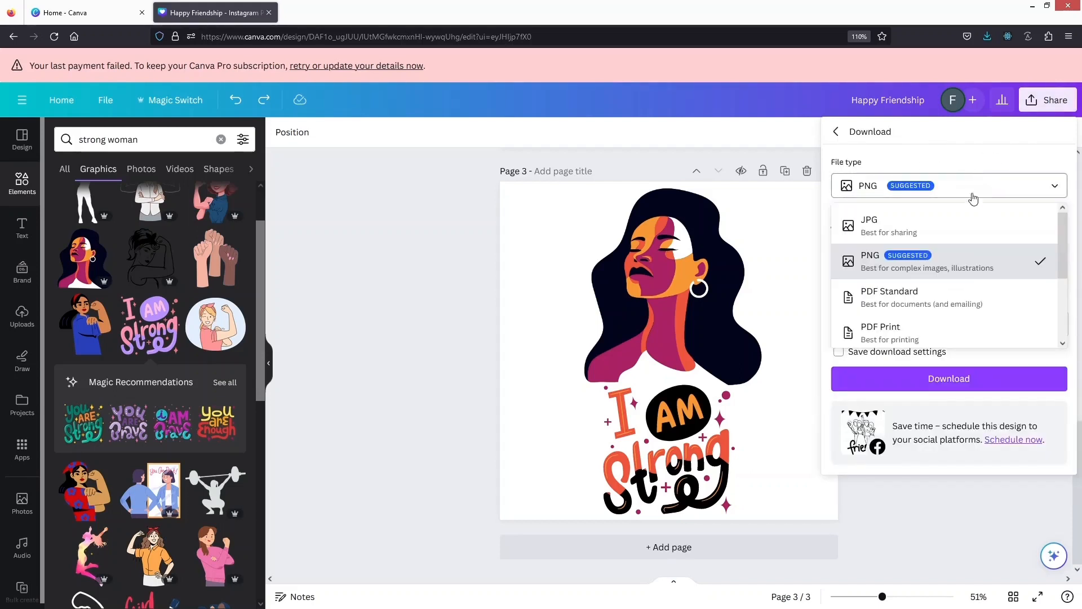
scroll(911, 315, "down", 2)
scroll(911, 316, "down", 1)
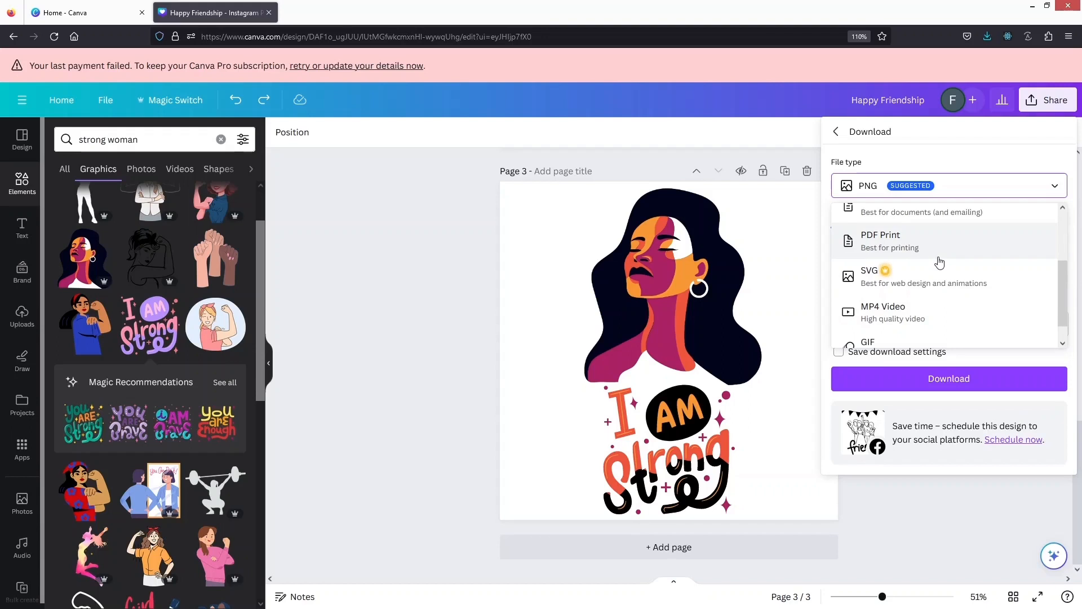
left_click(917, 276)
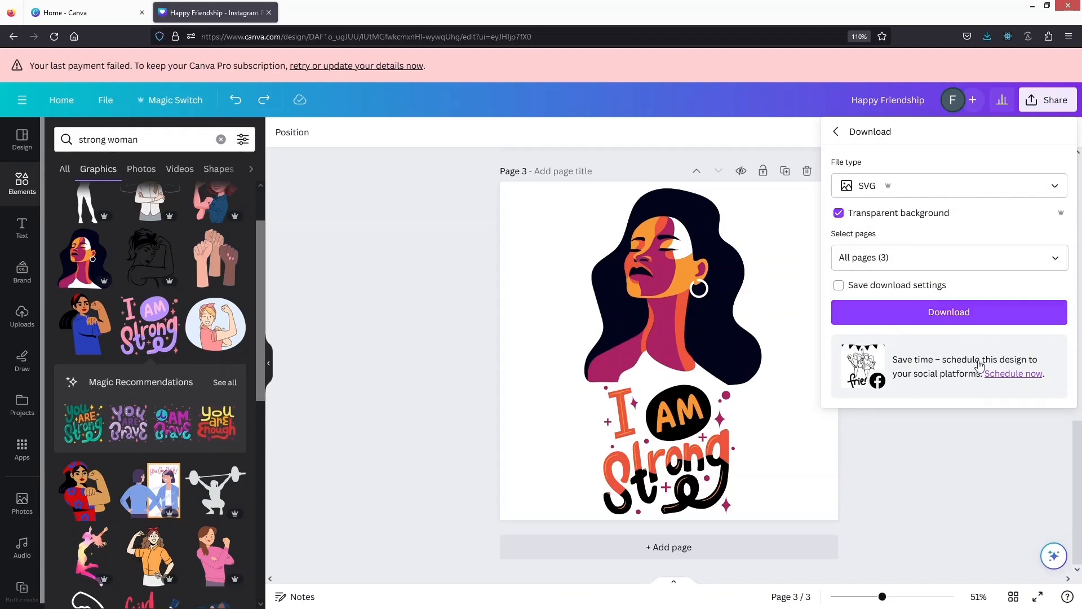
left_click(986, 313)
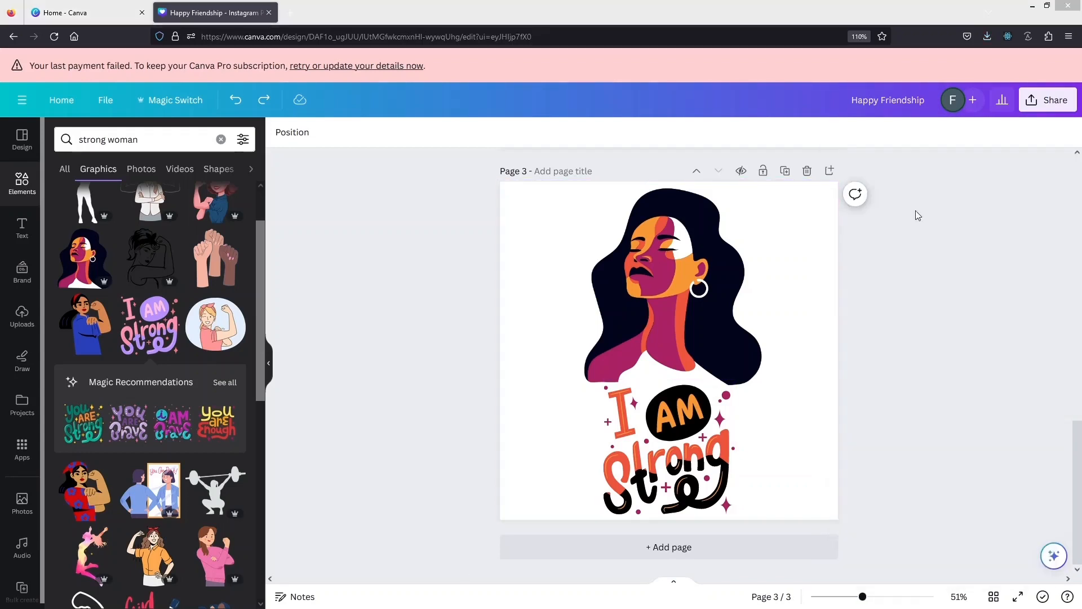
Open the downloaded Happy Friendship.zip and inspect the friends page in 1.svg in the browser
left_click(991, 35)
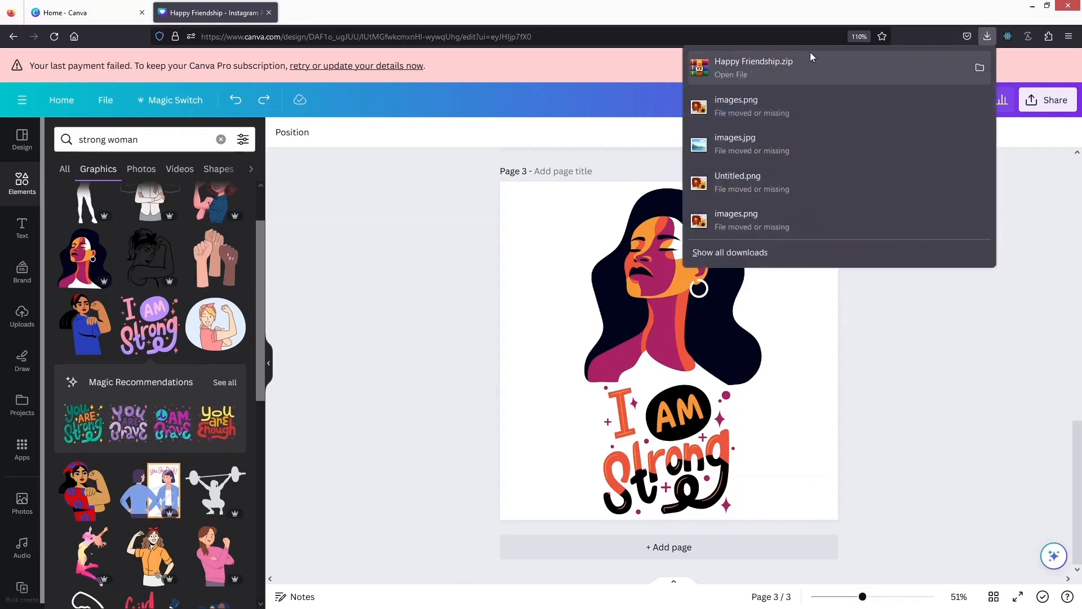
left_click(798, 66)
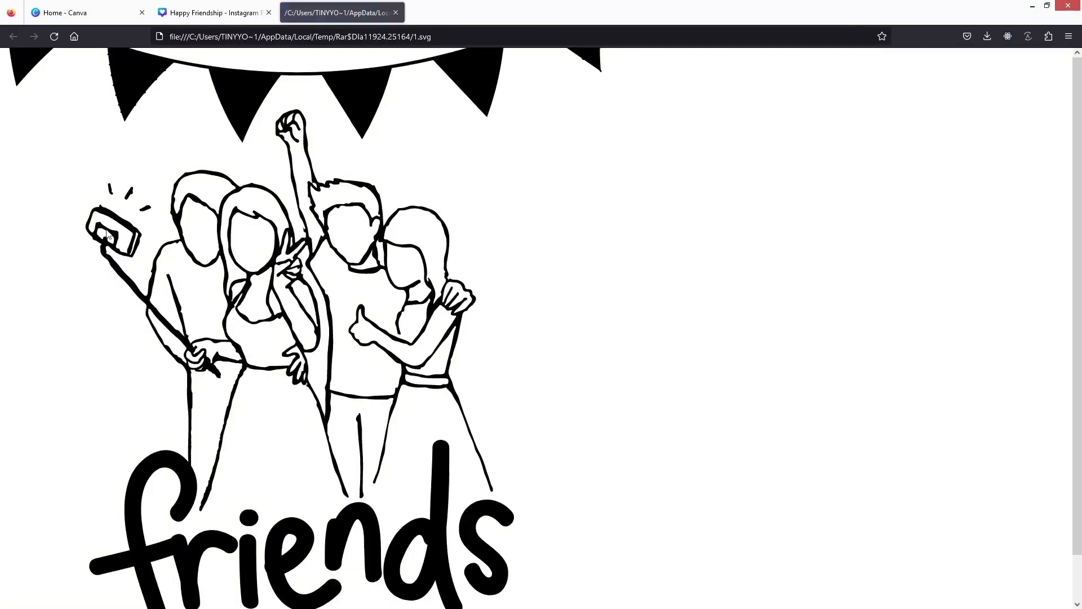
middle_click(178, 303)
scroll(178, 303, "down", 1)
scroll(178, 304, "up", 1)
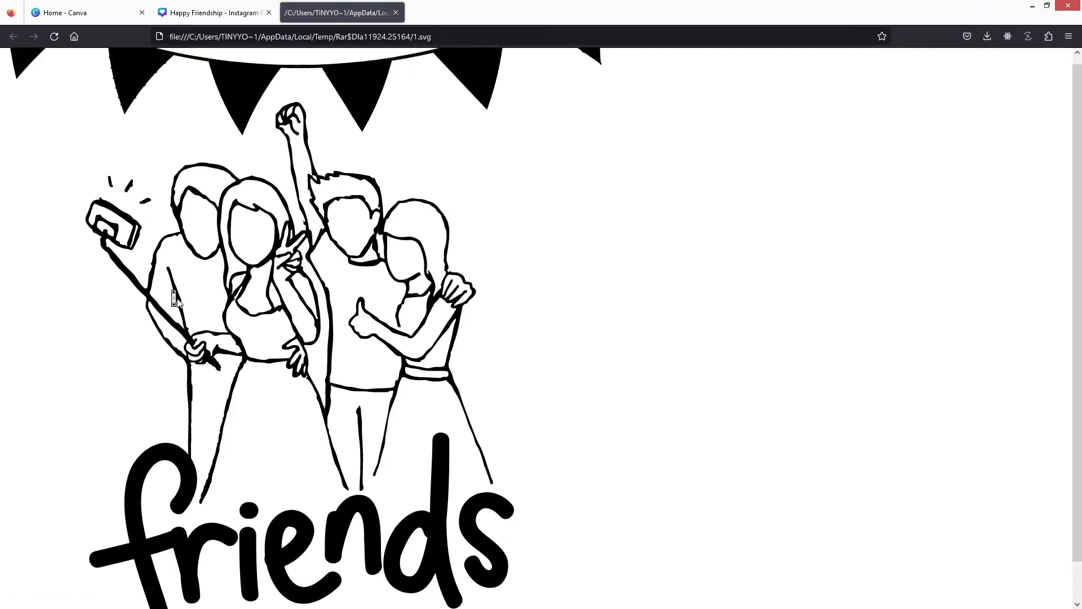
scroll(178, 303, "down", 1)
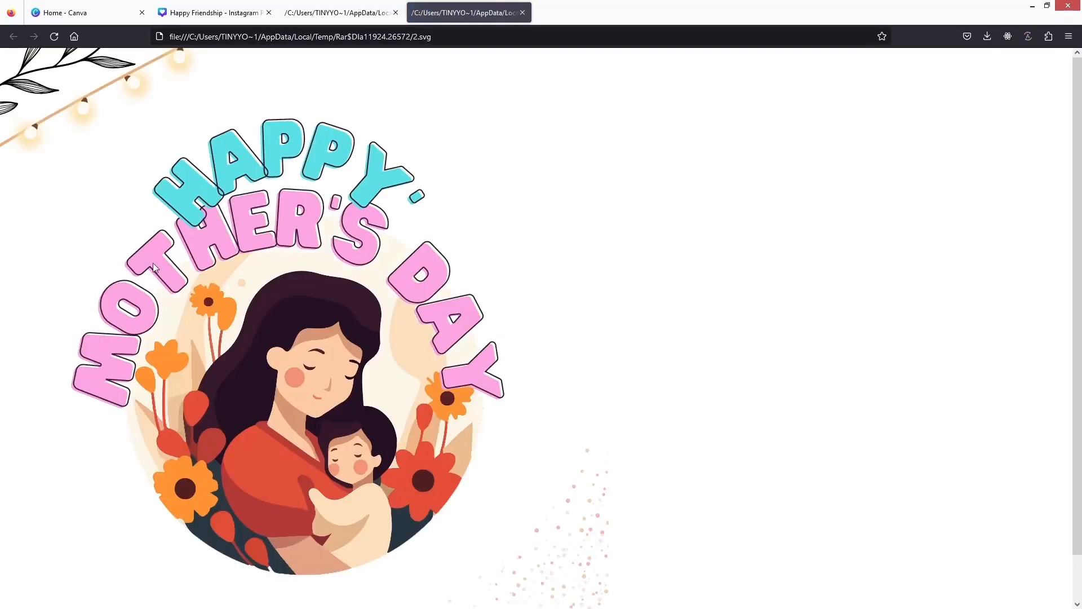
Inspect the Happy Mother's Day page in 2.svg and the "I AM Strong" page in 3.svg in the browser
scroll(231, 238, "down", 1)
scroll(231, 238, "up", 1)
scroll(232, 237, "down", 1)
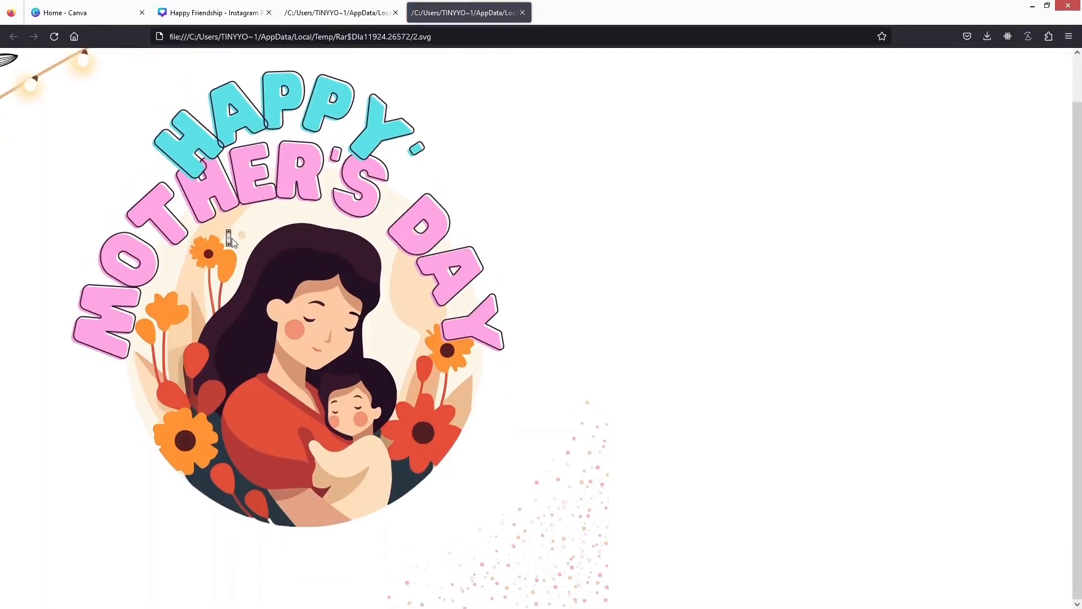
scroll(231, 237, "up", 1)
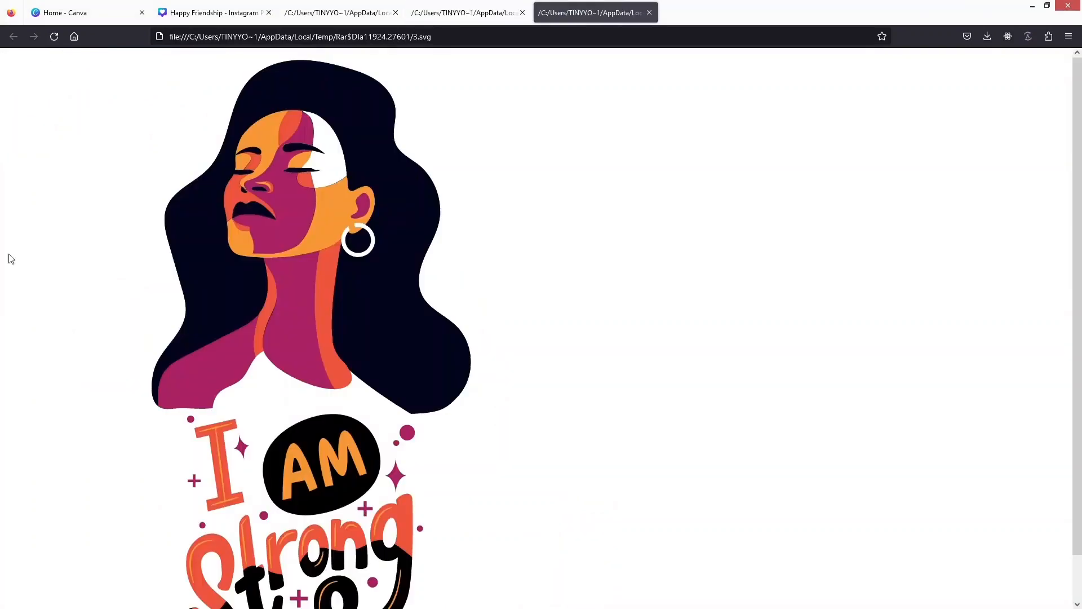
scroll(321, 343, "down", 1)
scroll(321, 343, "up", 1)
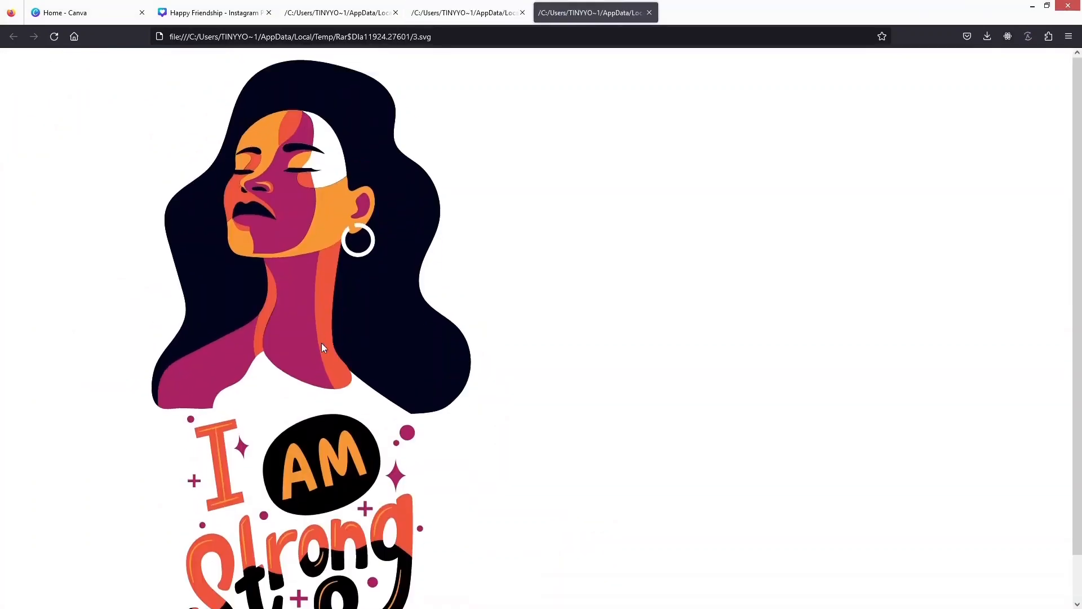